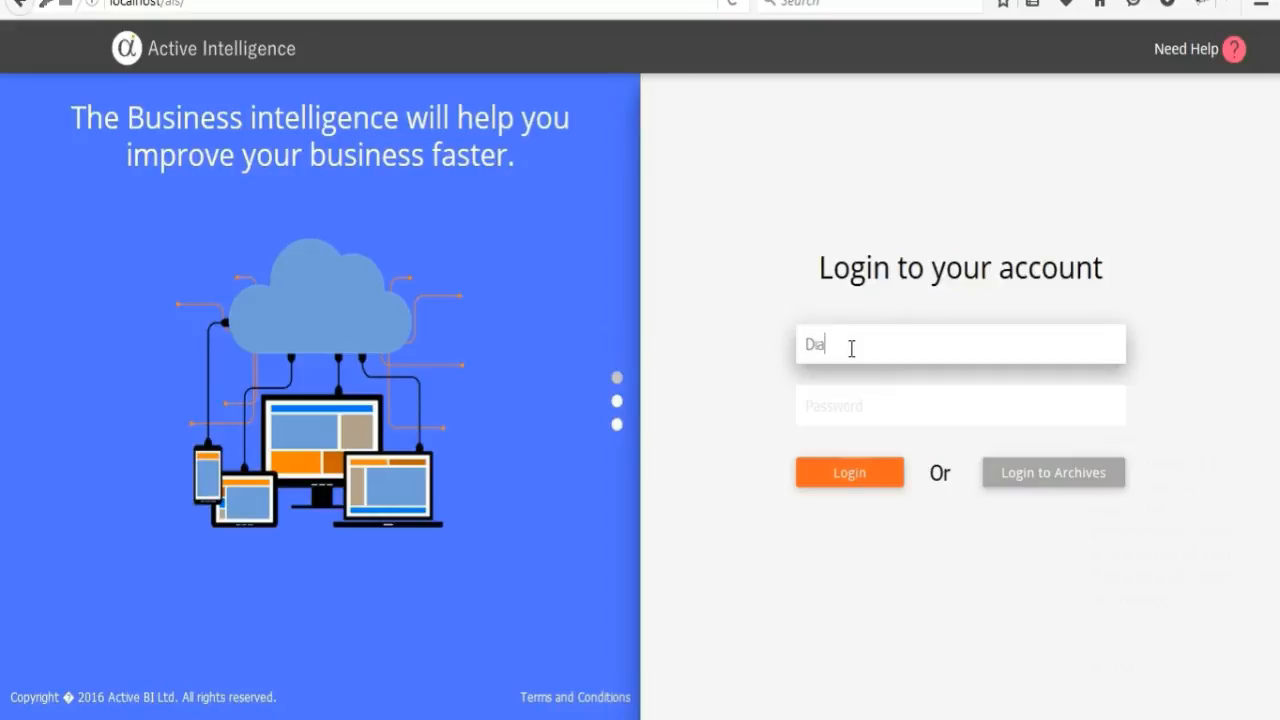
Log in to the account by entering the account password and submitting the login form.
key(Tab)
text(12)
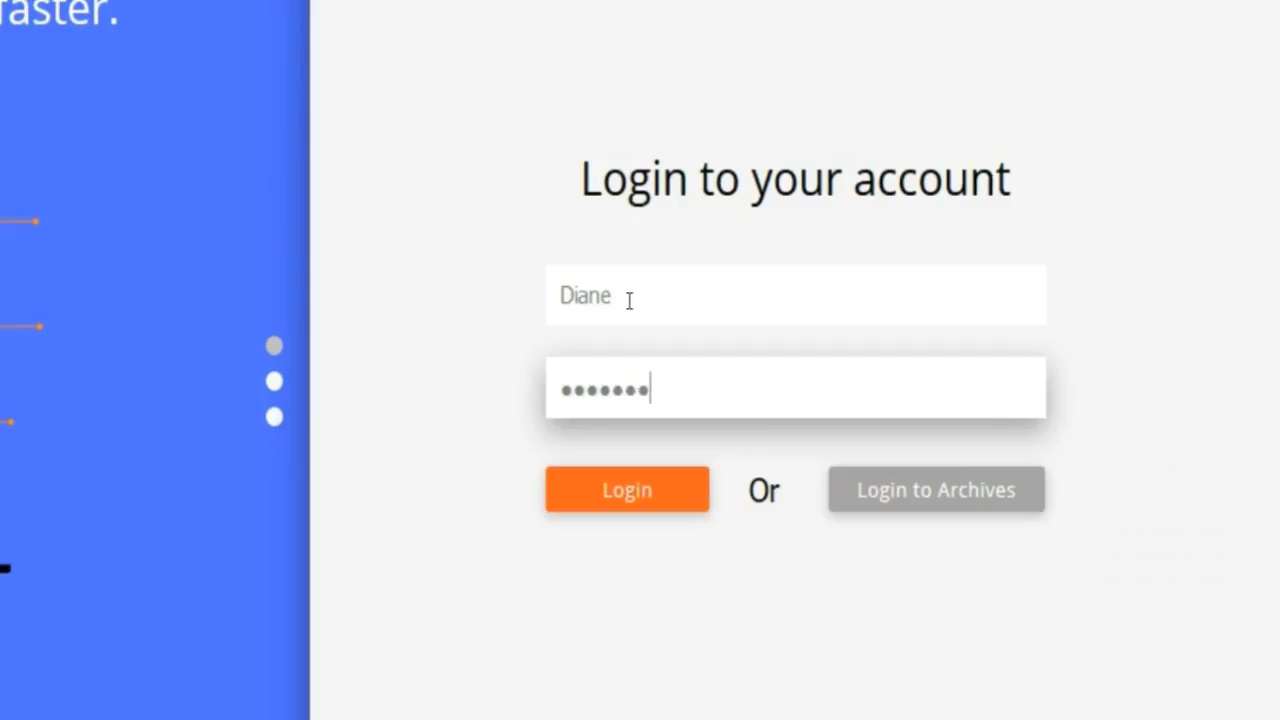
click(627, 490)
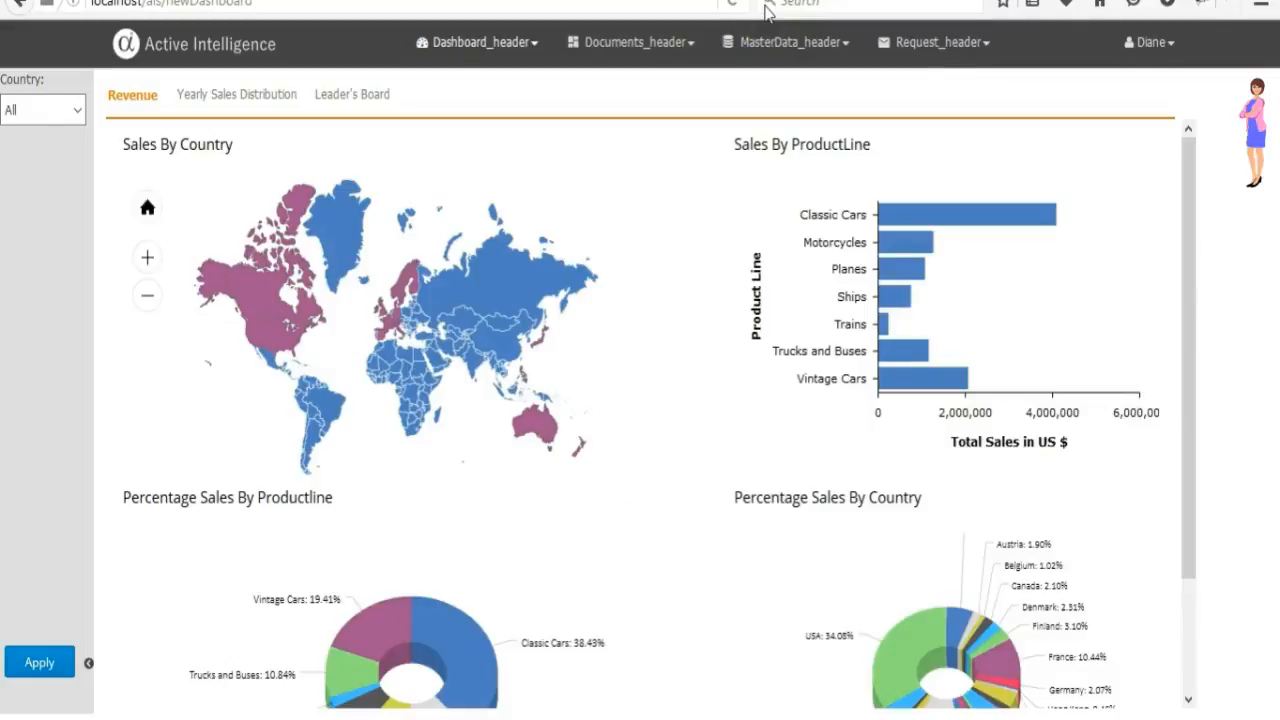
Explore the Sales By Country map by hovering countries, zooming in and resetting the view.
drag(1194, 314, 1211, 491)
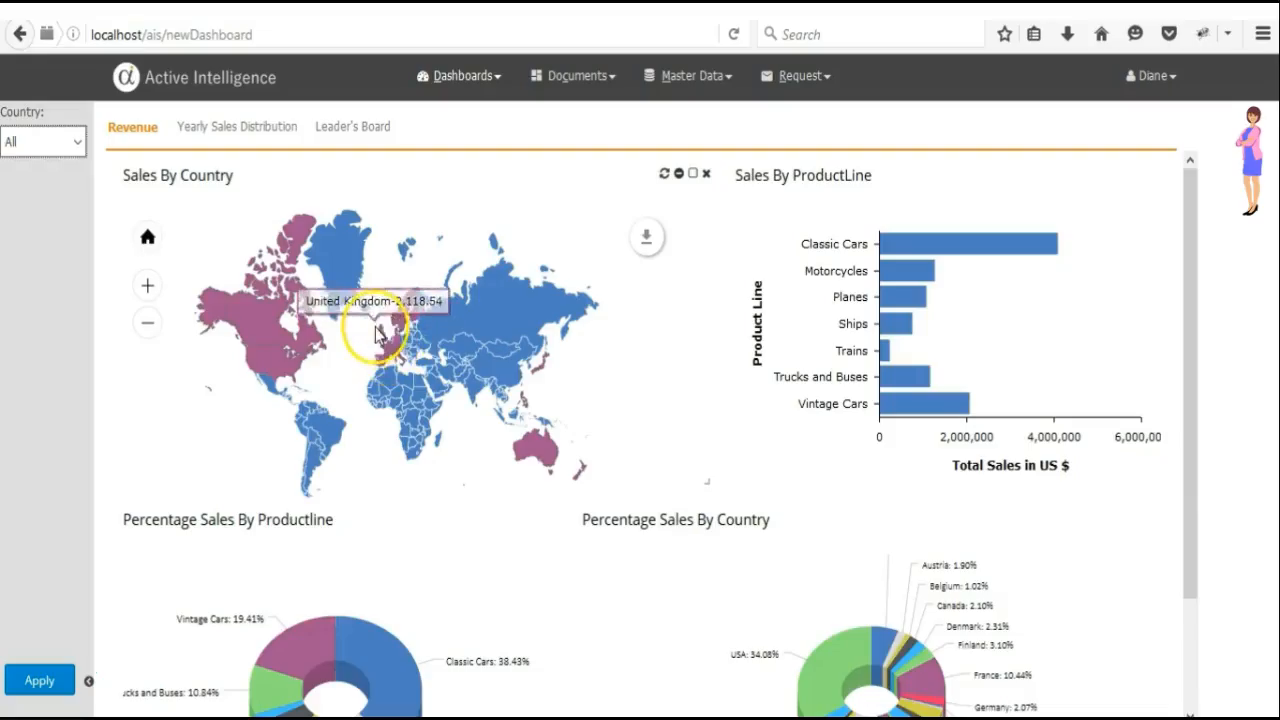
mouse_move(380, 343)
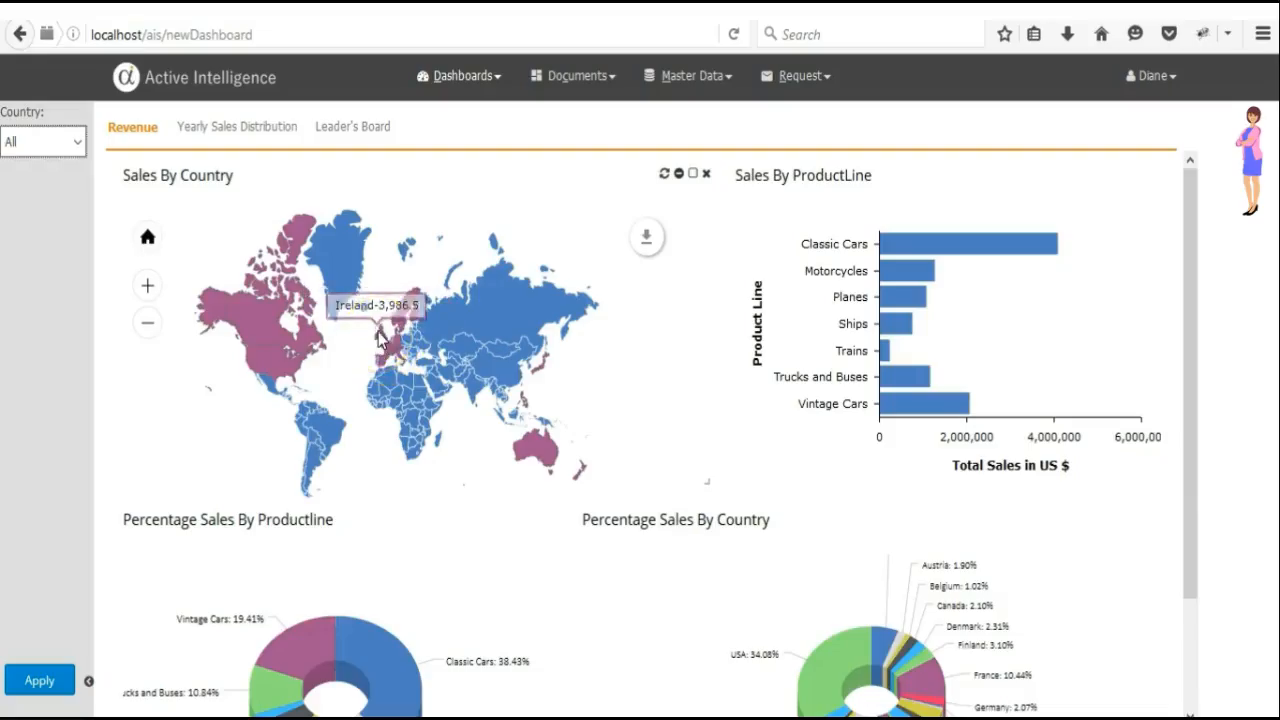
click(294, 243)
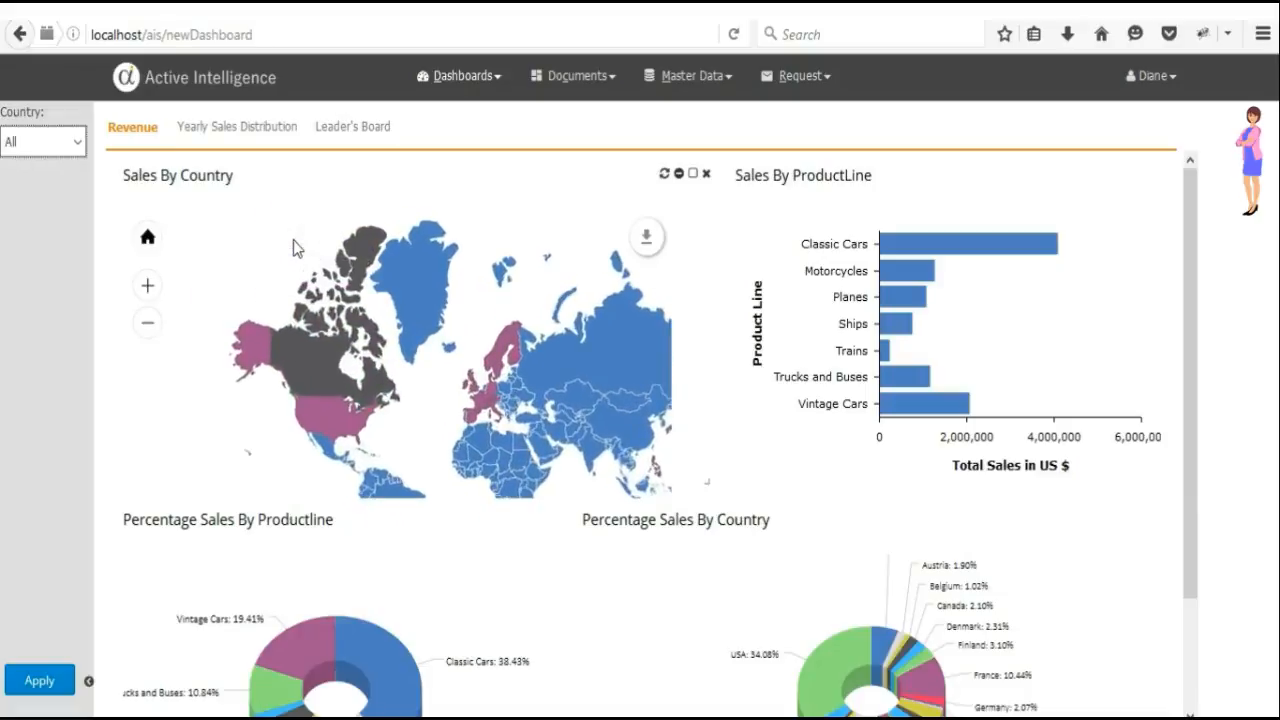
click(148, 236)
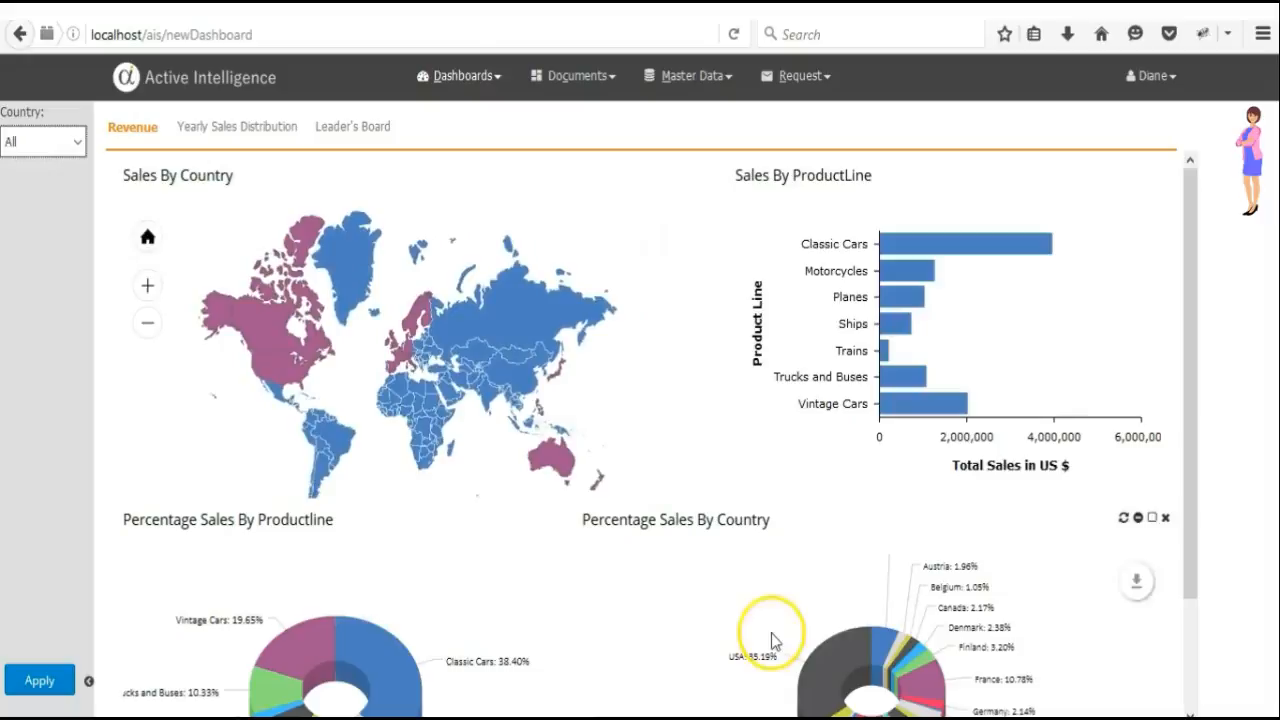
Filter the product line sales chart to Classic Cars by selecting its slice in the product line pie.
click(400, 690)
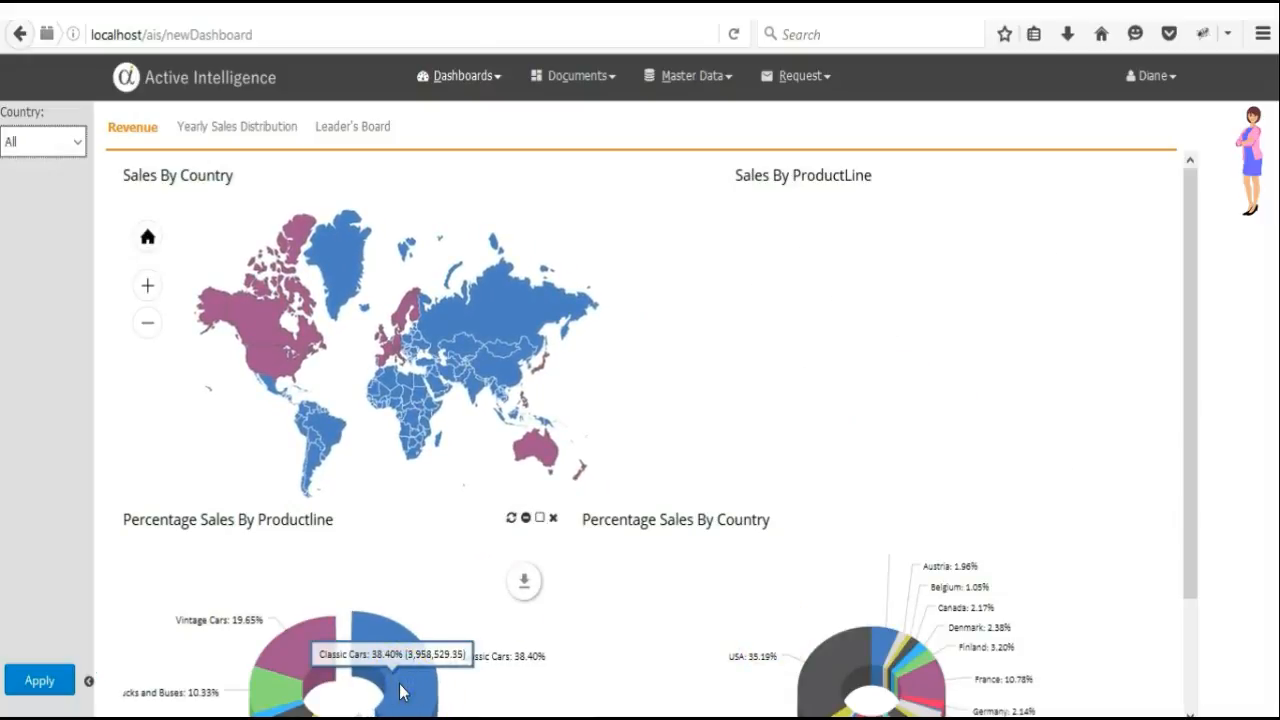
click(416, 614)
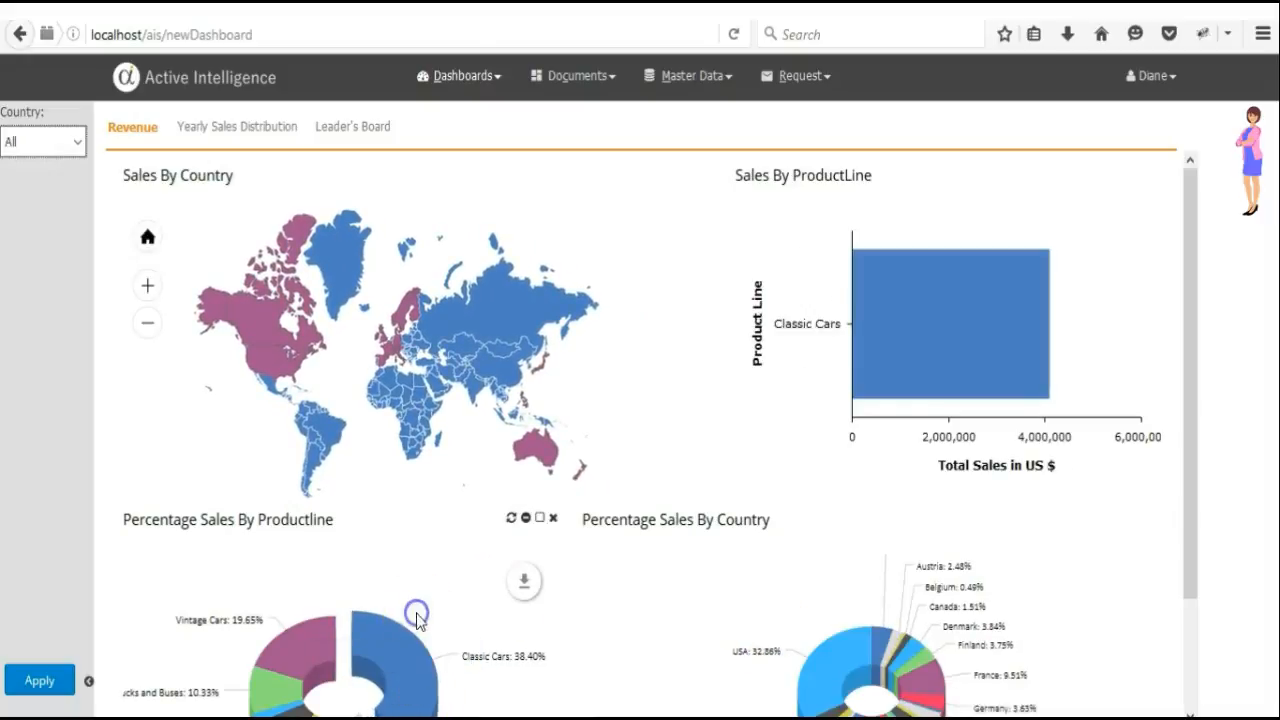
Open the Yearly Sales Distribution tab and select the 2004 slice of the Total Revenue By Year pie.
click(245, 135)
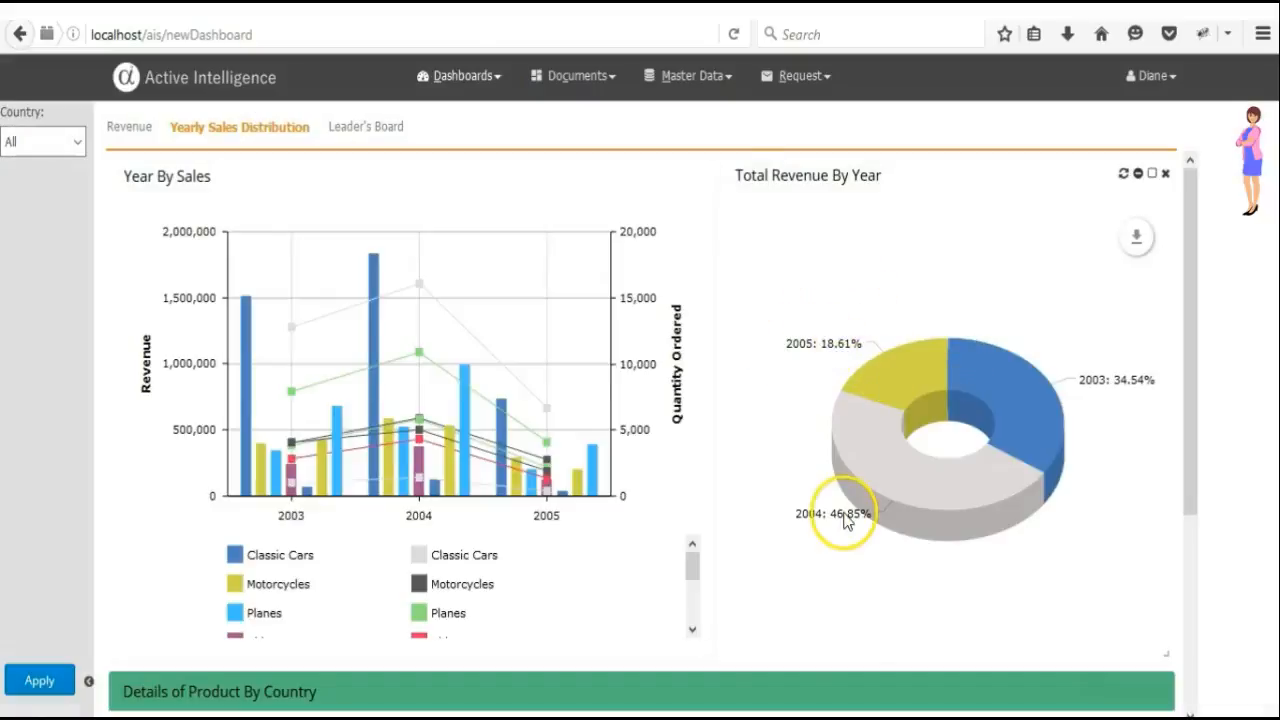
click(866, 378)
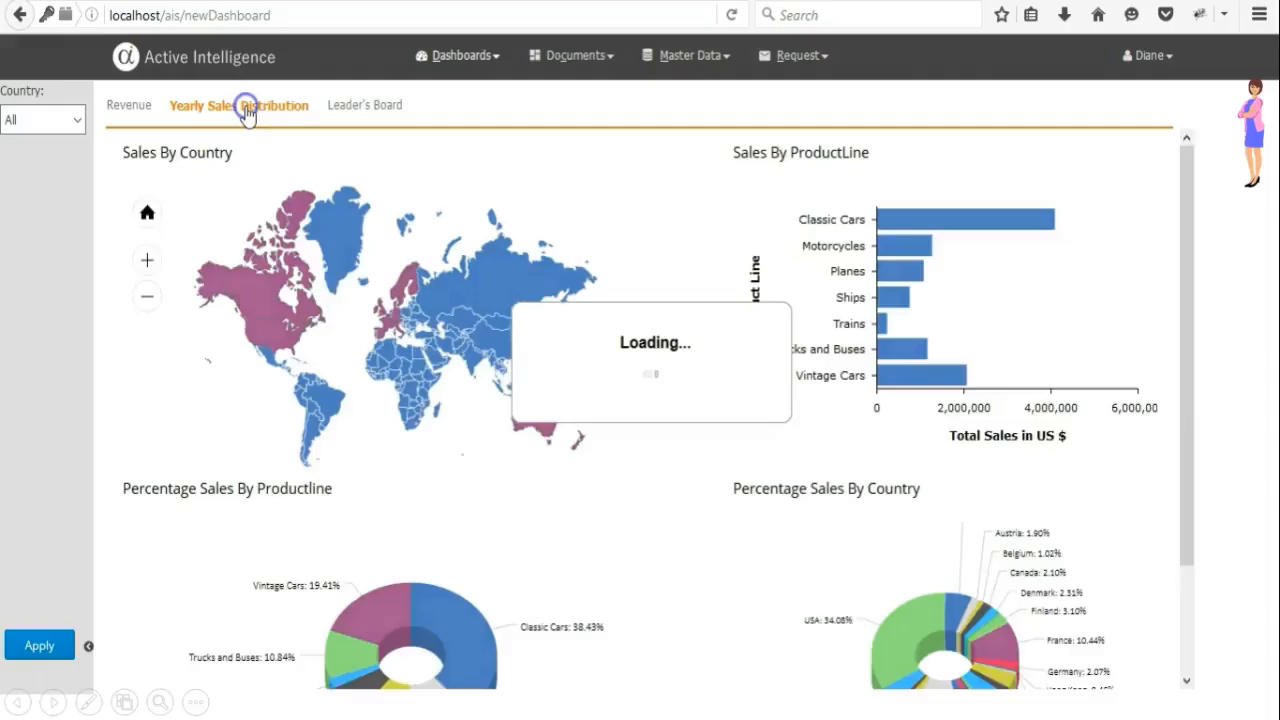
Return to the Revenue tab and apply the country filter USA to the dashboard.
click(135, 107)
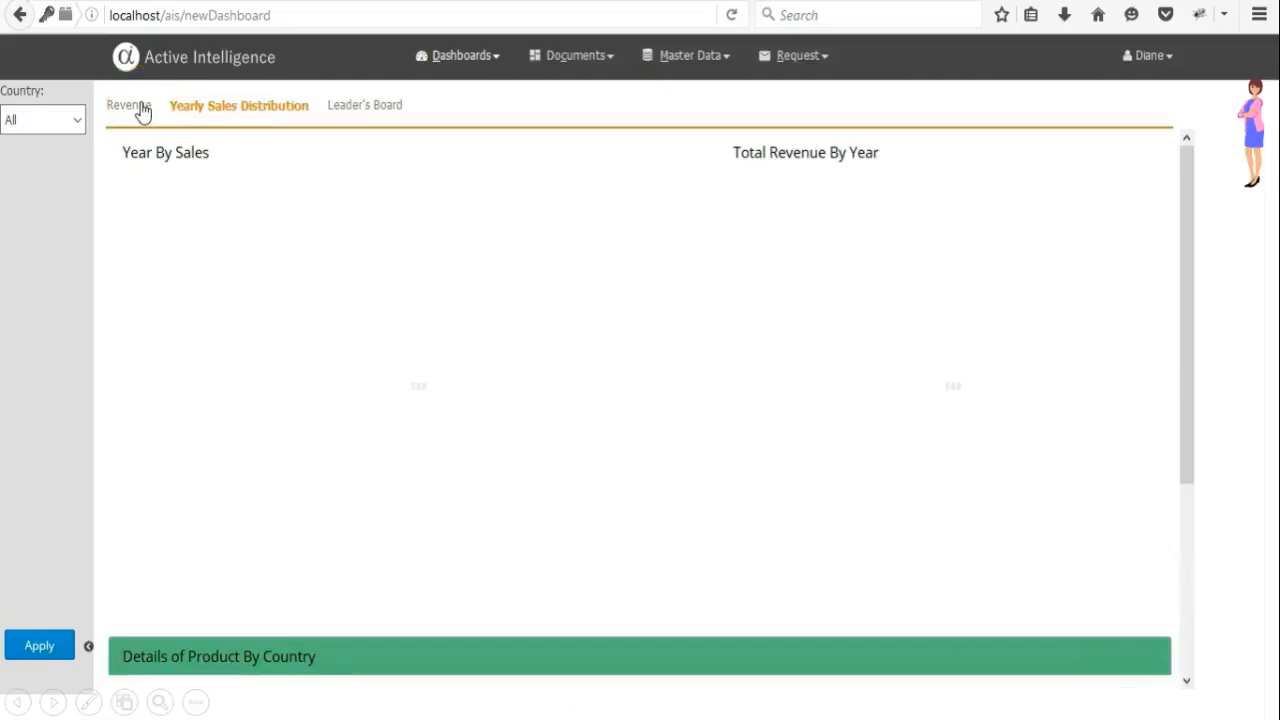
click(141, 108)
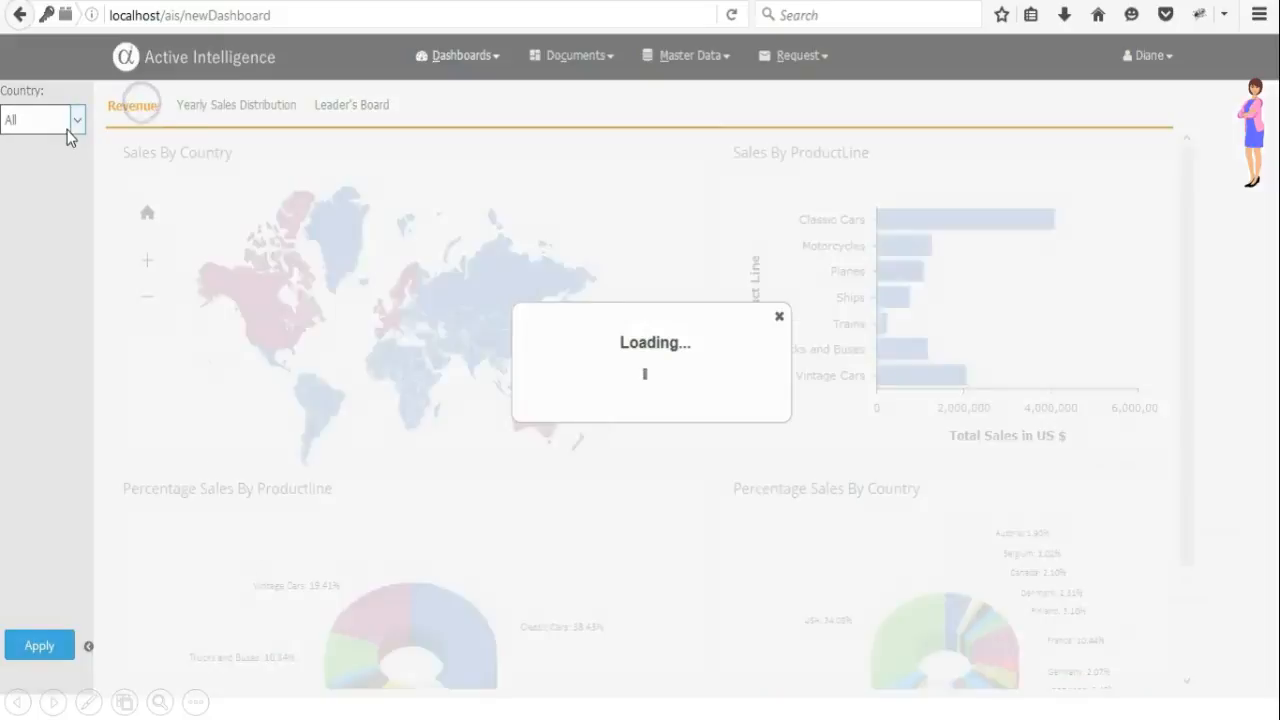
click(67, 128)
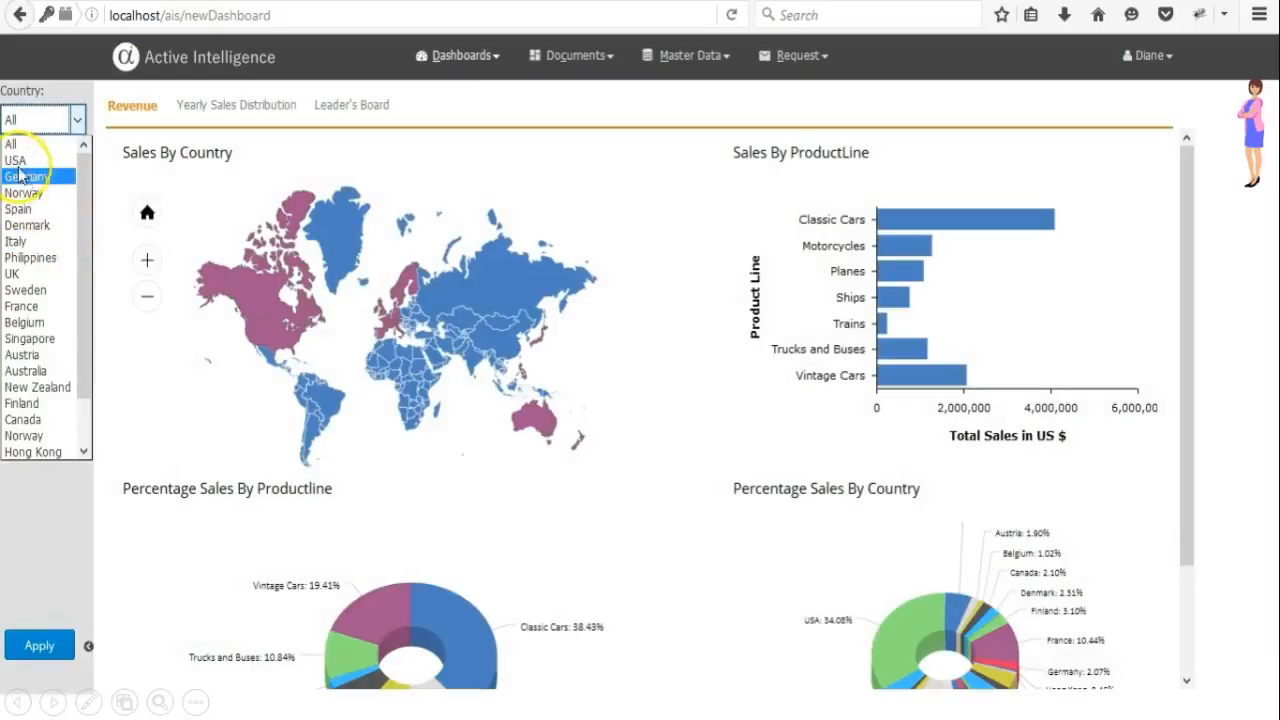
click(18, 152)
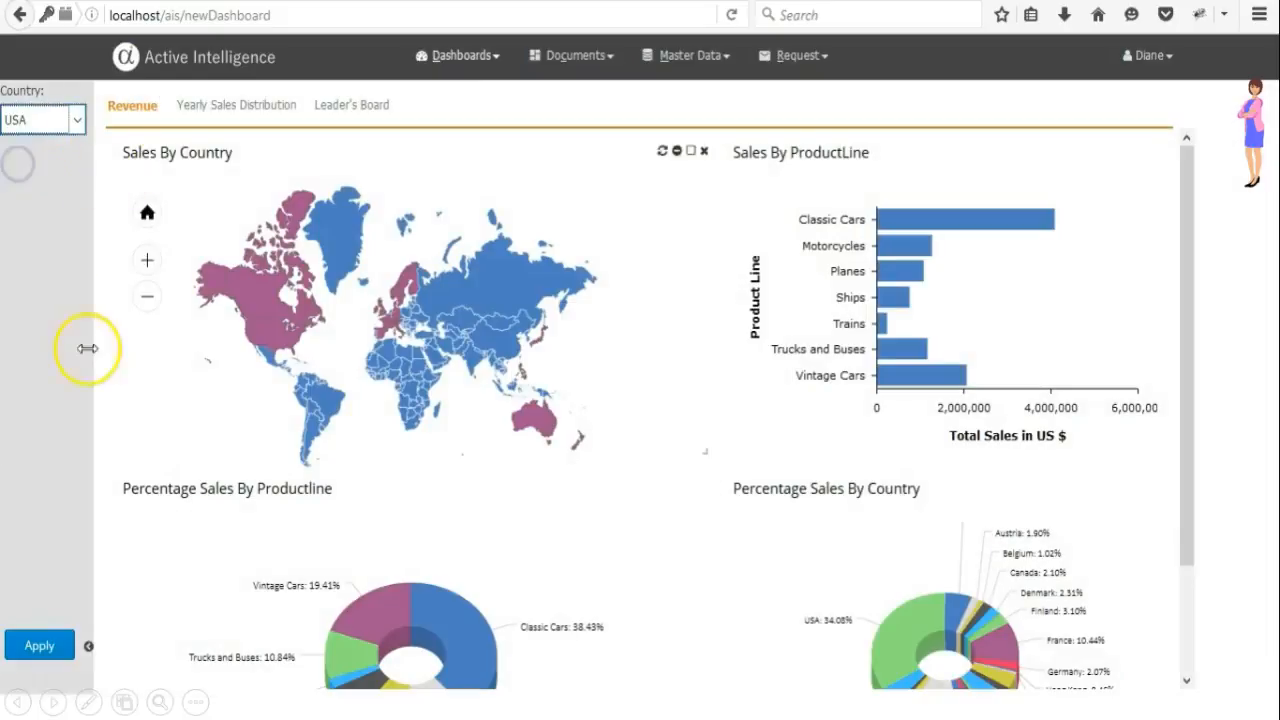
click(40, 656)
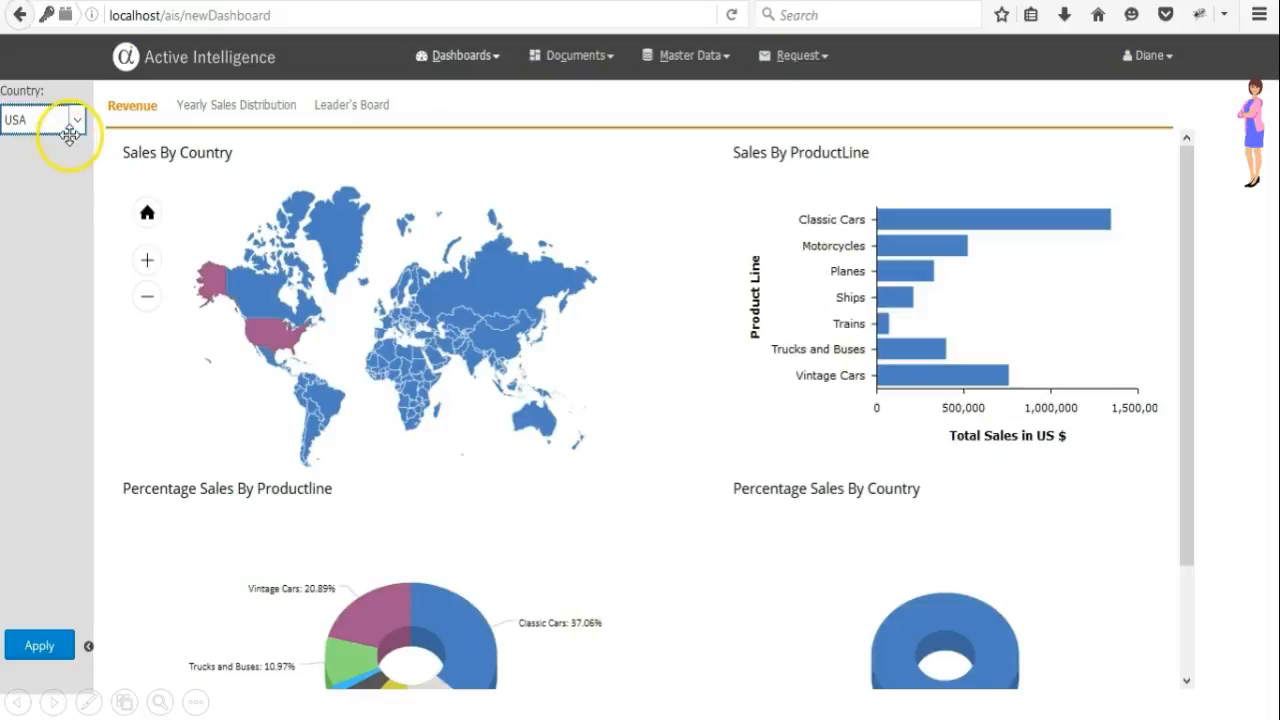
Open the Yearly Sales Distribution tab and show the Year By Sales chart in full screen.
click(231, 112)
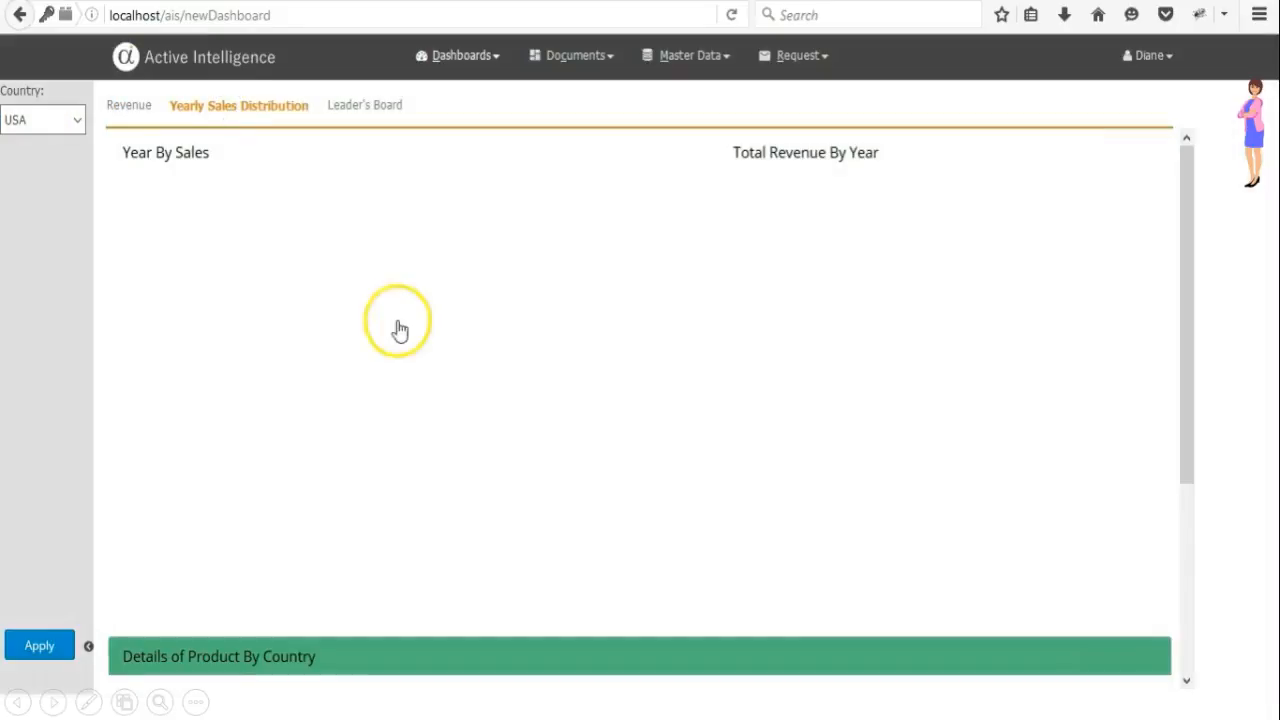
mouse_move(800, 433)
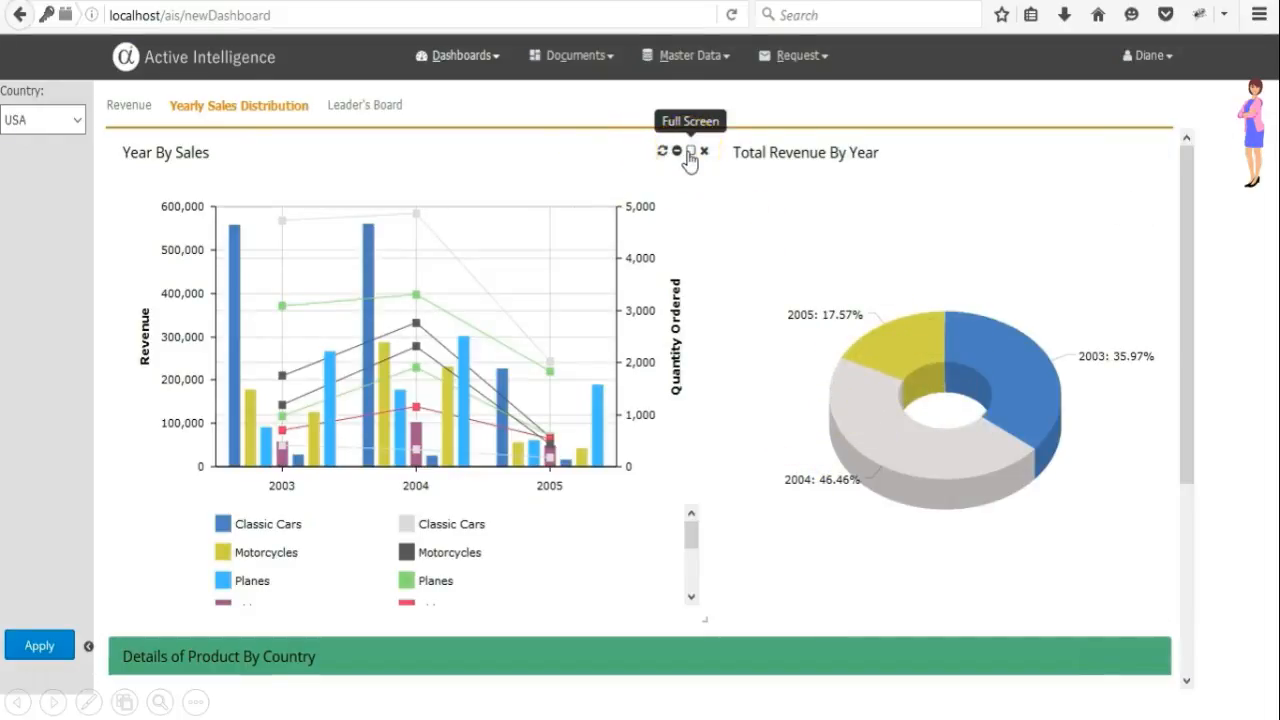
click(689, 152)
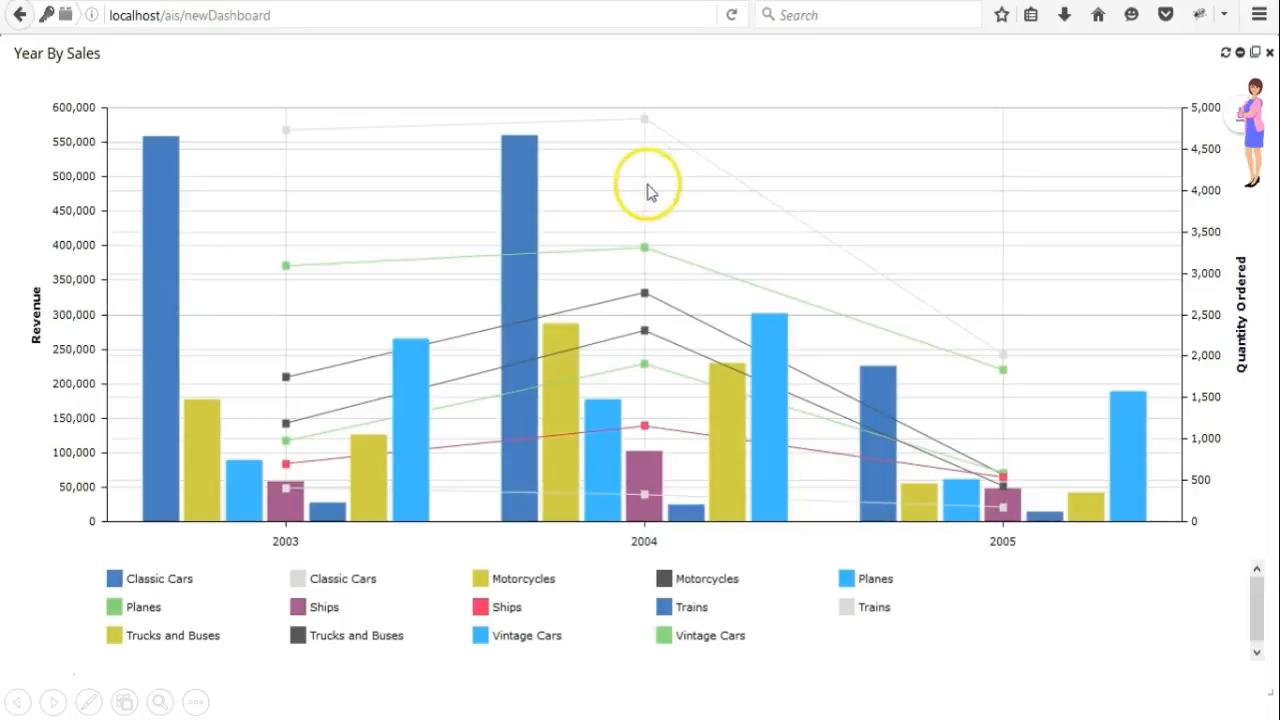
Zoom the chart to 2004–2005 and annotate it by circling the Classic Cars bars of both years.
drag(901, 226, 957, 234)
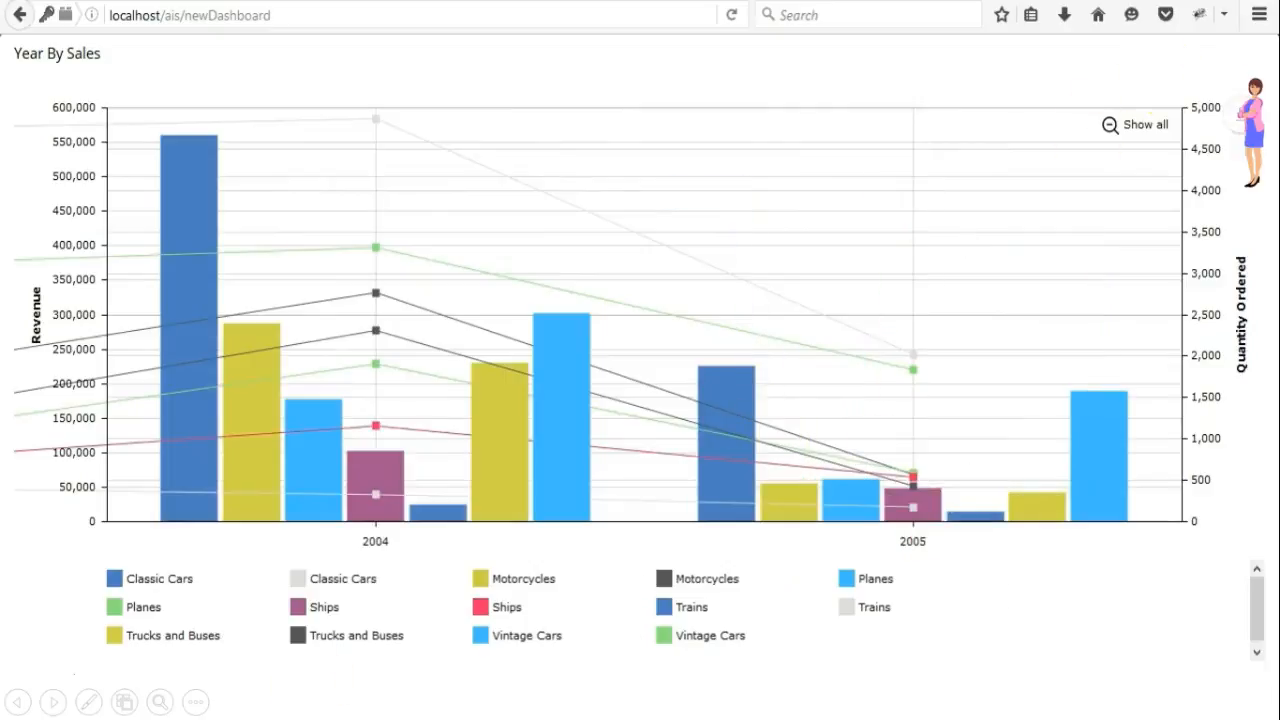
click(1240, 114)
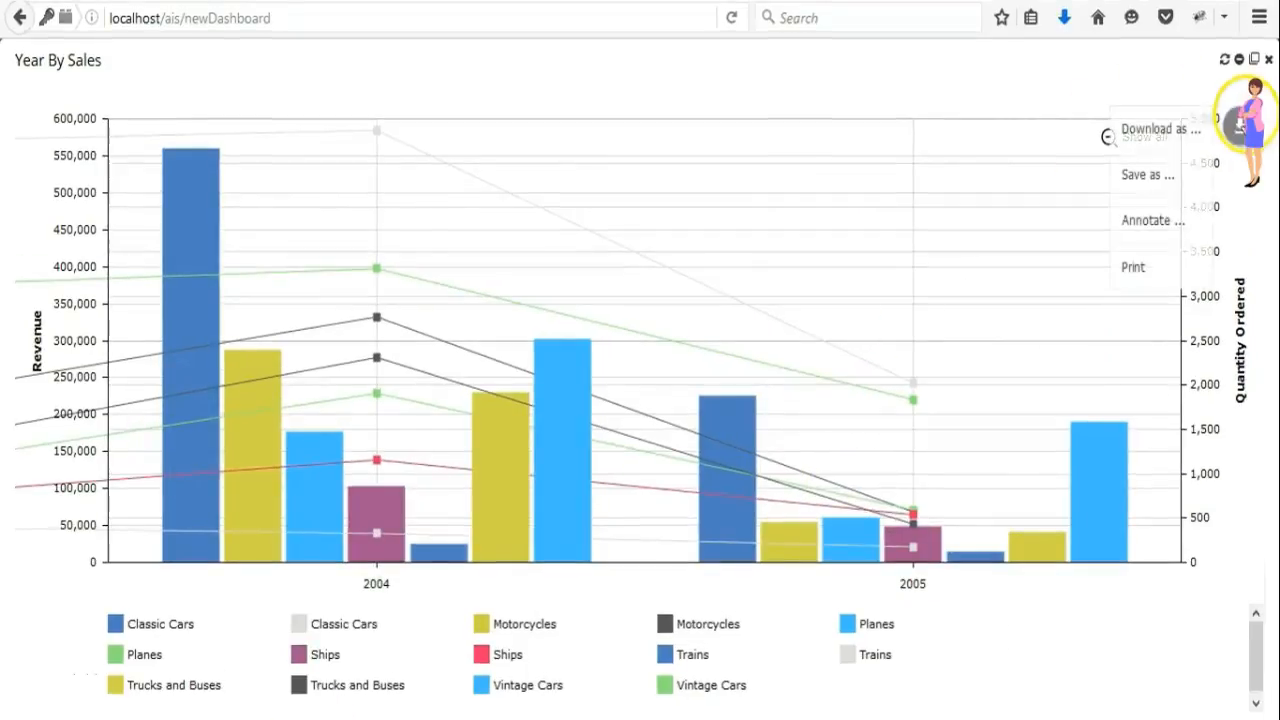
click(1168, 222)
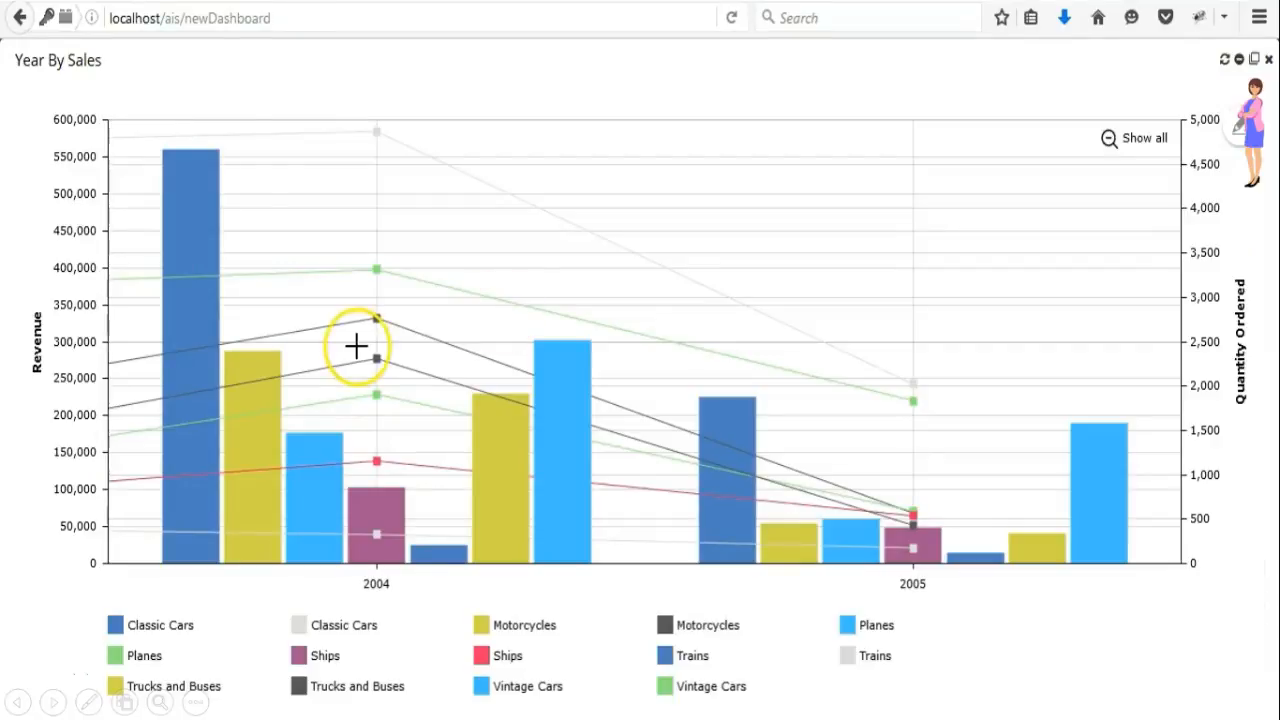
drag(176, 121, 155, 145)
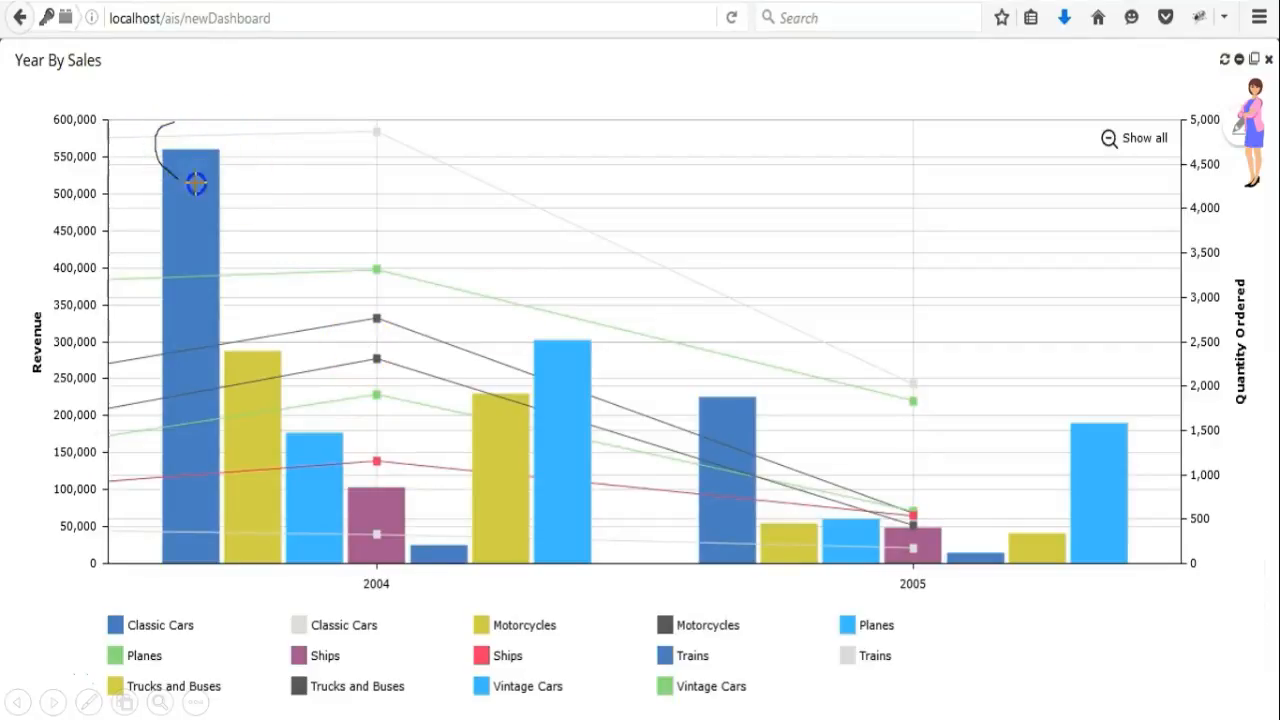
drag(699, 360, 682, 394)
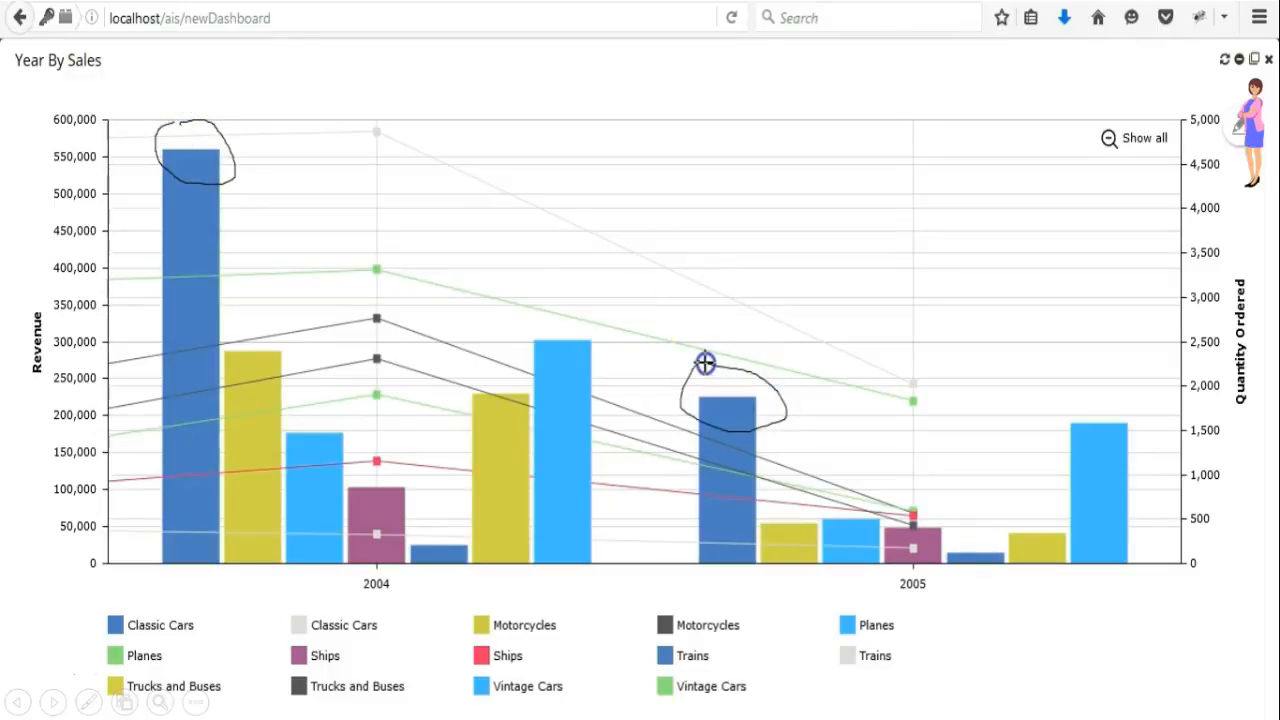
Download the annotated chart as a PDF file and save it.
click(1238, 126)
mouse_move(1160, 218)
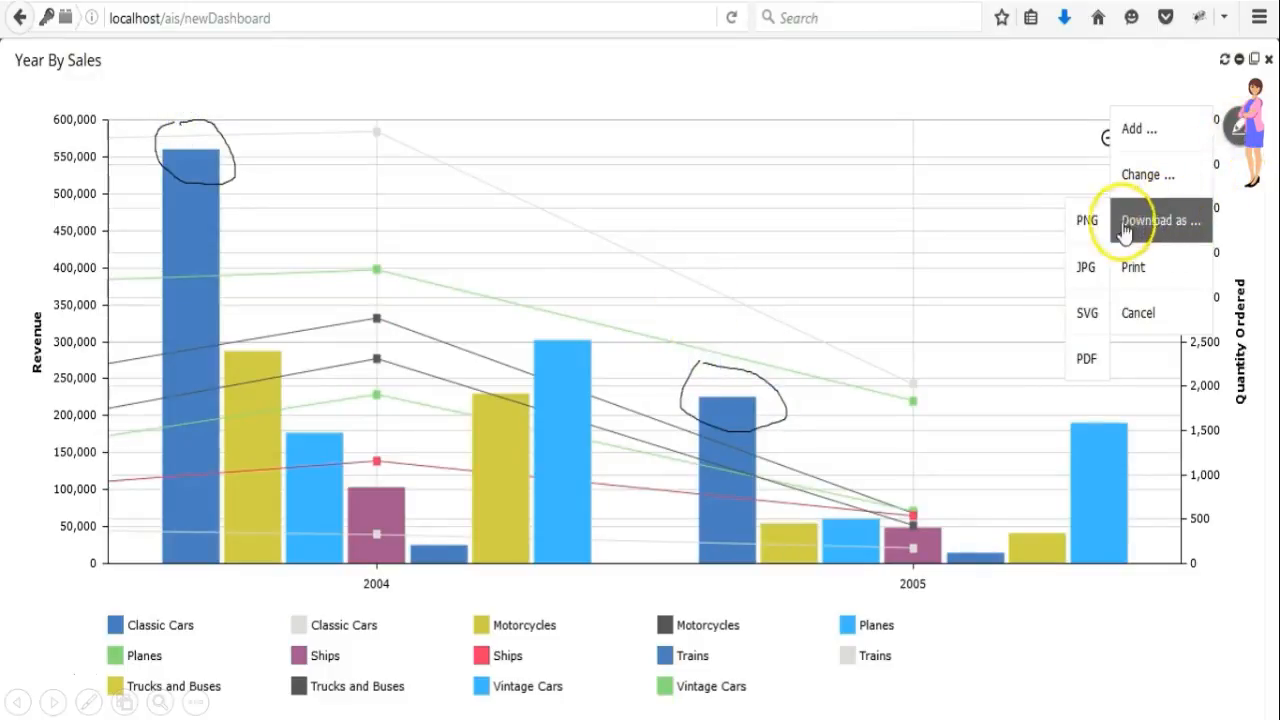
click(1093, 364)
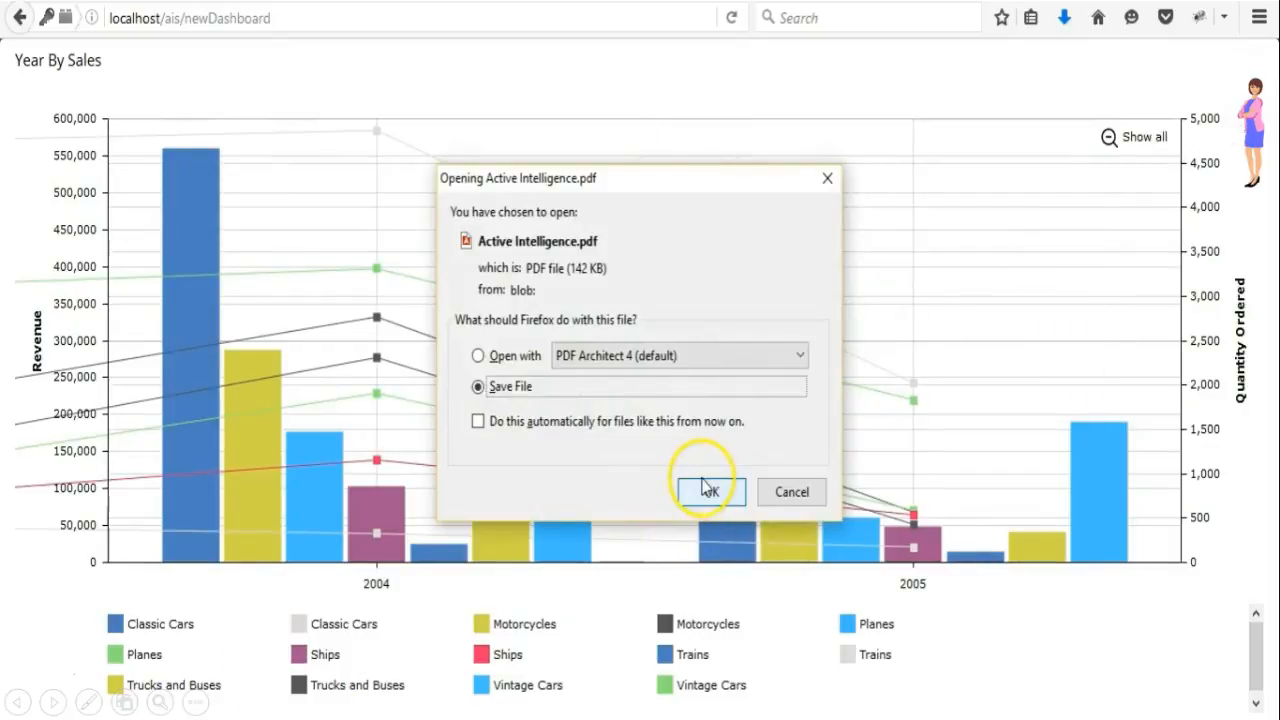
click(709, 489)
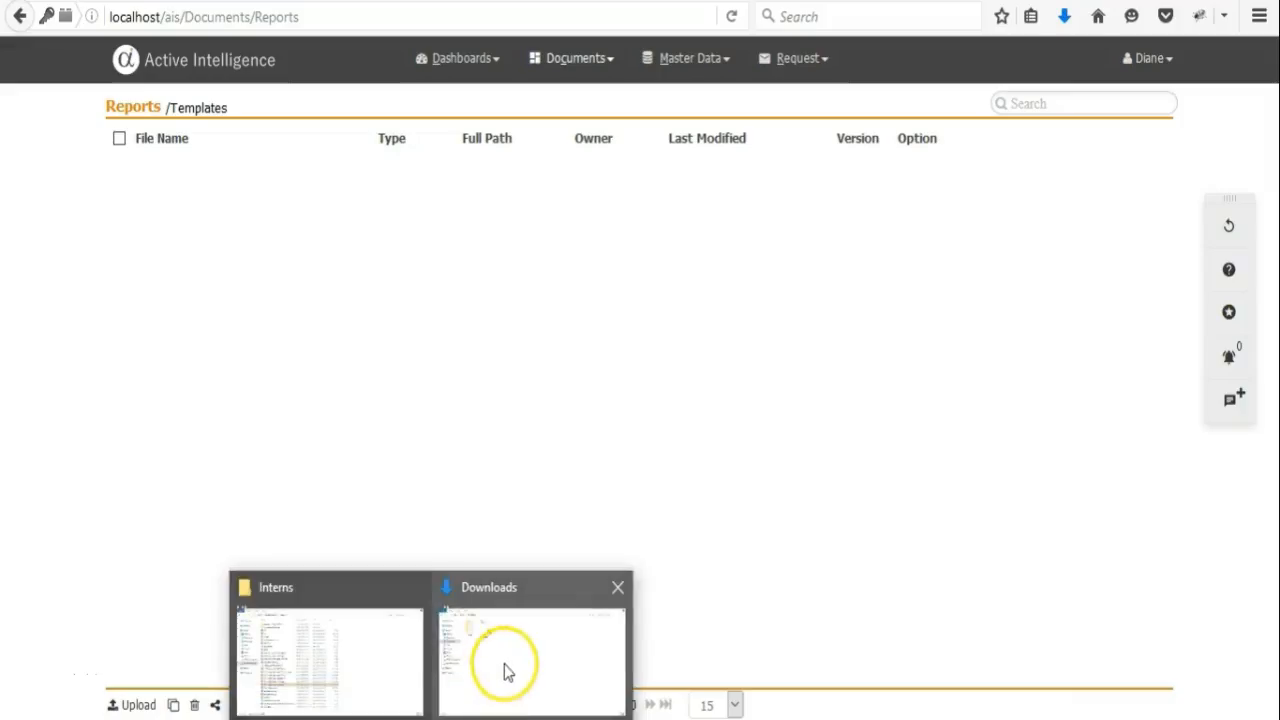
Drag the downloaded Active Intelligence PDF from the Downloads folder into the upload file dialog.
click(506, 674)
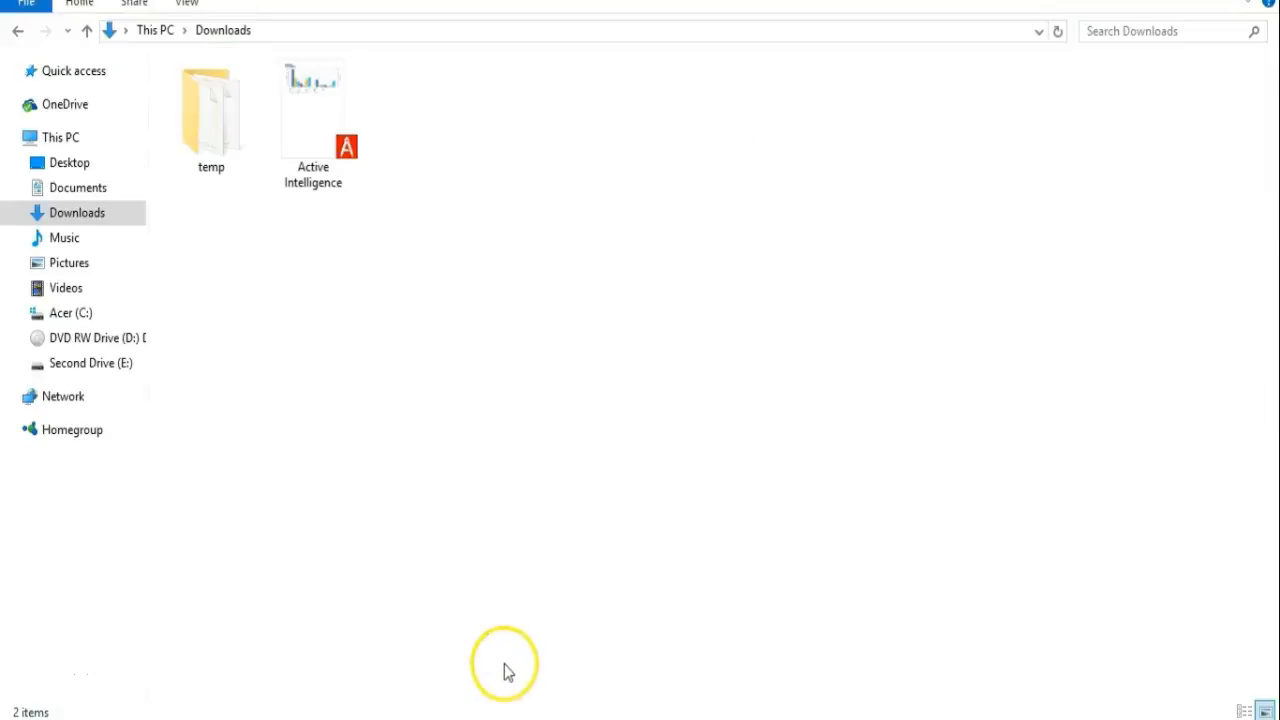
drag(325, 121, 545, 378)
key(alt+Tab)
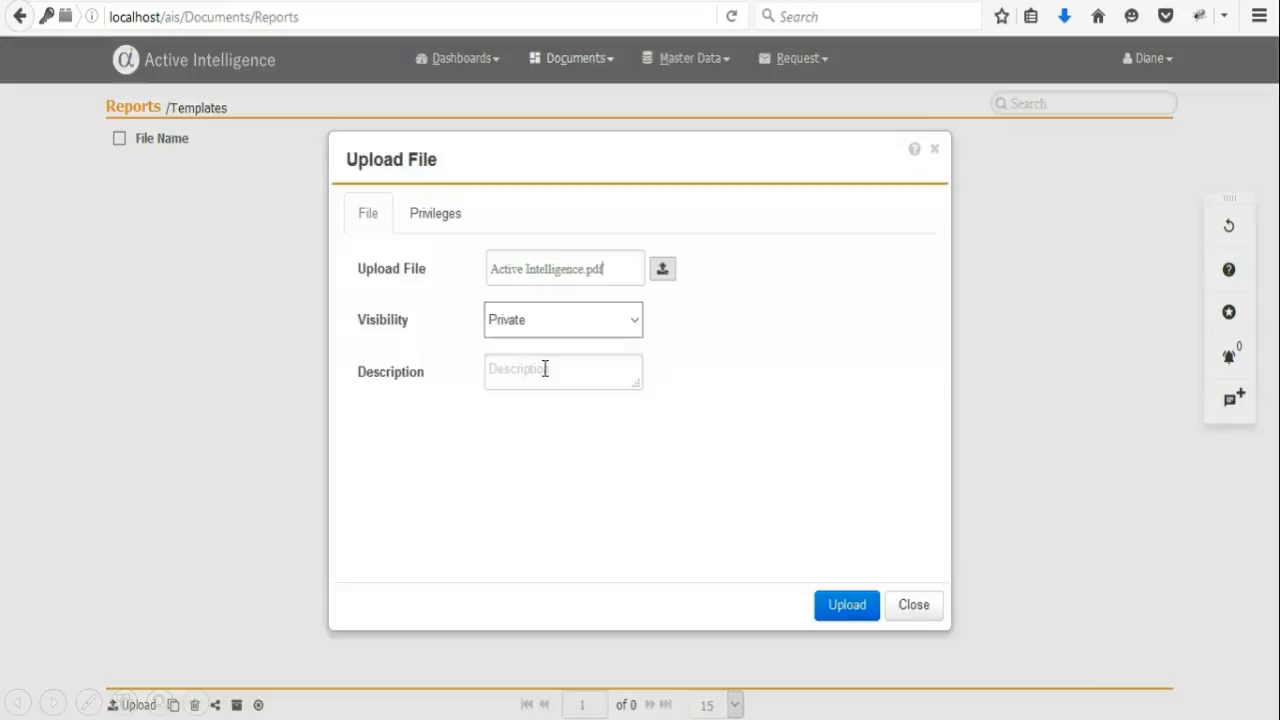
Set the file's visibility to Internal and grant privileges to the Sales Mananger role.
click(628, 322)
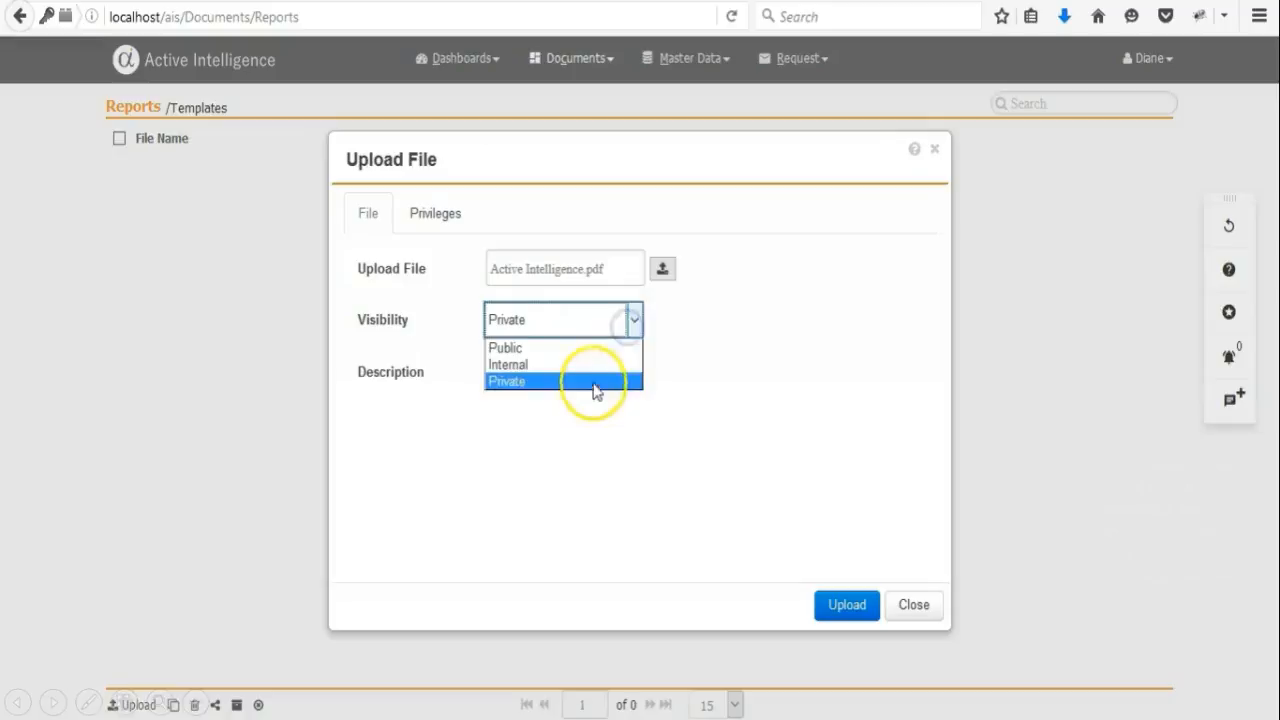
click(589, 365)
click(444, 218)
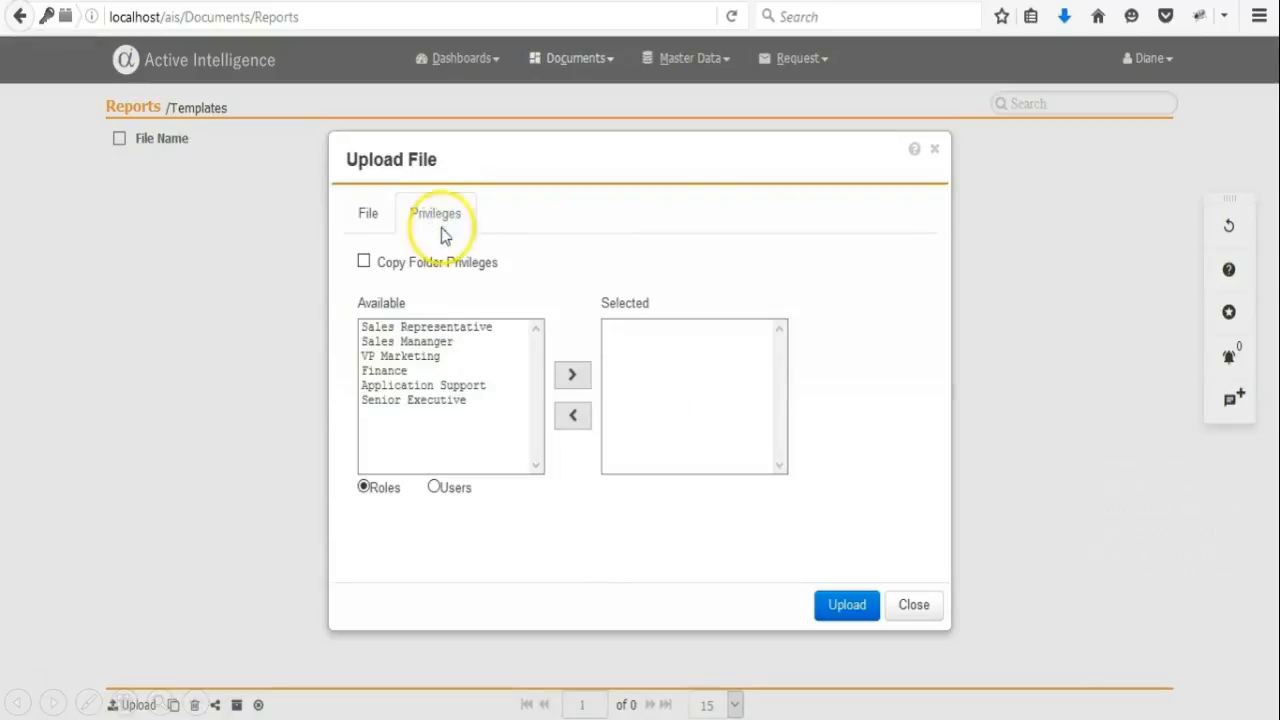
click(420, 341)
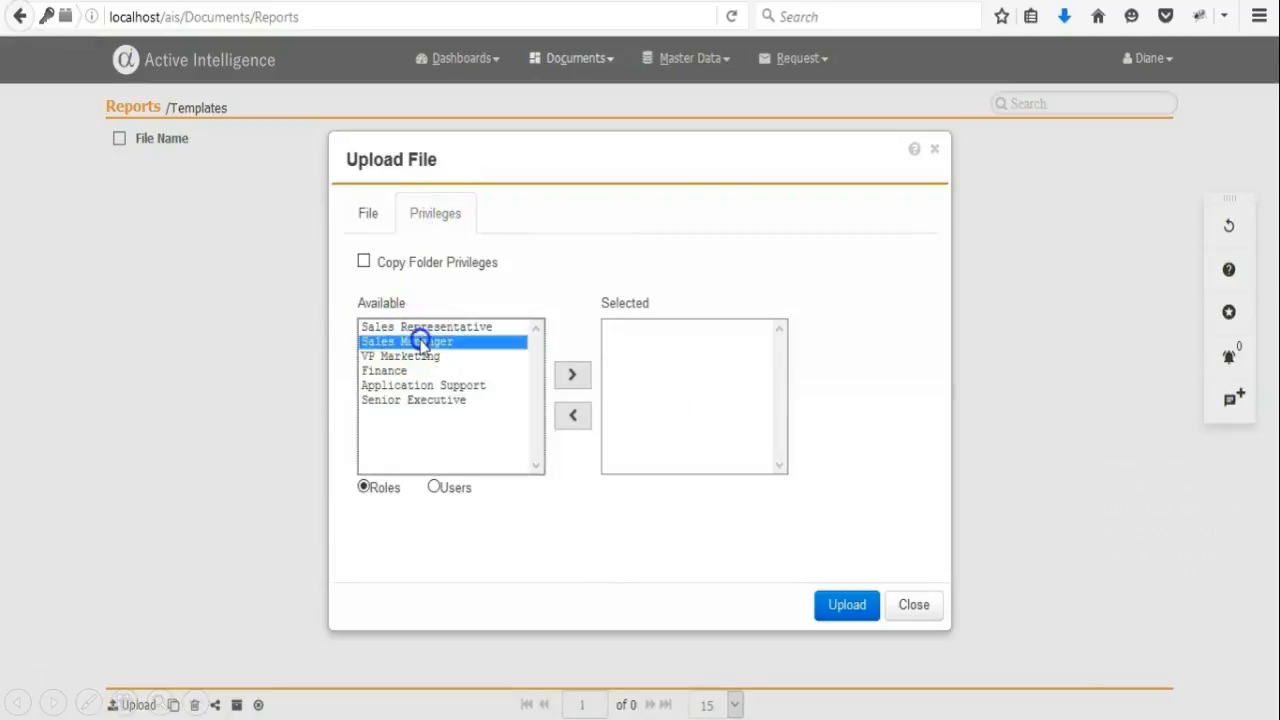
click(567, 377)
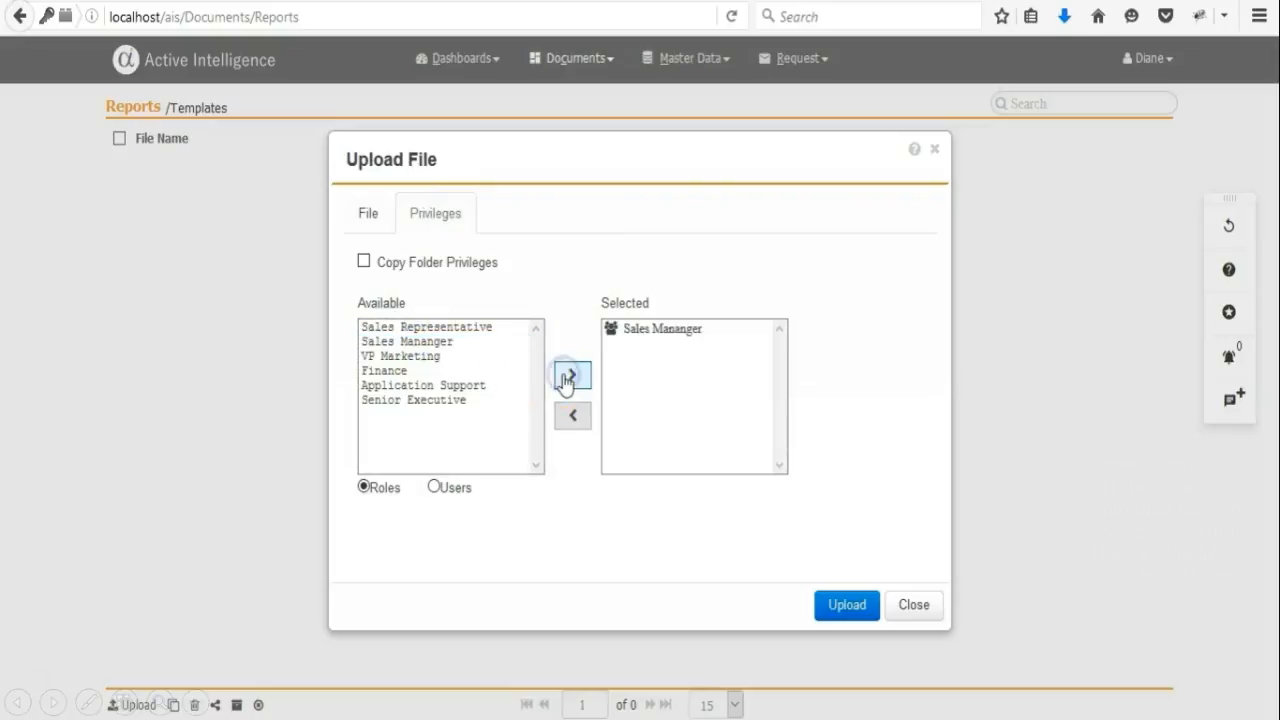
Upload the Active Intelligence PDF to the Templates reports folder.
click(437, 490)
click(363, 487)
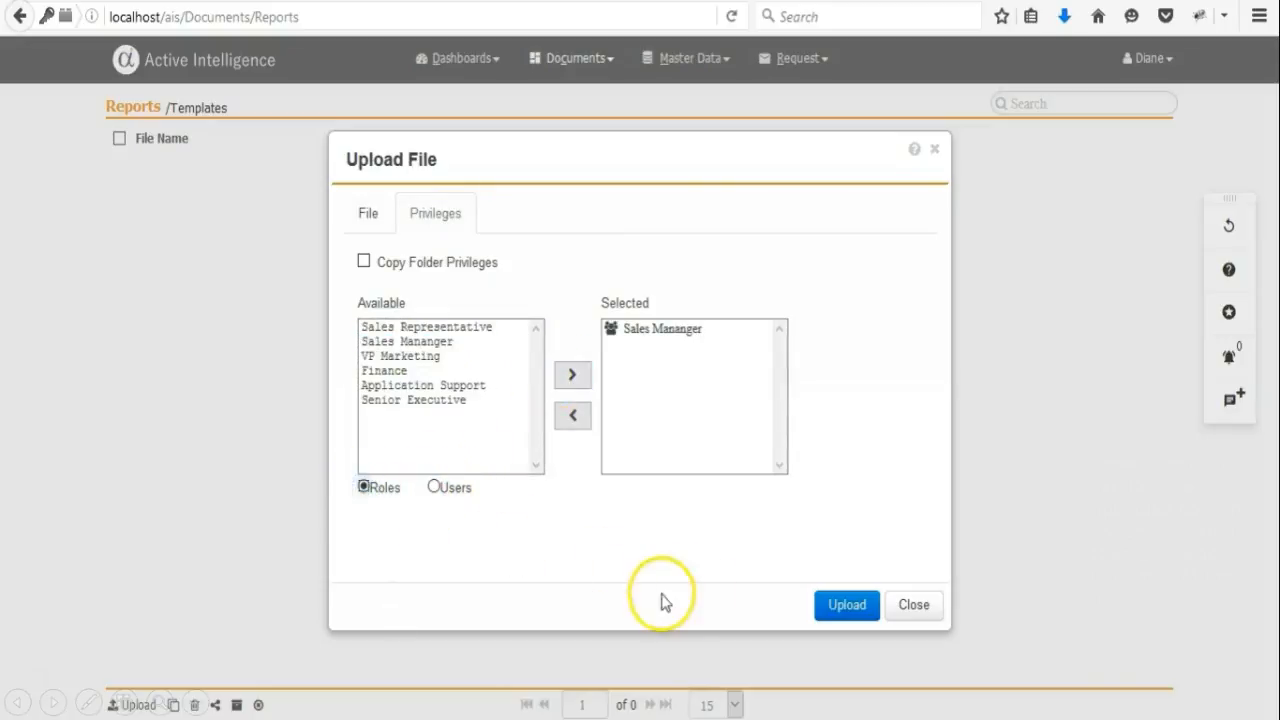
click(838, 605)
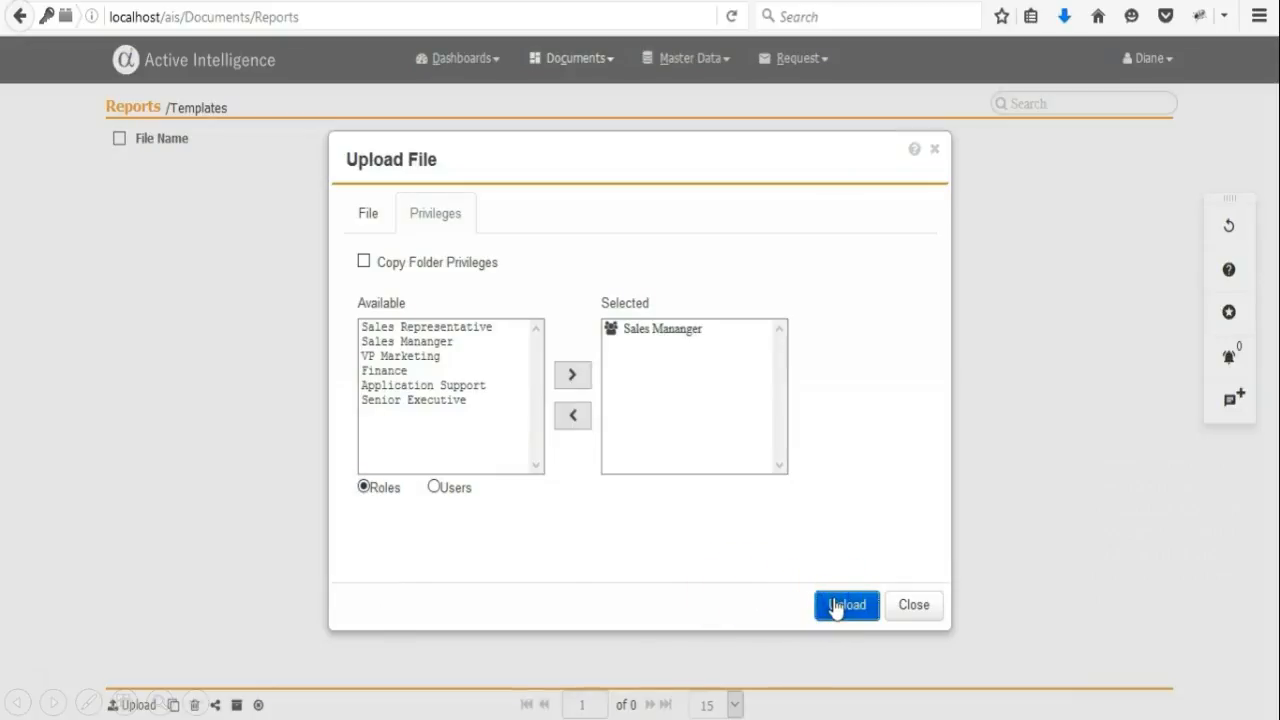
Open the uploaded file's properties and view its privileges.
right_click(138, 177)
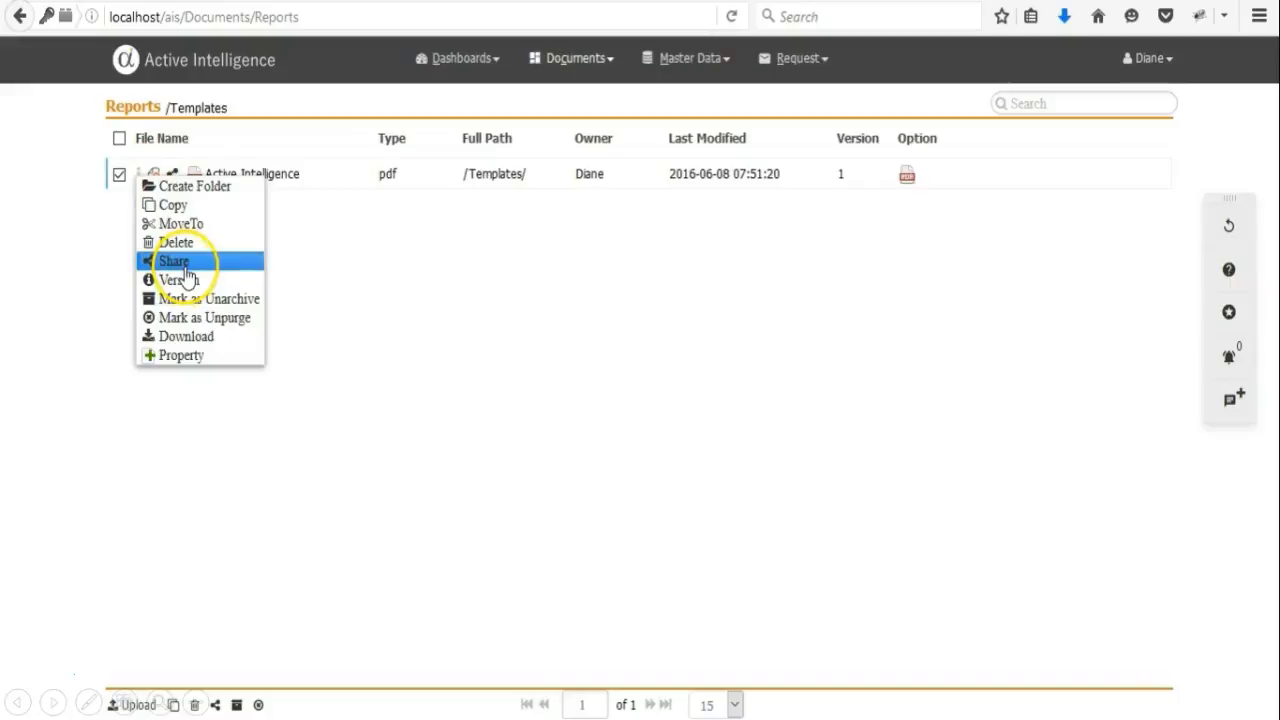
click(180, 355)
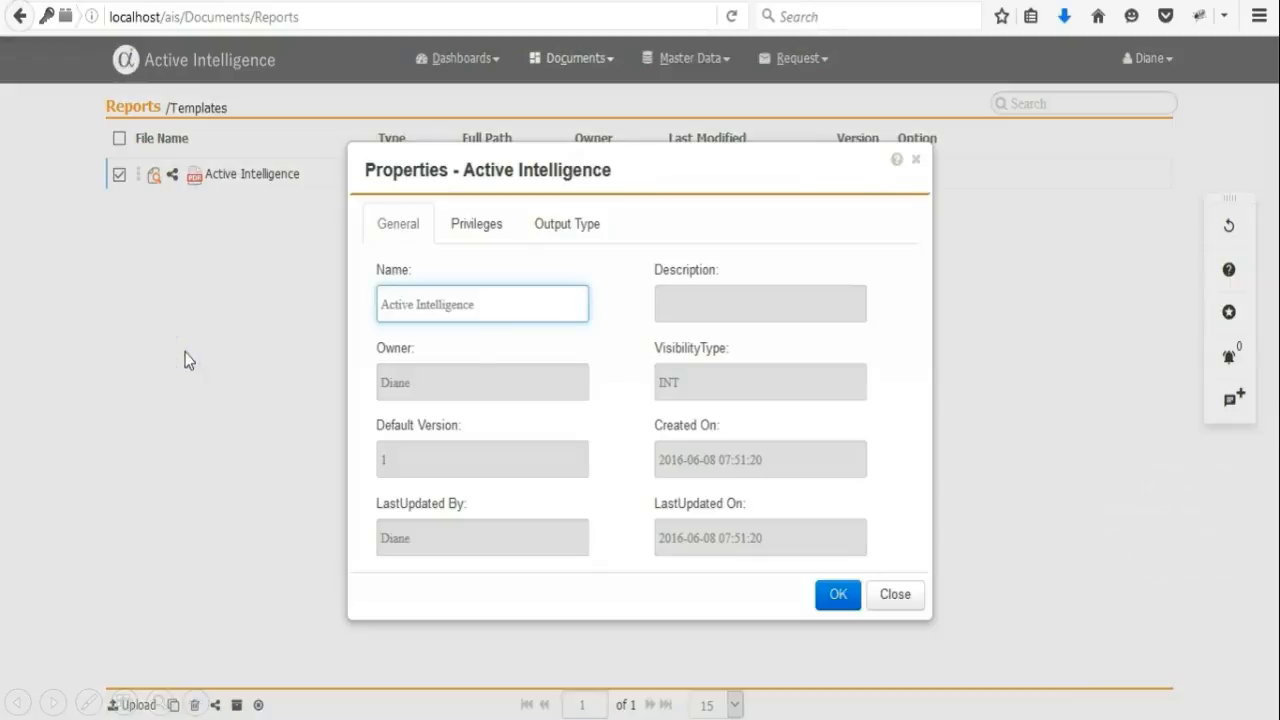
click(482, 225)
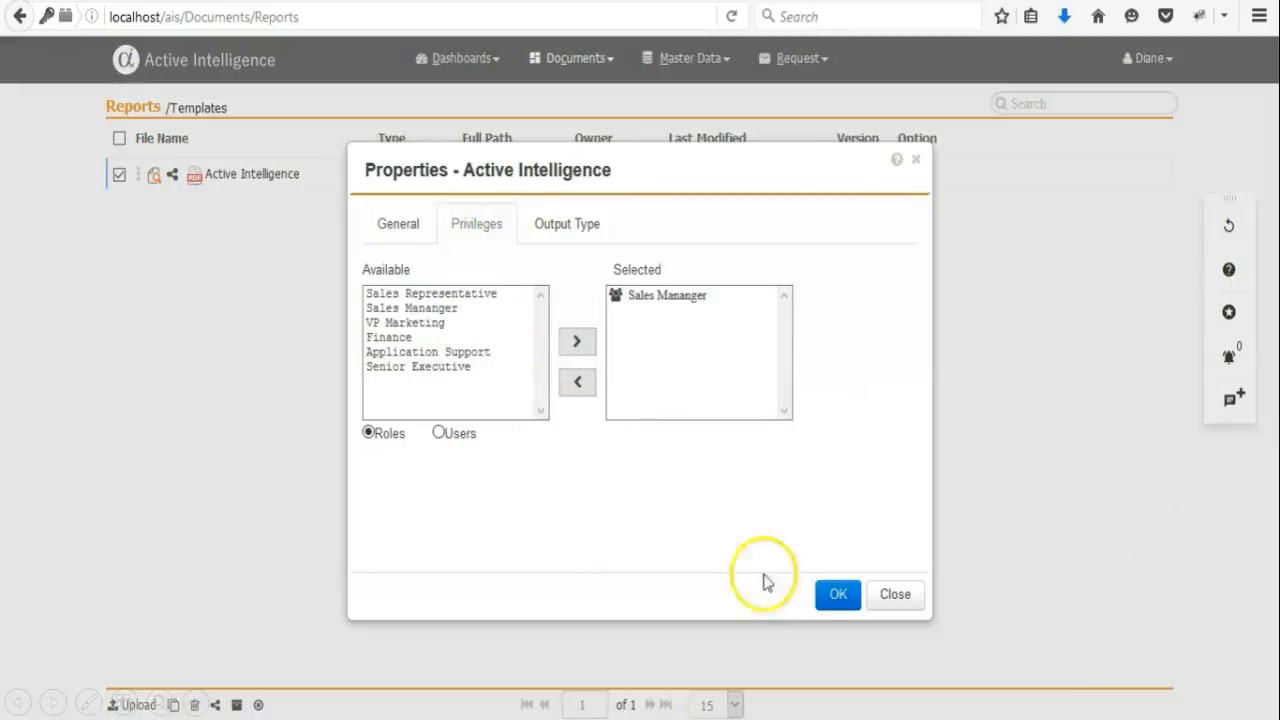
Close the file properties and go to the Dynamic Messages page.
click(838, 596)
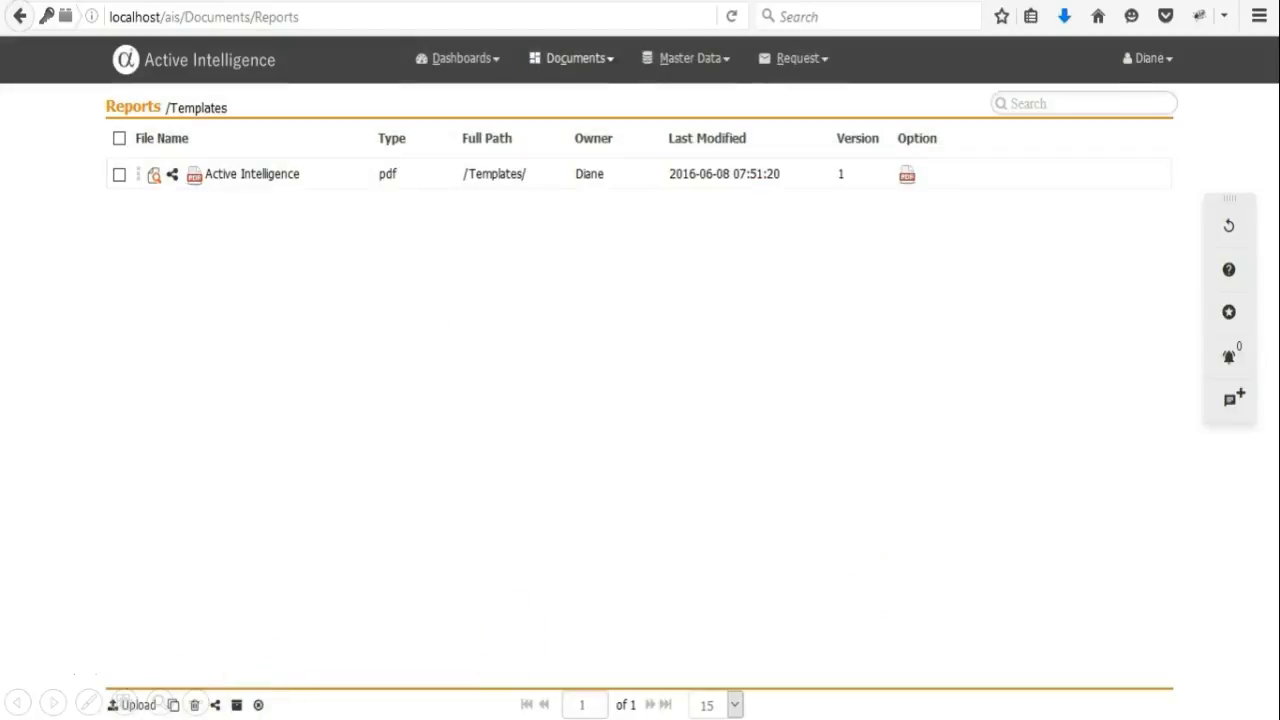
click(578, 58)
click(578, 251)
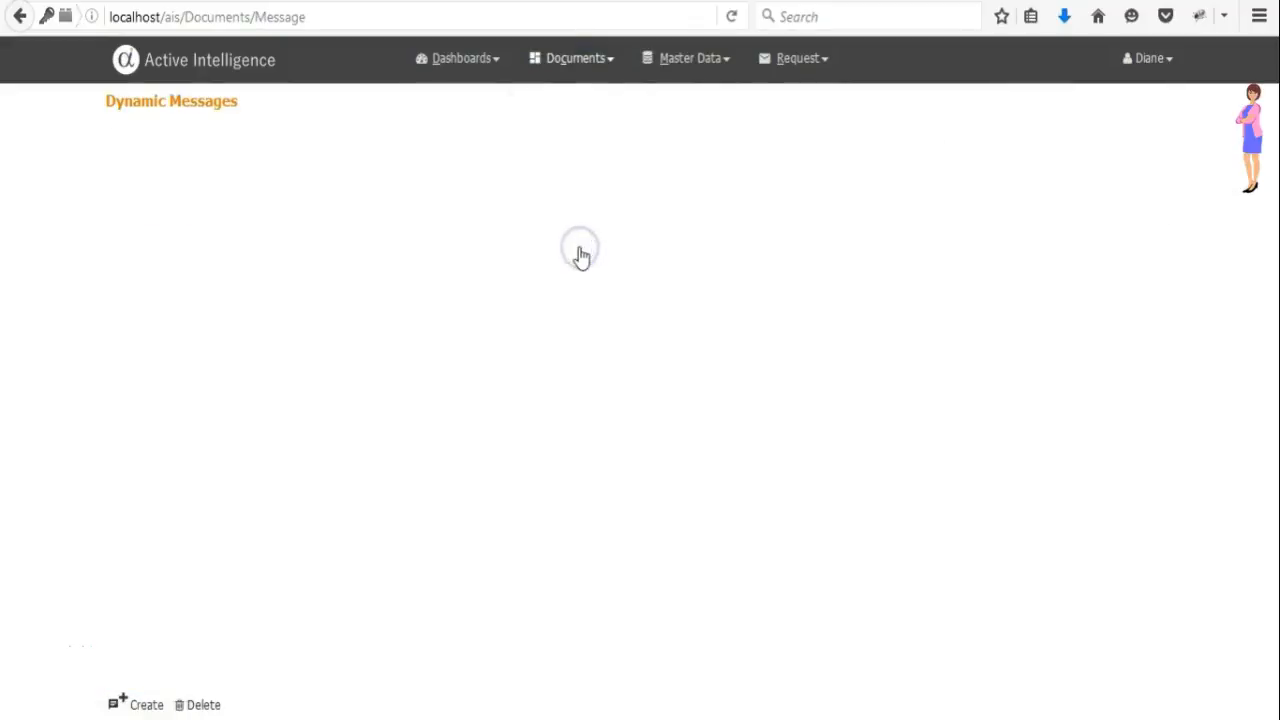
Create a new dynamic message applicable to the Reports section.
right_click(578, 251)
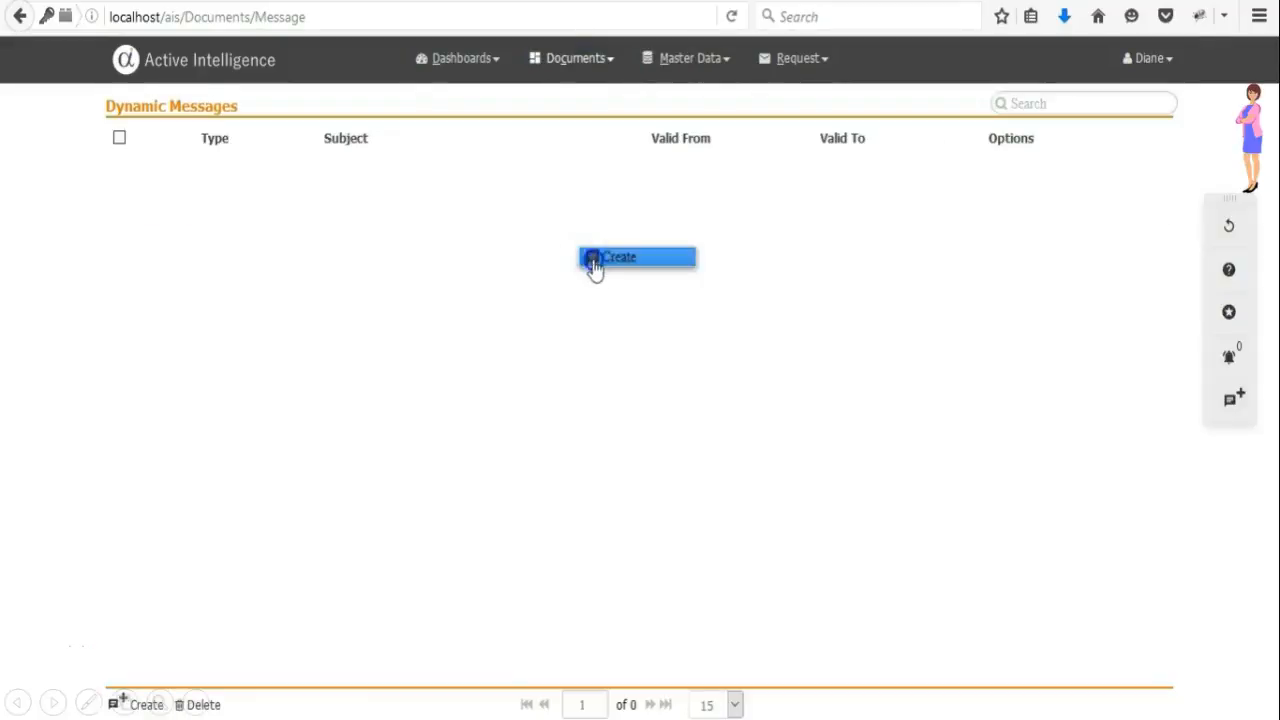
click(591, 262)
click(587, 238)
click(587, 238)
click(380, 331)
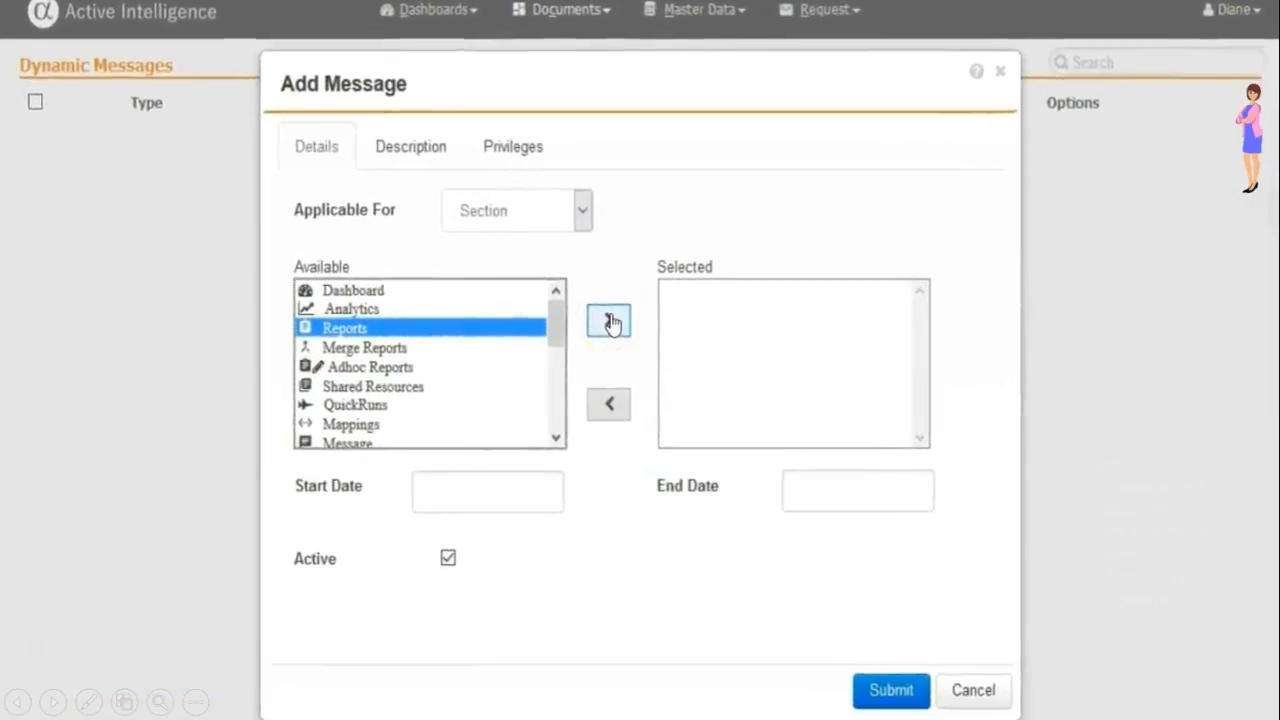
click(606, 317)
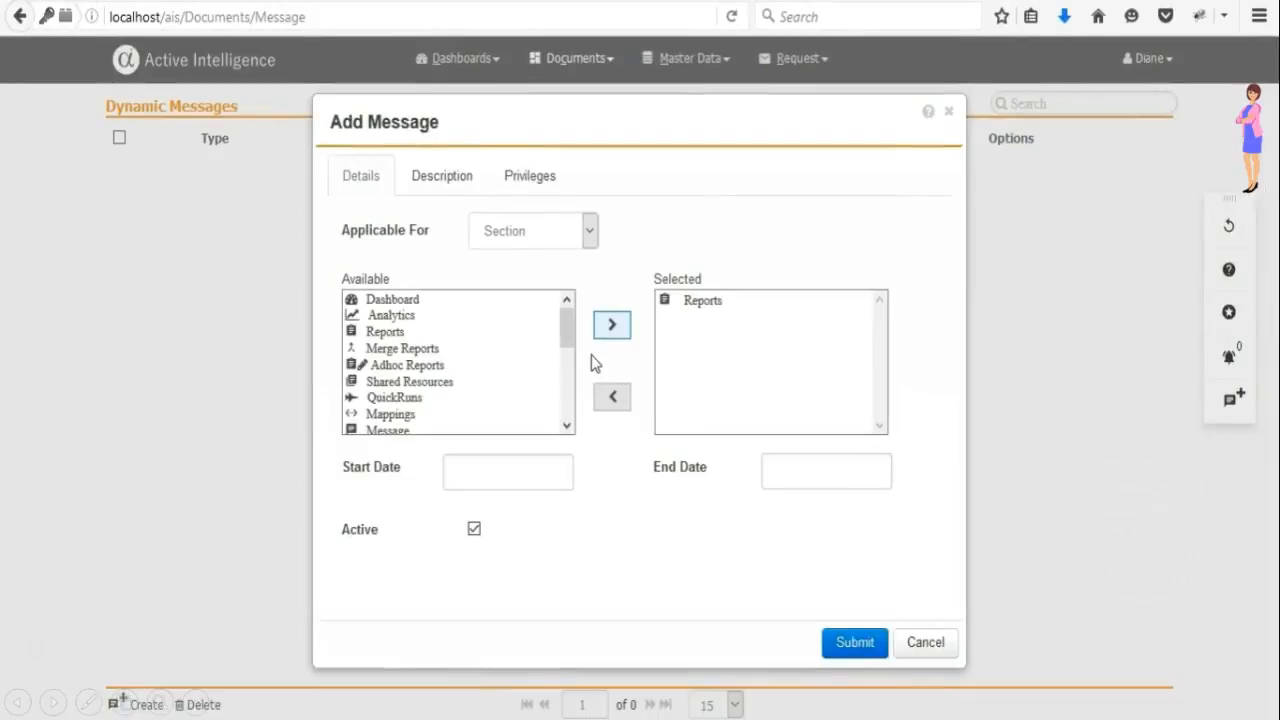
Set the message's start date to 2016-06-08 and its end date to 2016-06-10.
click(519, 479)
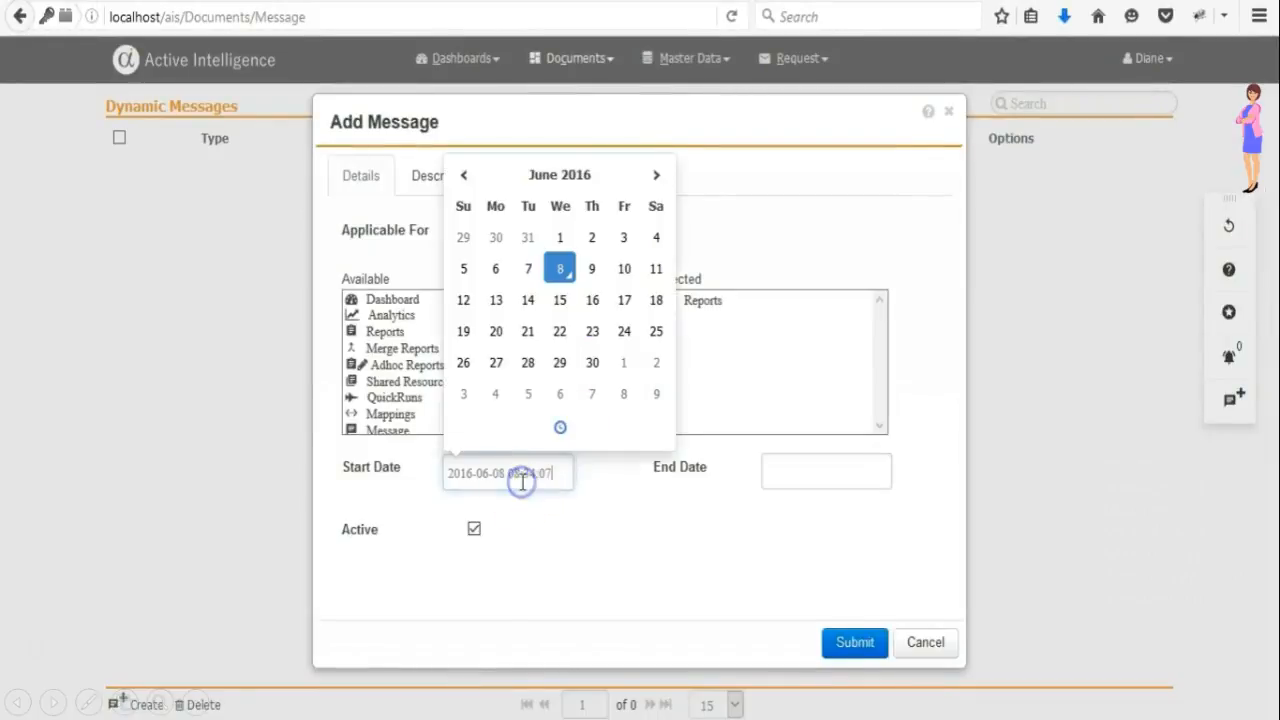
click(802, 473)
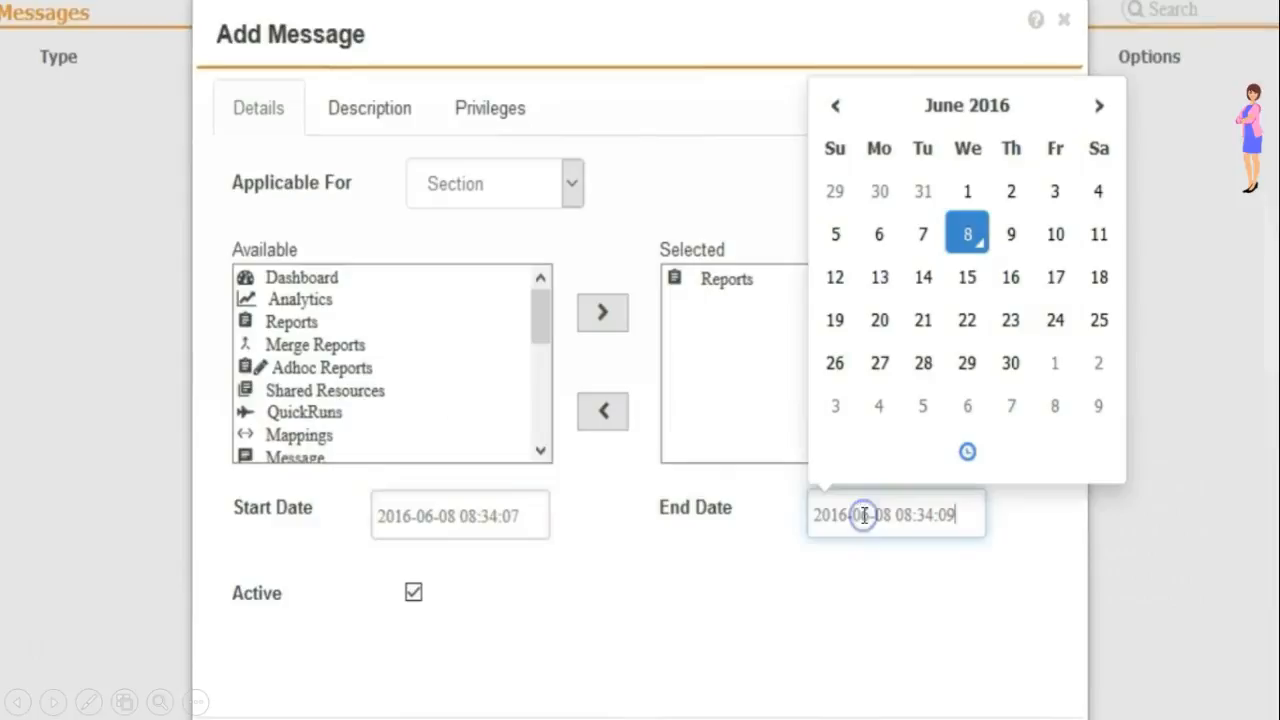
click(1055, 234)
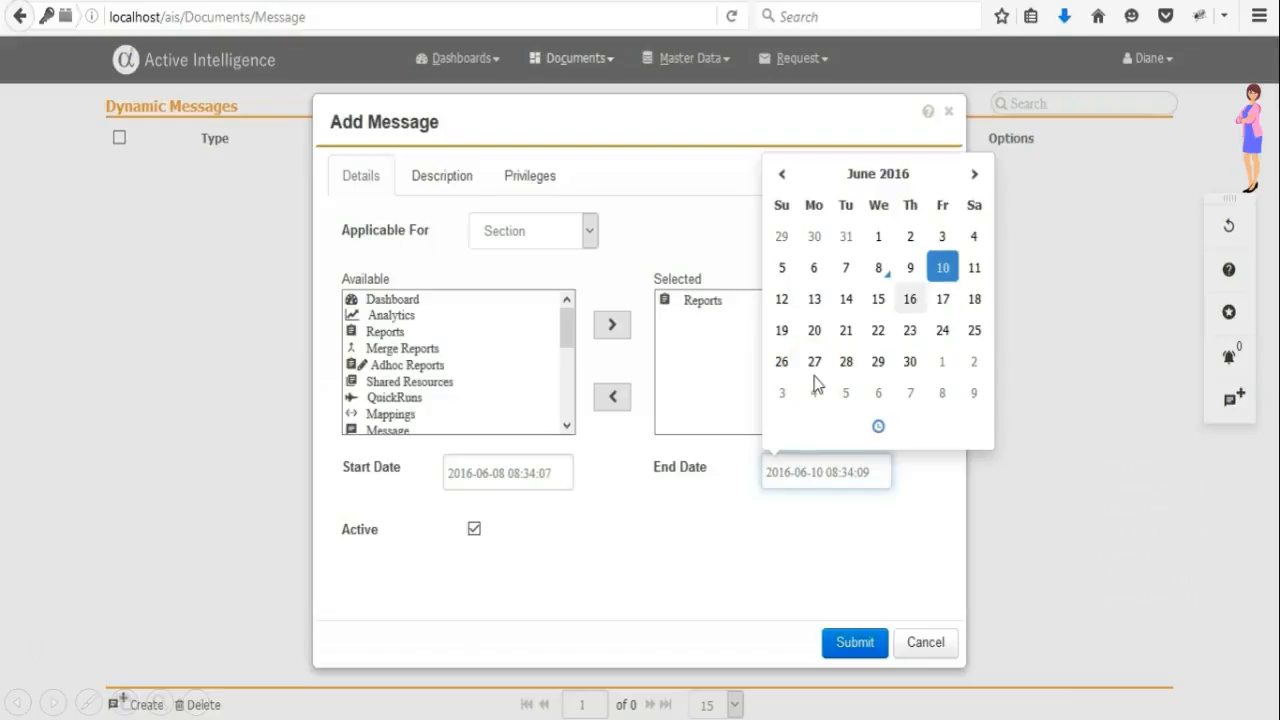
click(630, 501)
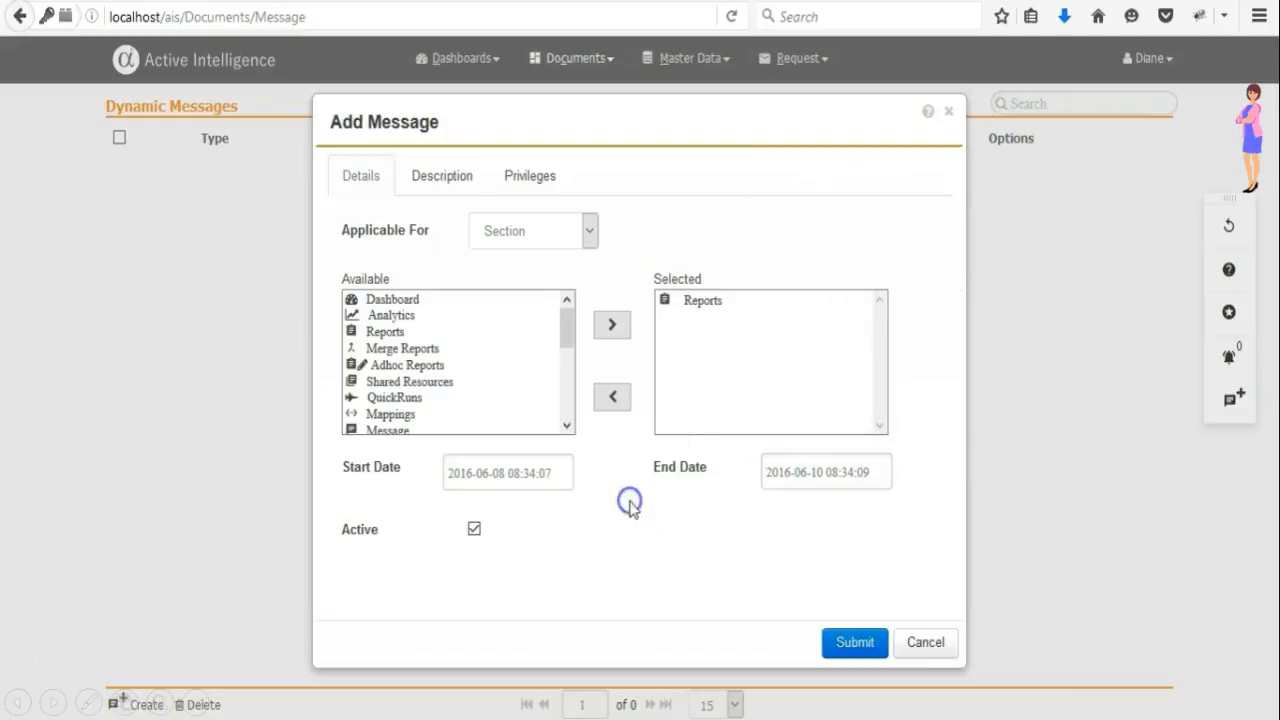
Enter the short description 'Urgent Action required' and a body asking everyone for detailed 2004 and 2005 sales reports.
click(430, 190)
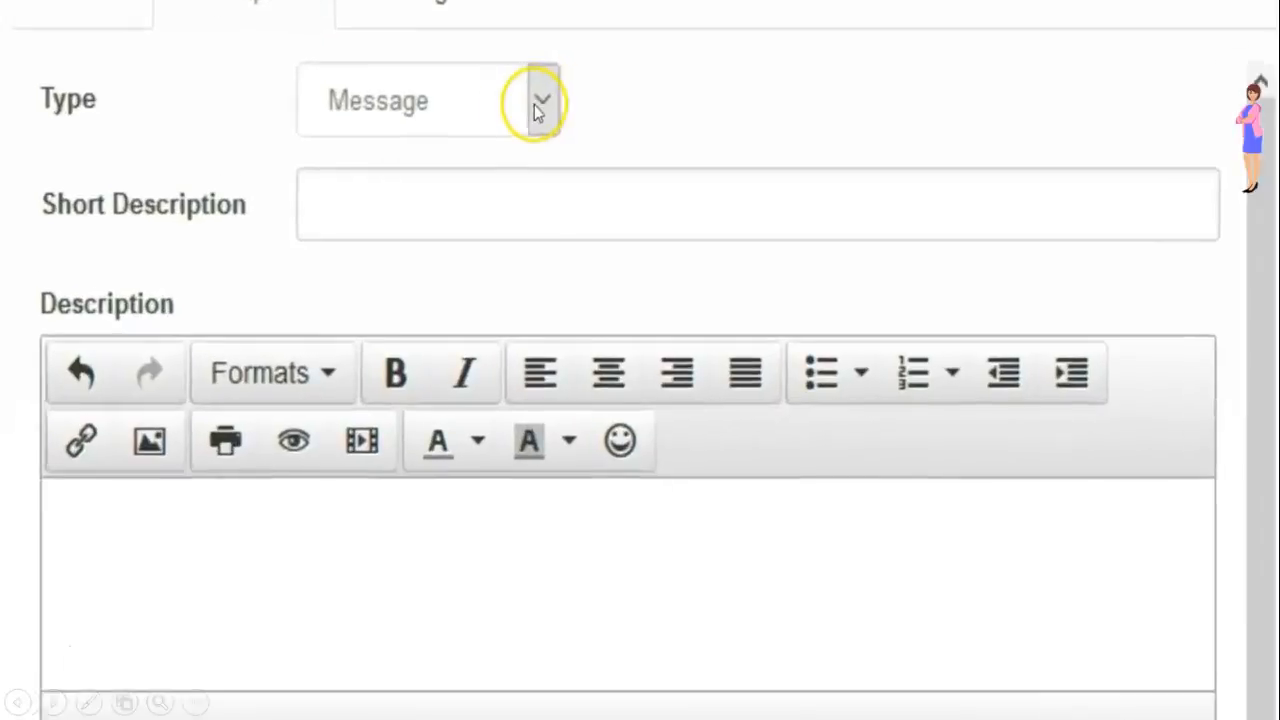
click(538, 108)
click(540, 105)
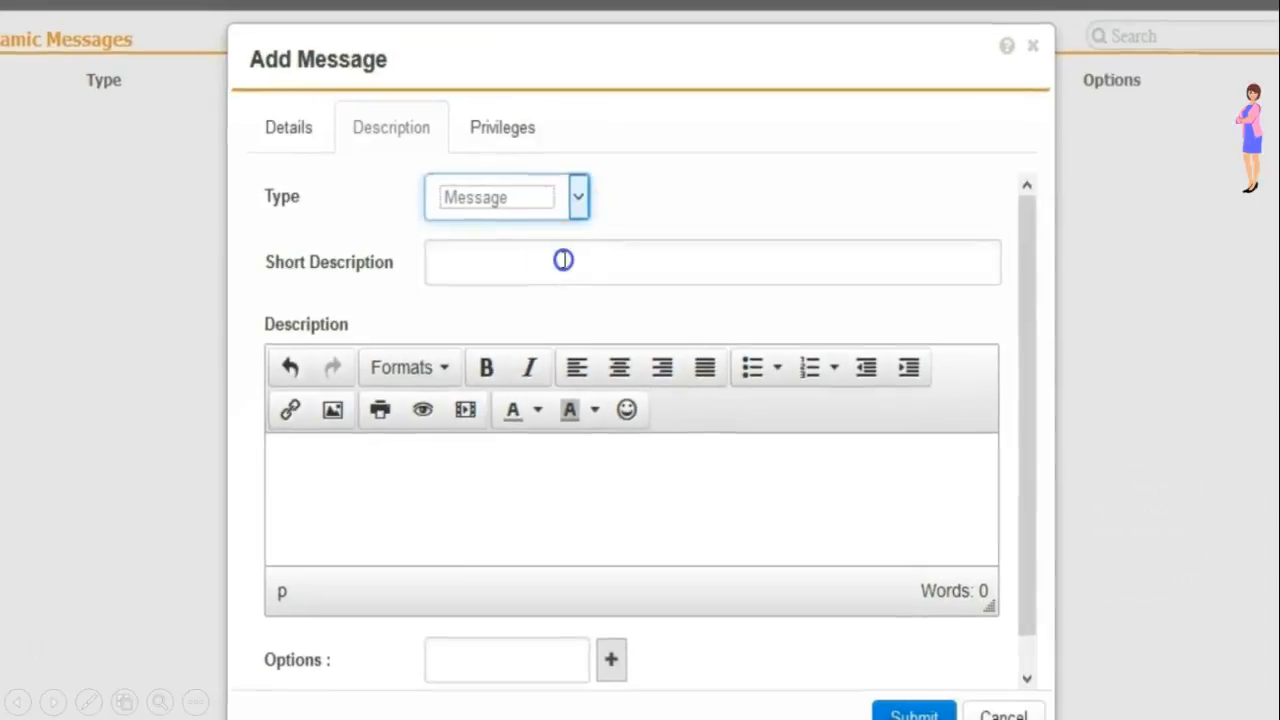
click(521, 202)
text(Urgent Action required)
click(486, 491)
text(Dear All,)
key(Return)
text(Could you please send me detailed report for the sales for the years 2004 and 2005, there have been sharp decline in sales. I have shared my findings with all.)
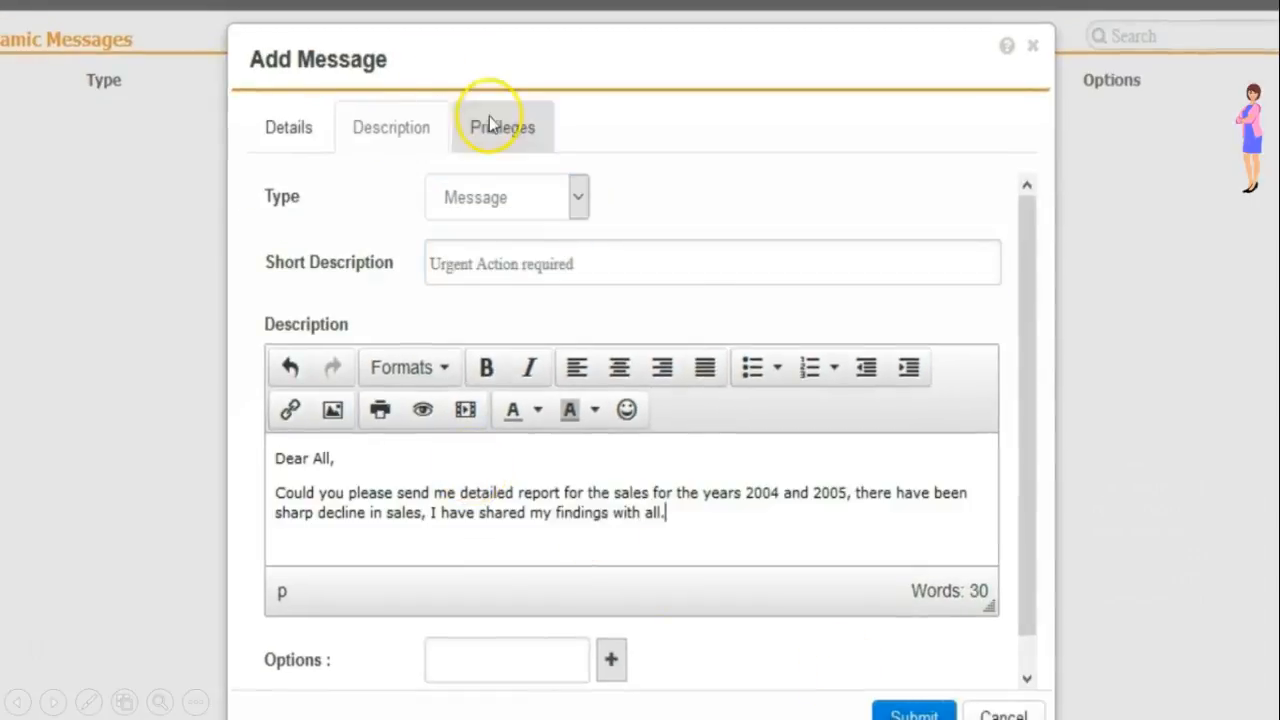
Choose the message's recipients on its Privileges tab and submit the message.
click(489, 118)
click(549, 254)
click(464, 378)
click(615, 242)
click(212, 368)
ctrl+click(212, 385)
ctrl+click(213, 405)
click(518, 440)
click(923, 695)
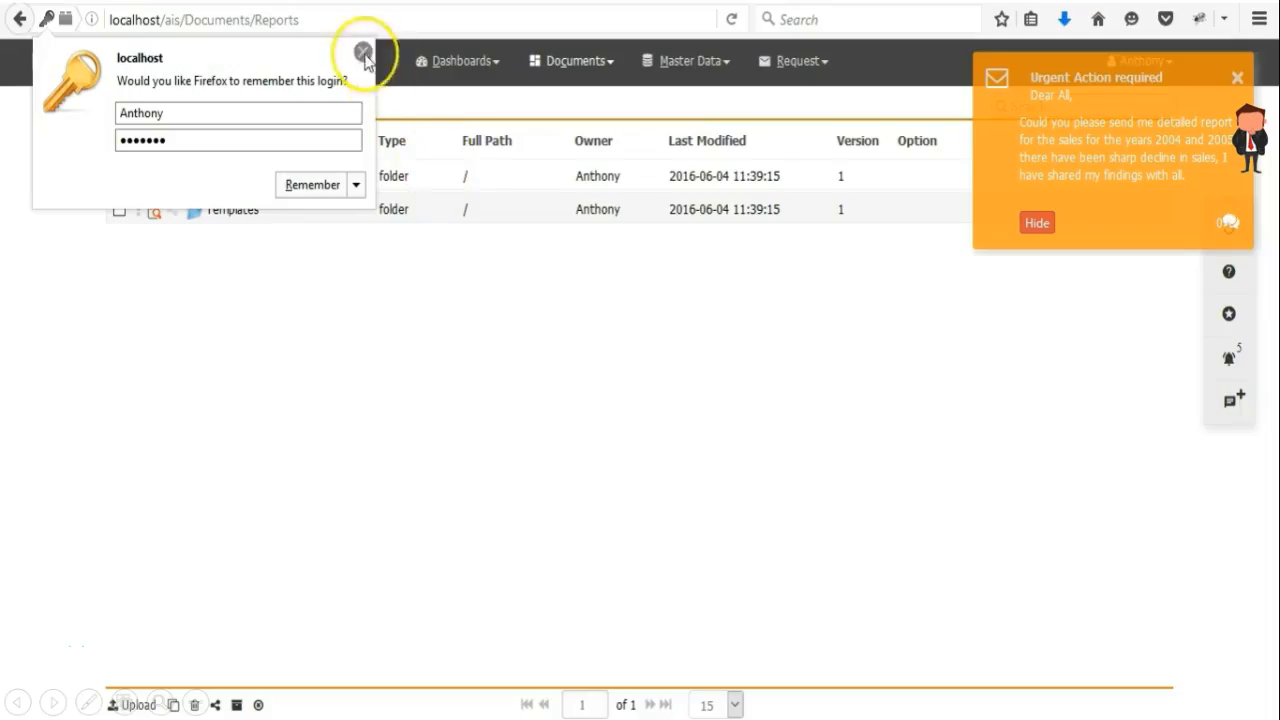
Open the Templates reports folder and reply to the message with a comment saying the reports will be sent by eod.
click(363, 52)
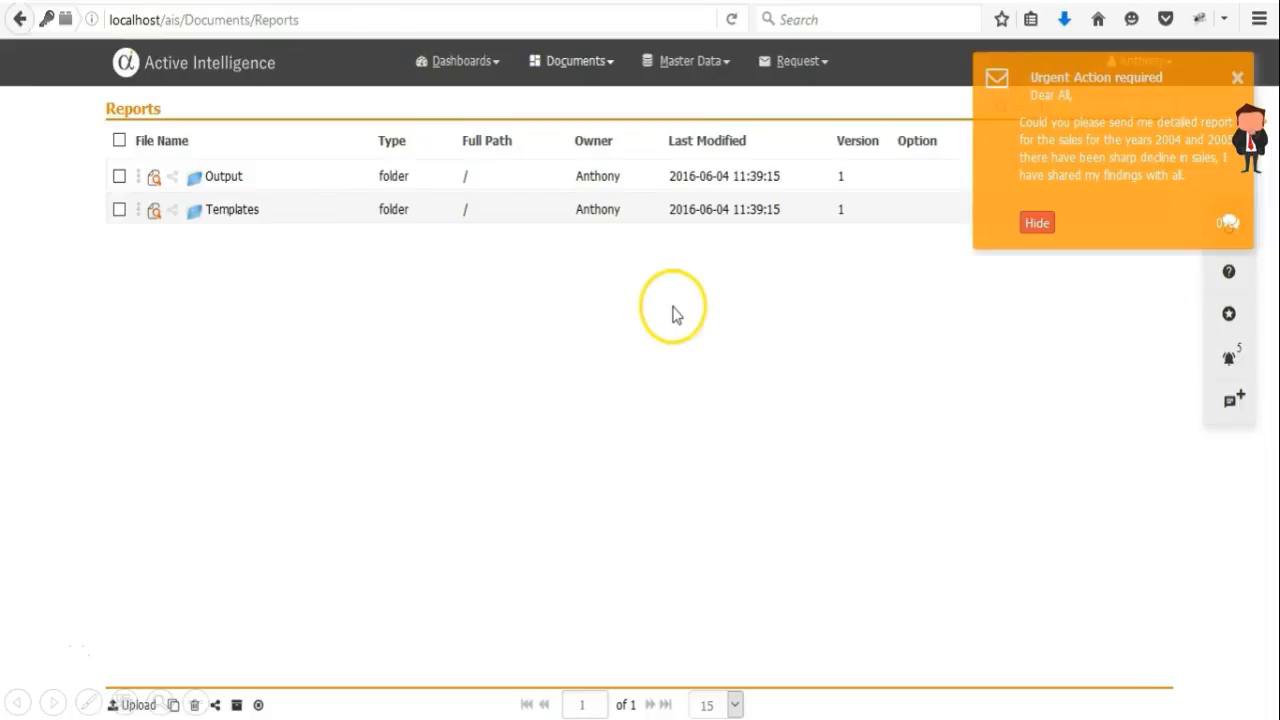
click(270, 209)
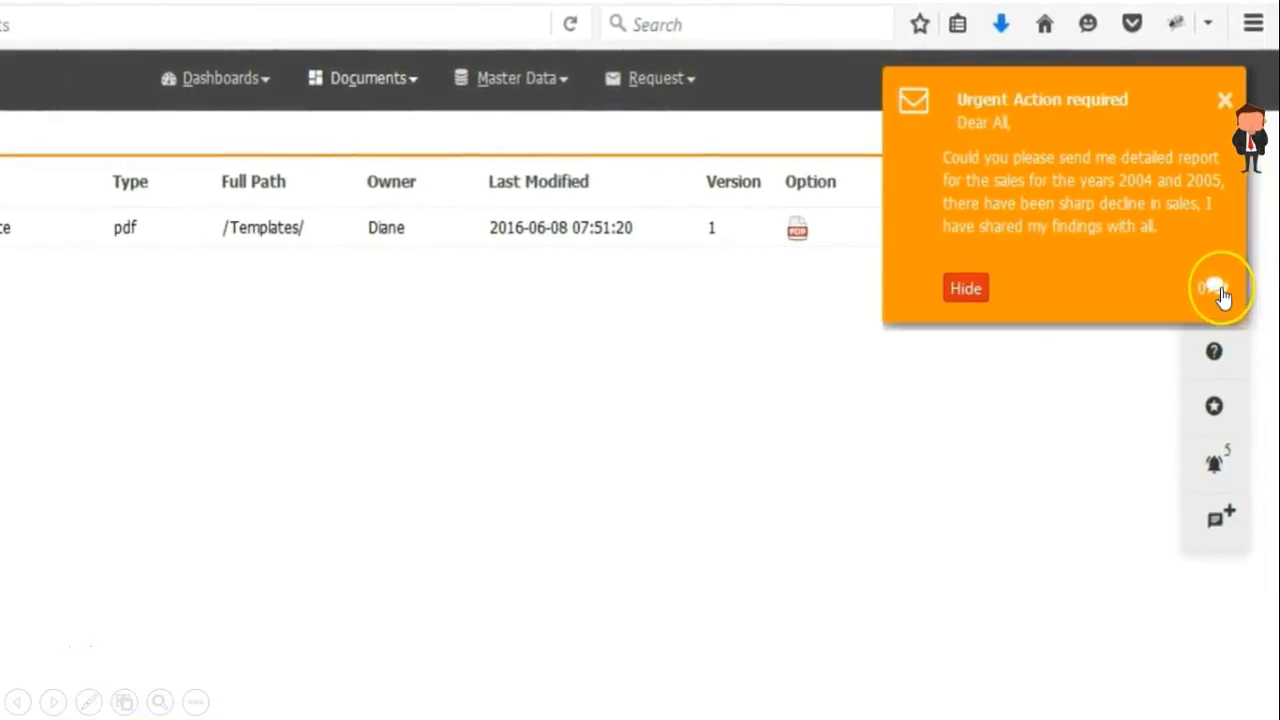
click(1220, 290)
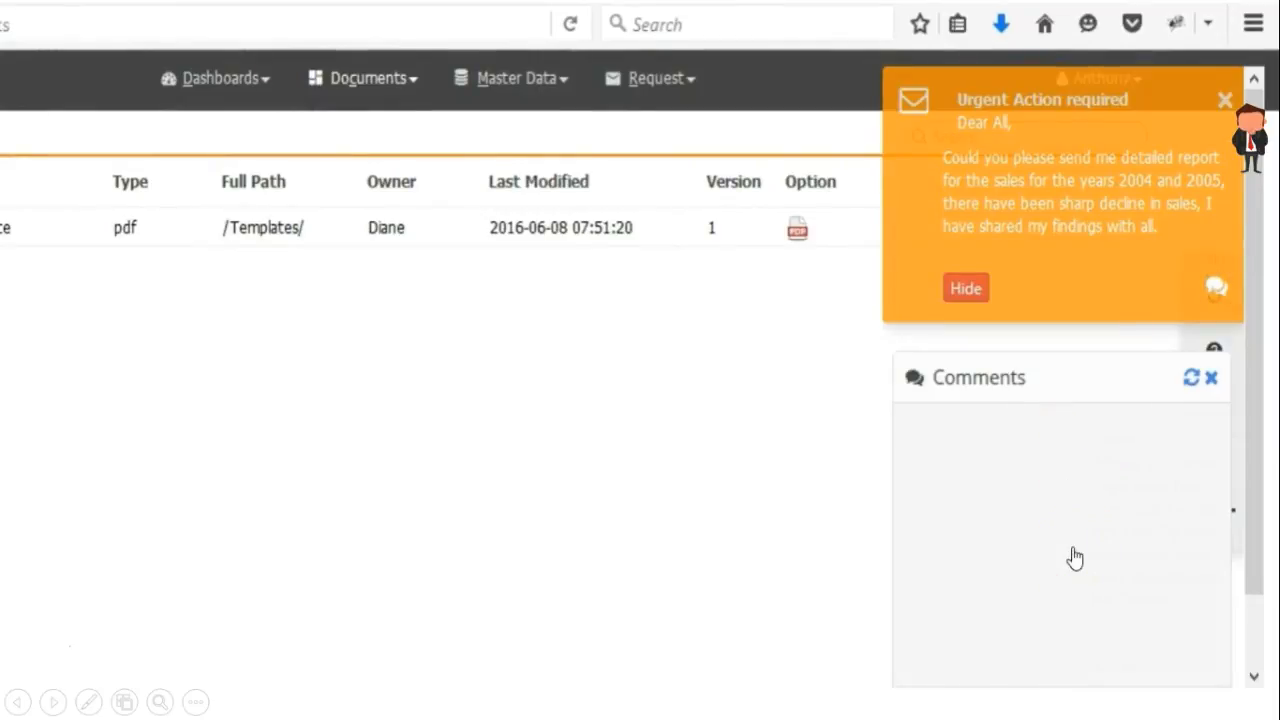
scroll(1257, 609, down, 2)
click(1123, 640)
text(Hi Diane, will send the reports by eod)
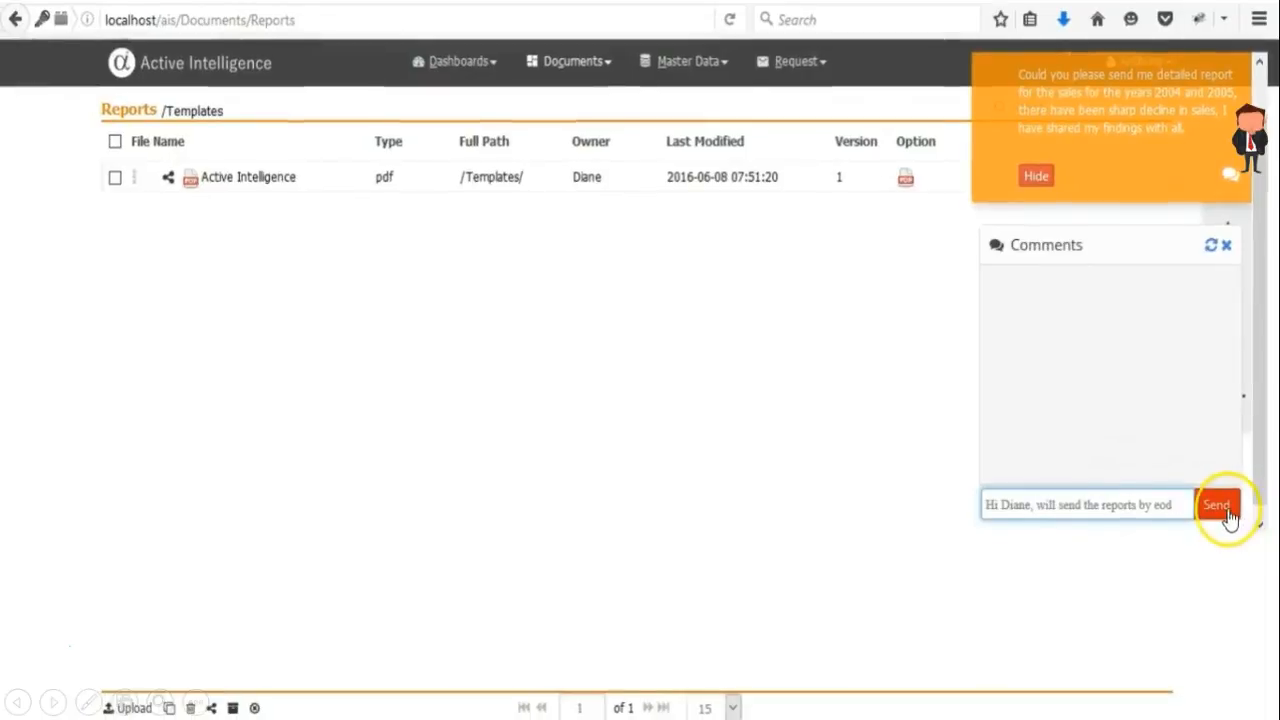
click(1217, 505)
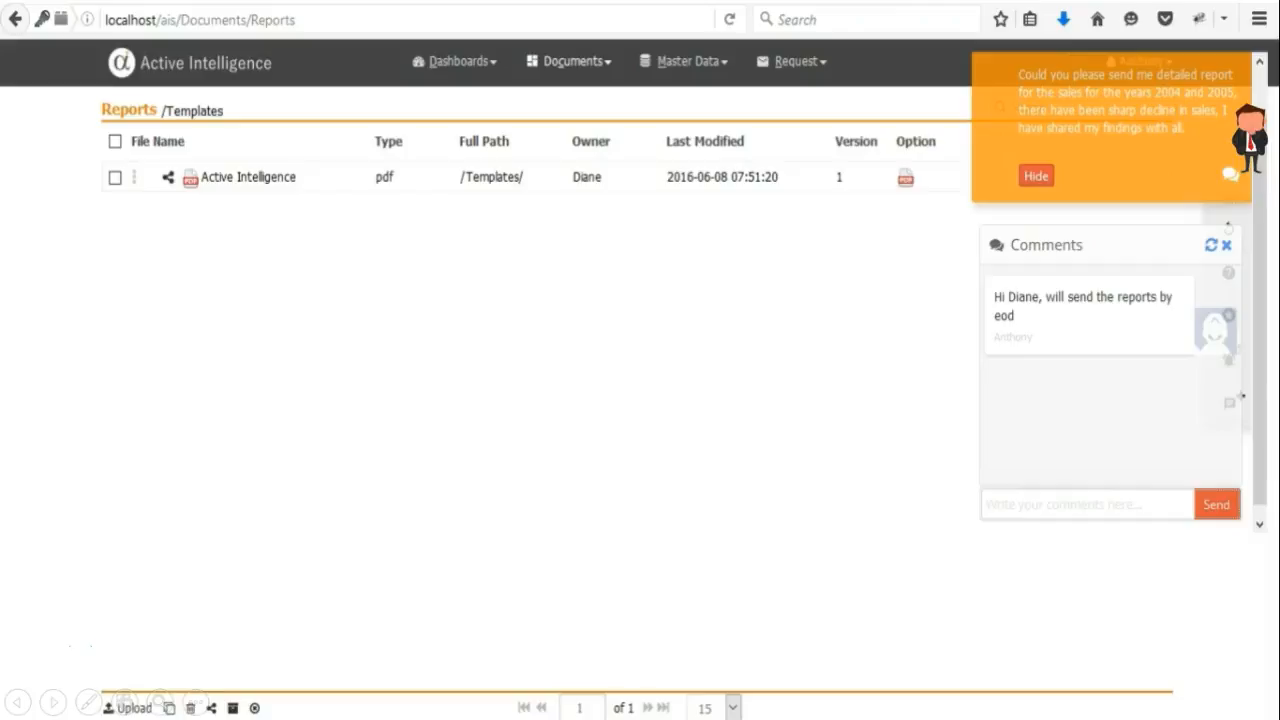
Open the Retail Performance dashboard and filter its charts by the 2005 slice of Percentage Sales By Year.
click(455, 61)
click(601, 129)
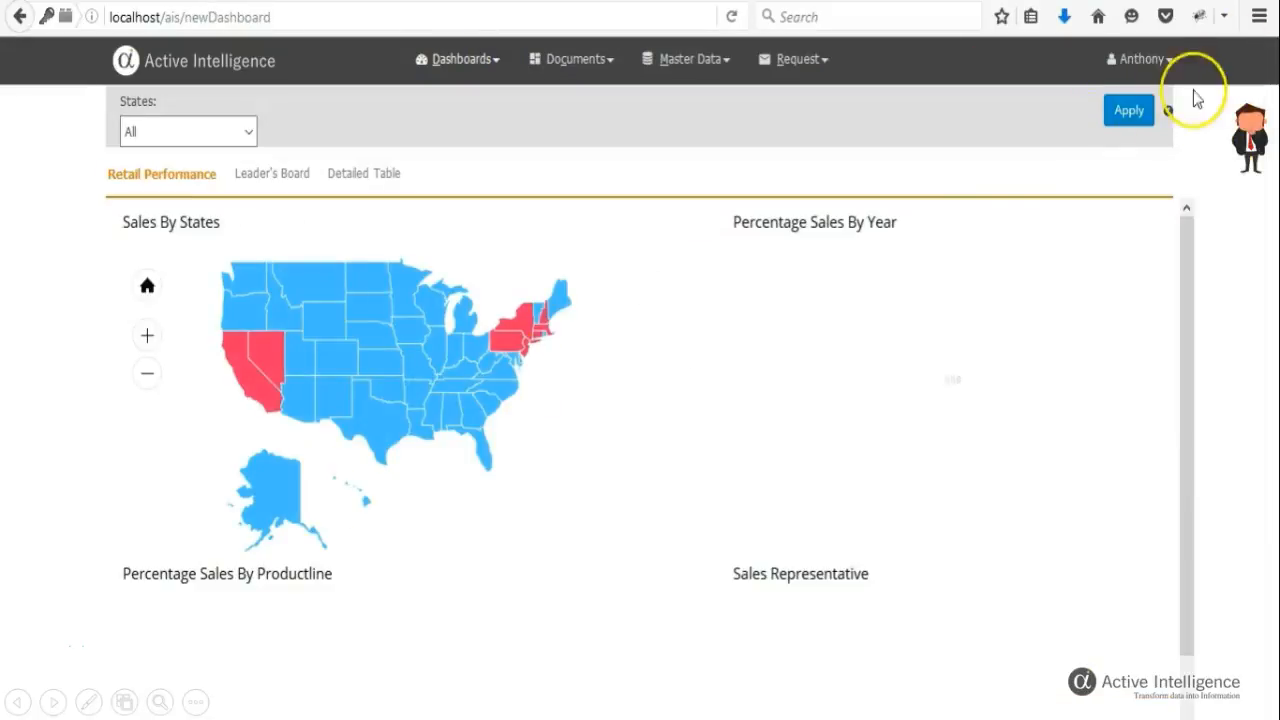
click(1168, 113)
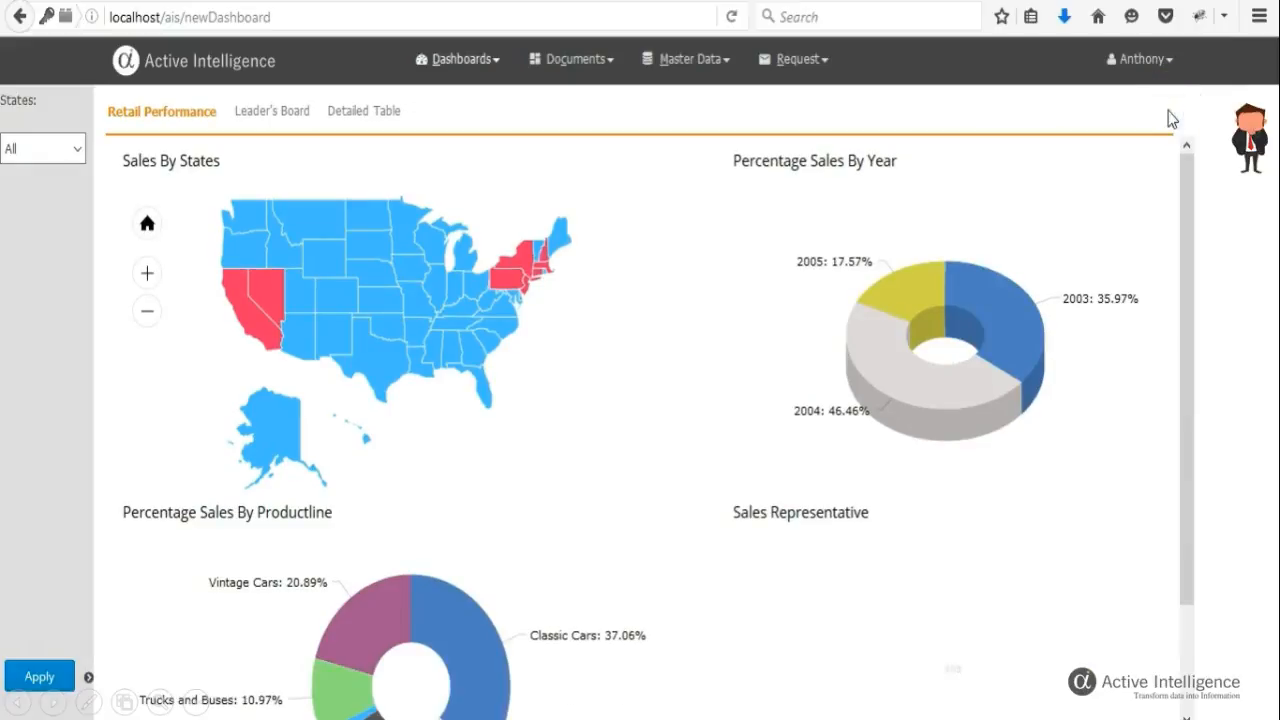
click(905, 294)
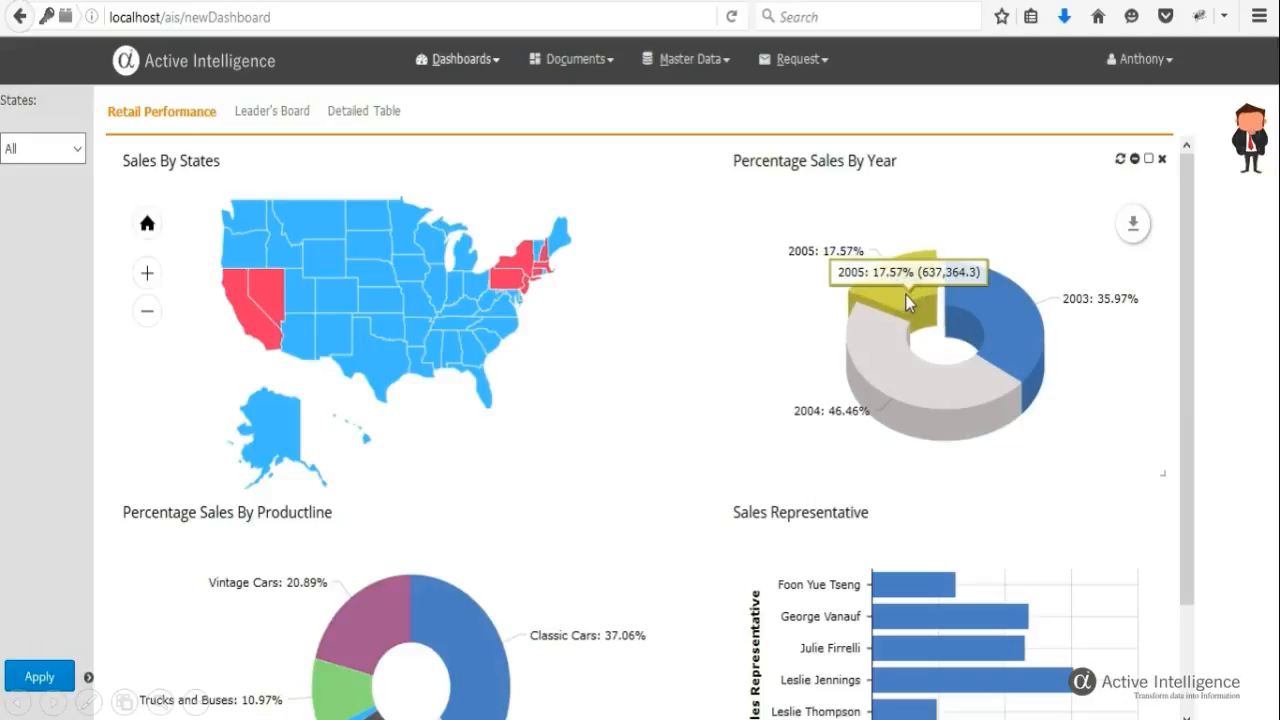
Annotate the Sales By States map by circling the highlighted western and northeastern states.
click(645, 222)
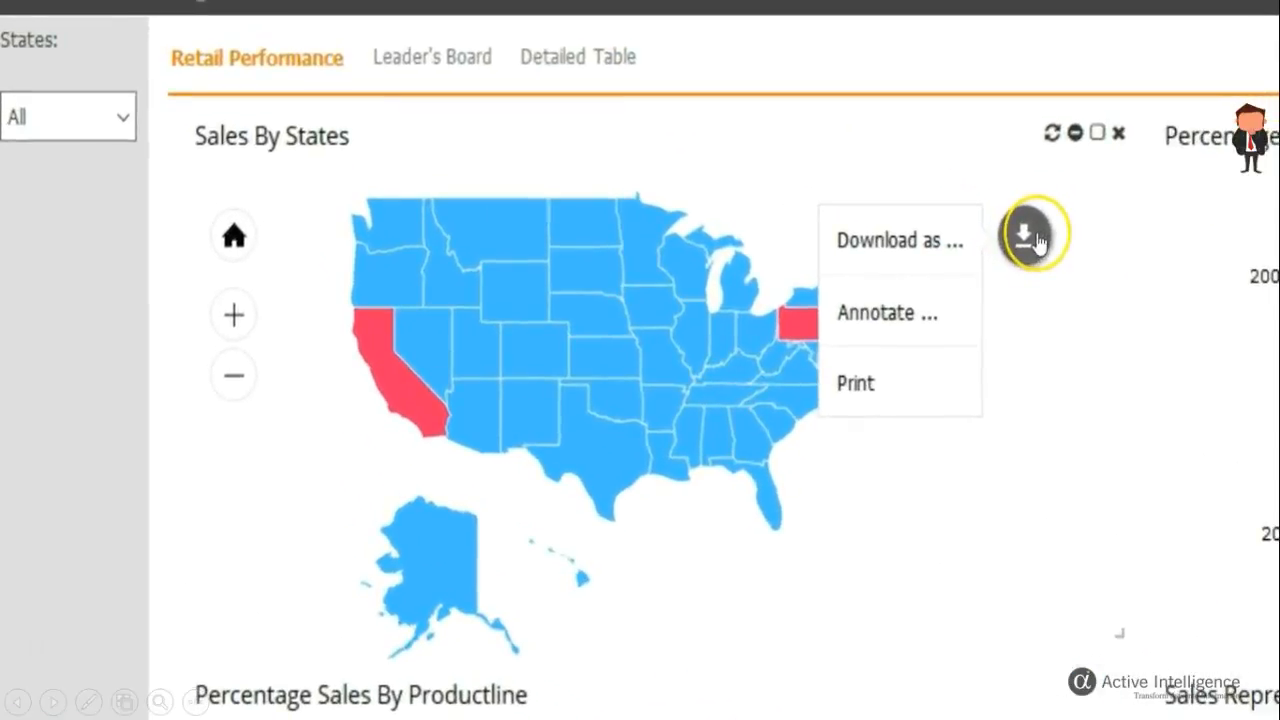
click(900, 306)
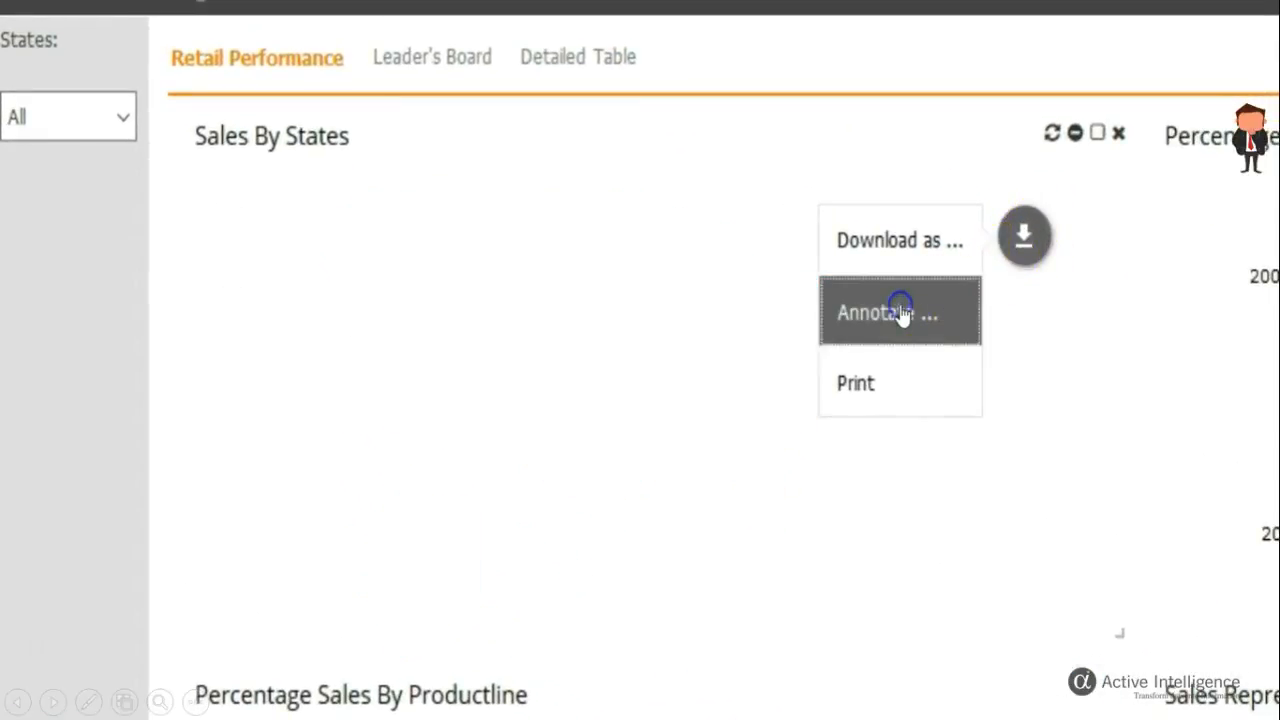
mouse_move(793, 231)
mouse_down()
mouse_move(785, 338)
mouse_move(903, 331)
mouse_move(849, 209)
mouse_move(793, 231)
mouse_up()
mouse_move(353, 299)
mouse_down()
mouse_move(429, 409)
mouse_move(476, 401)
mouse_move(370, 292)
mouse_up()
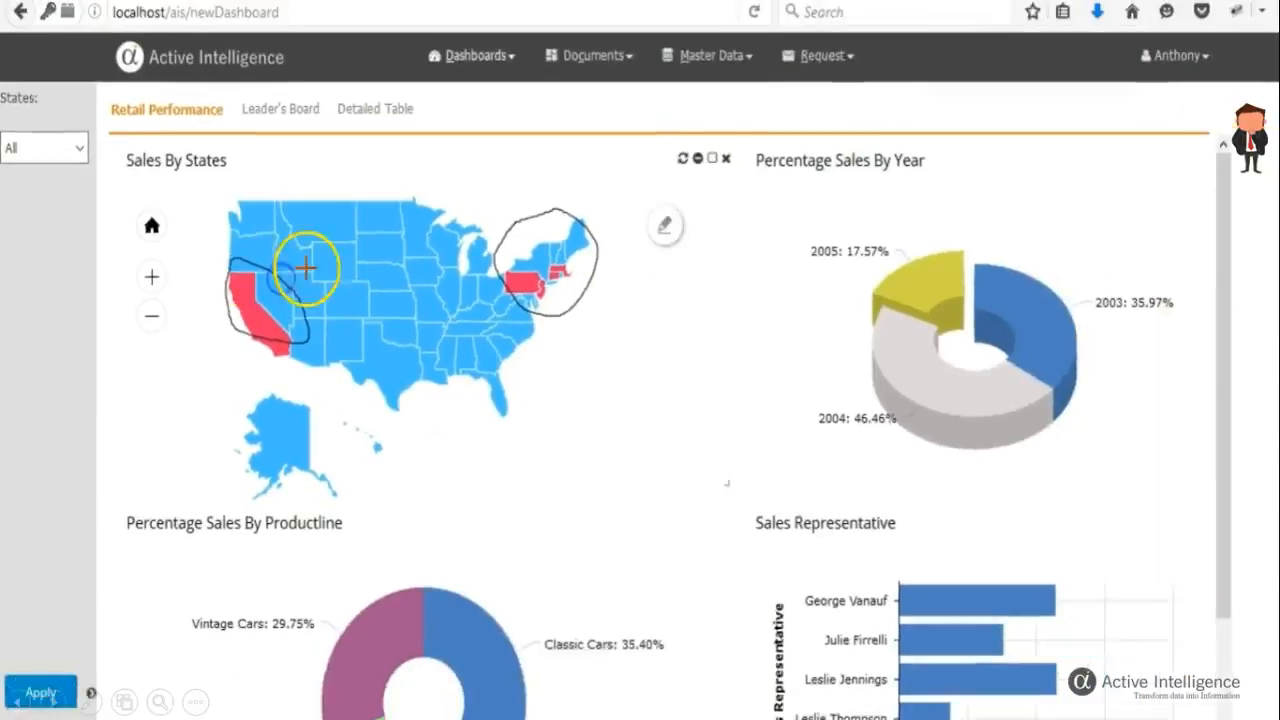
Download the annotated Sales By States map as a PDF.
click(640, 226)
mouse_move(570, 312)
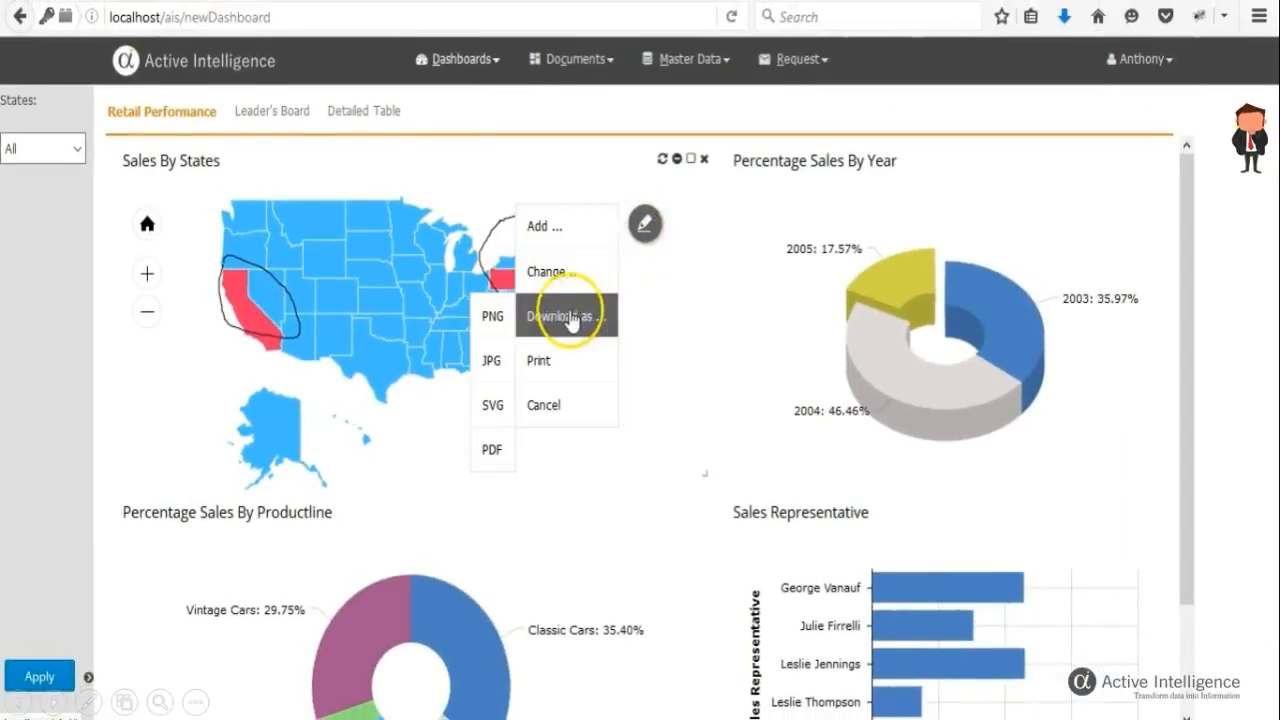
click(492, 318)
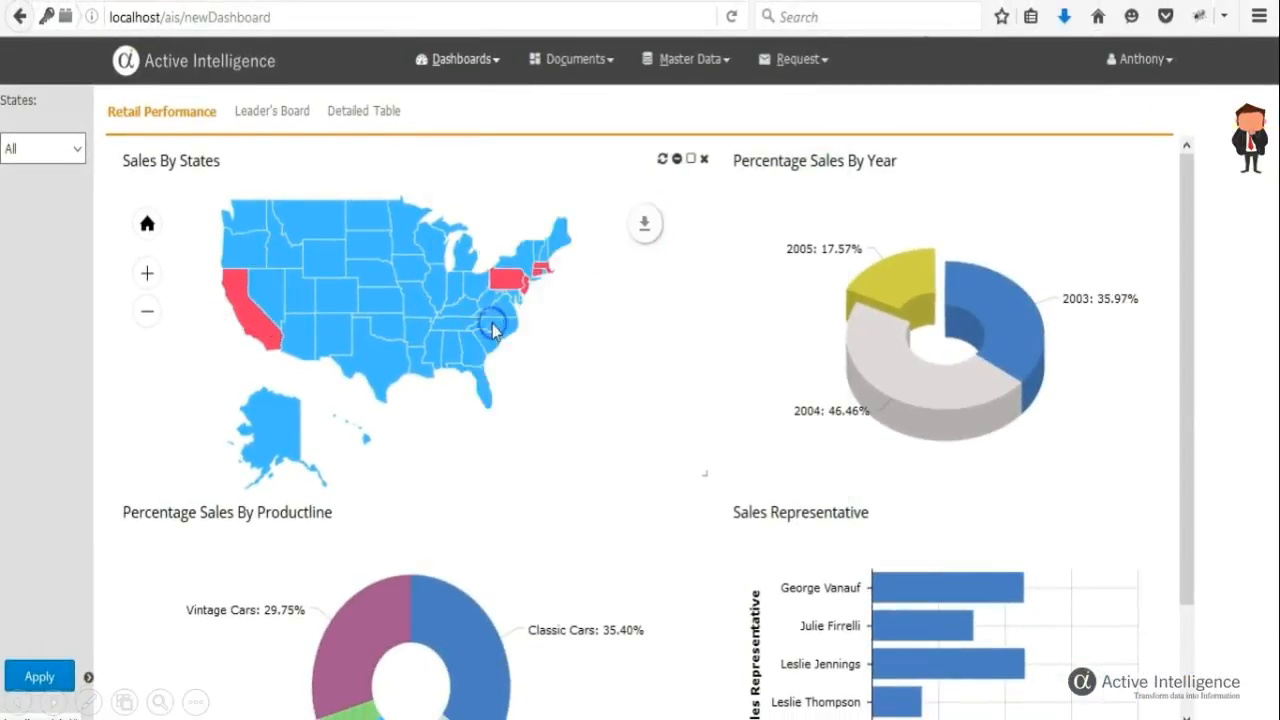
Clear the year filter by toggling slices of the Percentage Sales By Year chart.
click(712, 476)
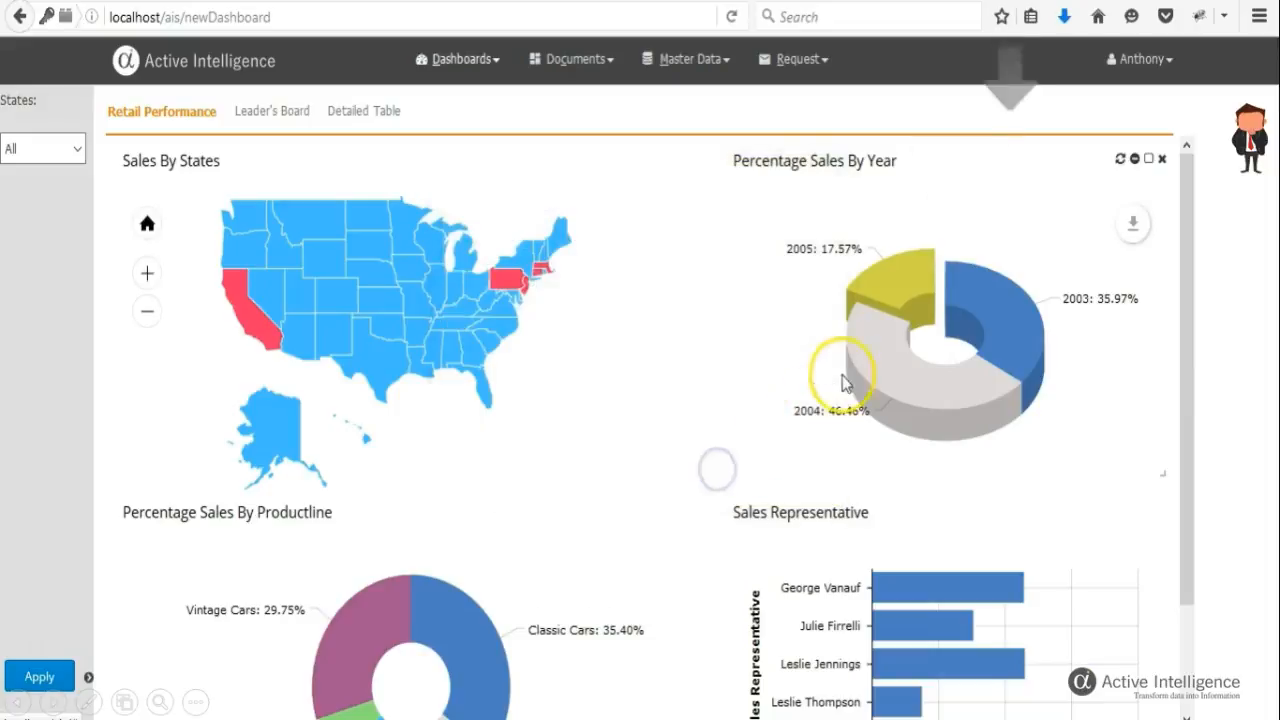
click(877, 350)
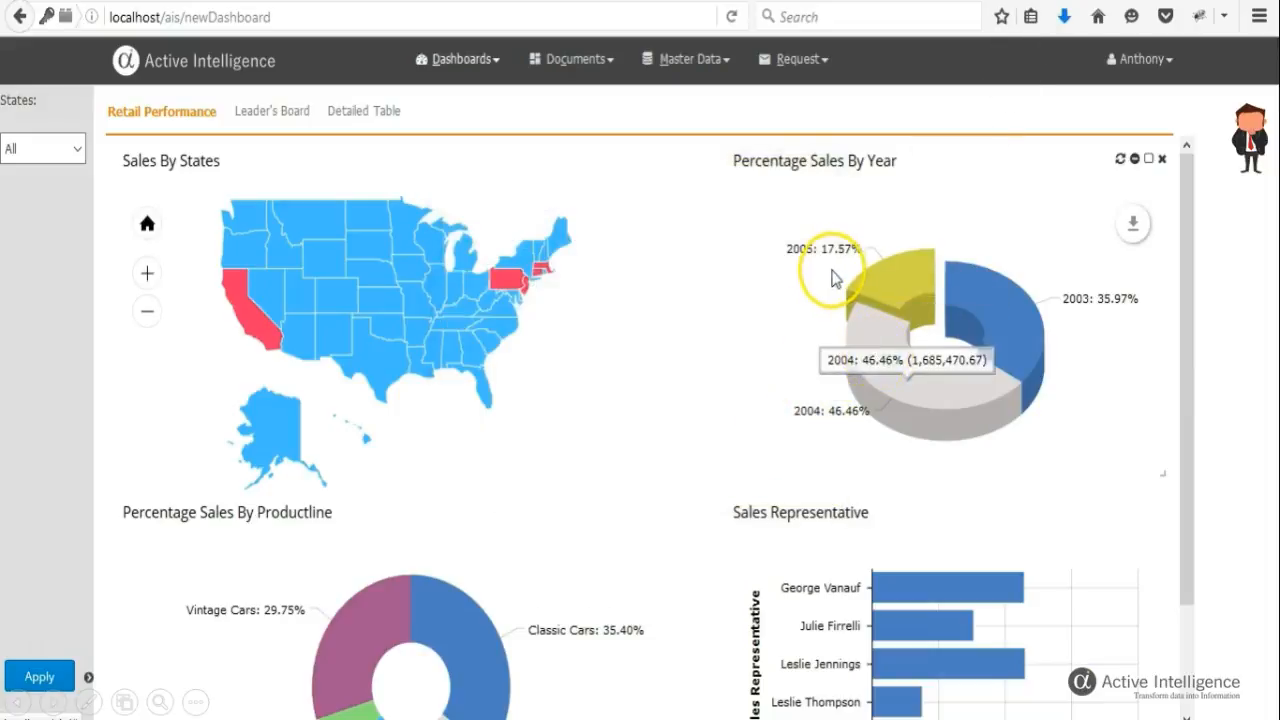
click(874, 350)
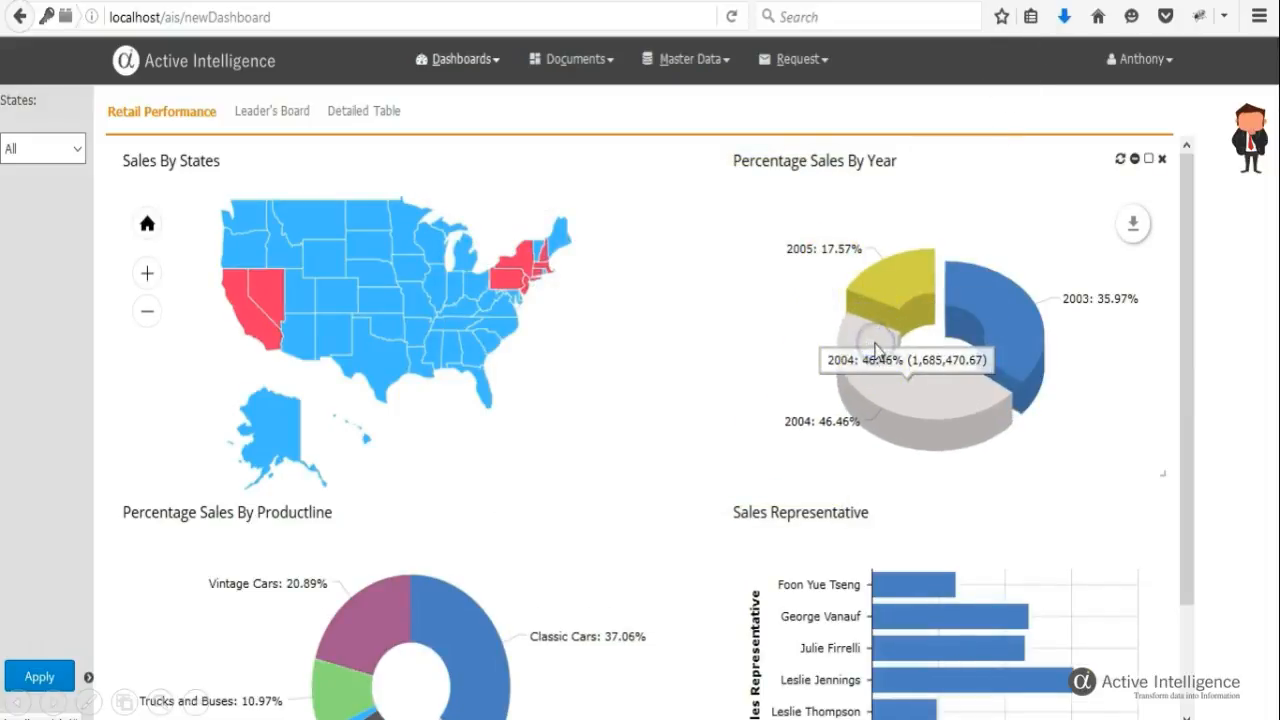
click(900, 290)
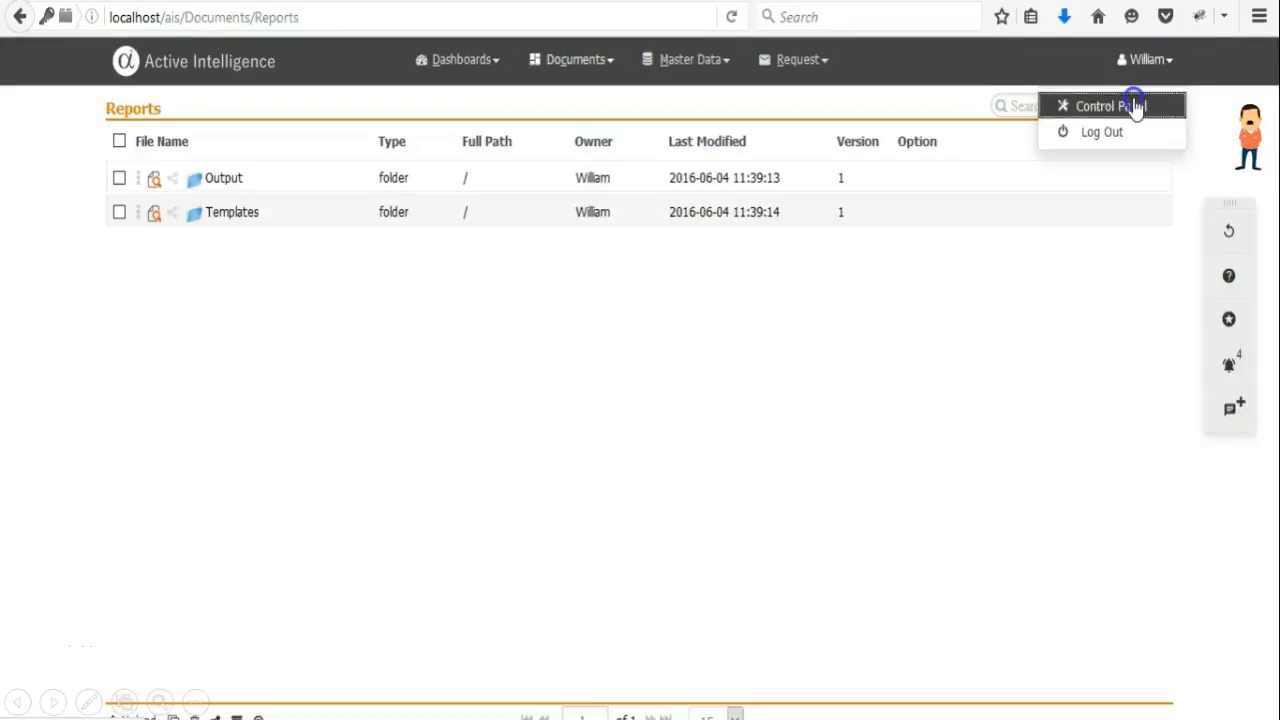
Update the backup user's active period from the Control Panel.
click(1134, 106)
click(997, 453)
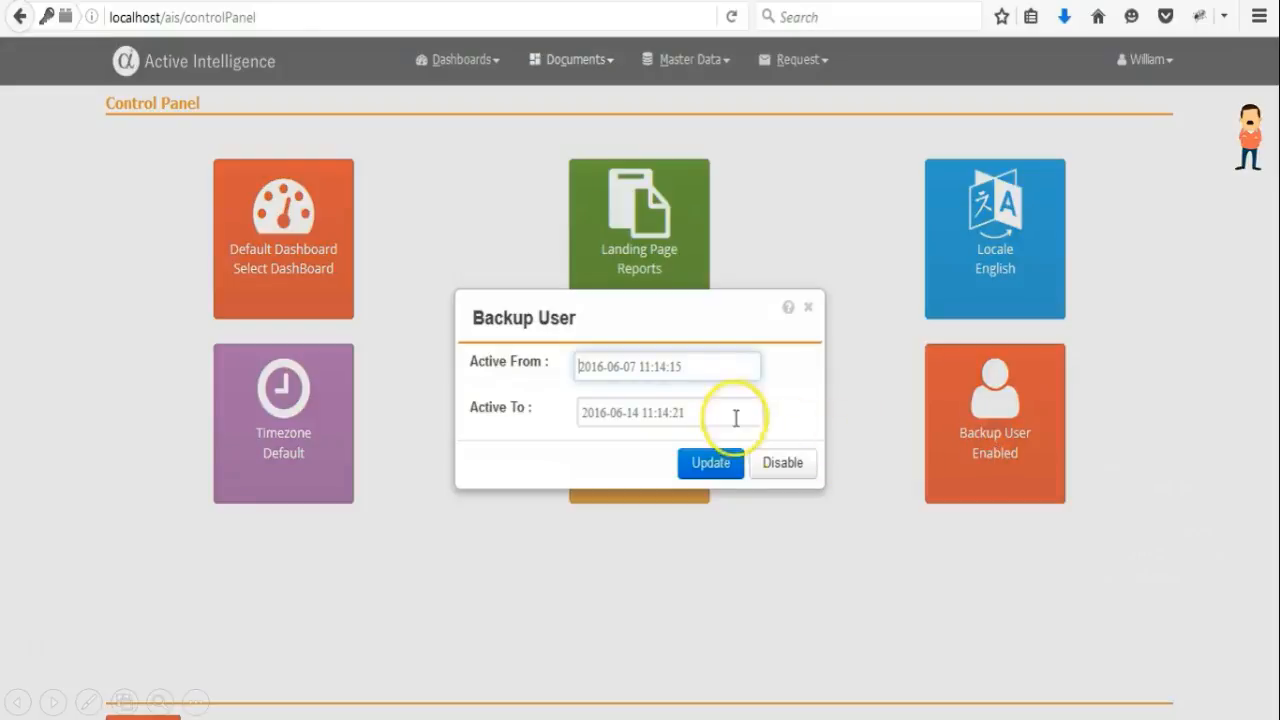
click(731, 474)
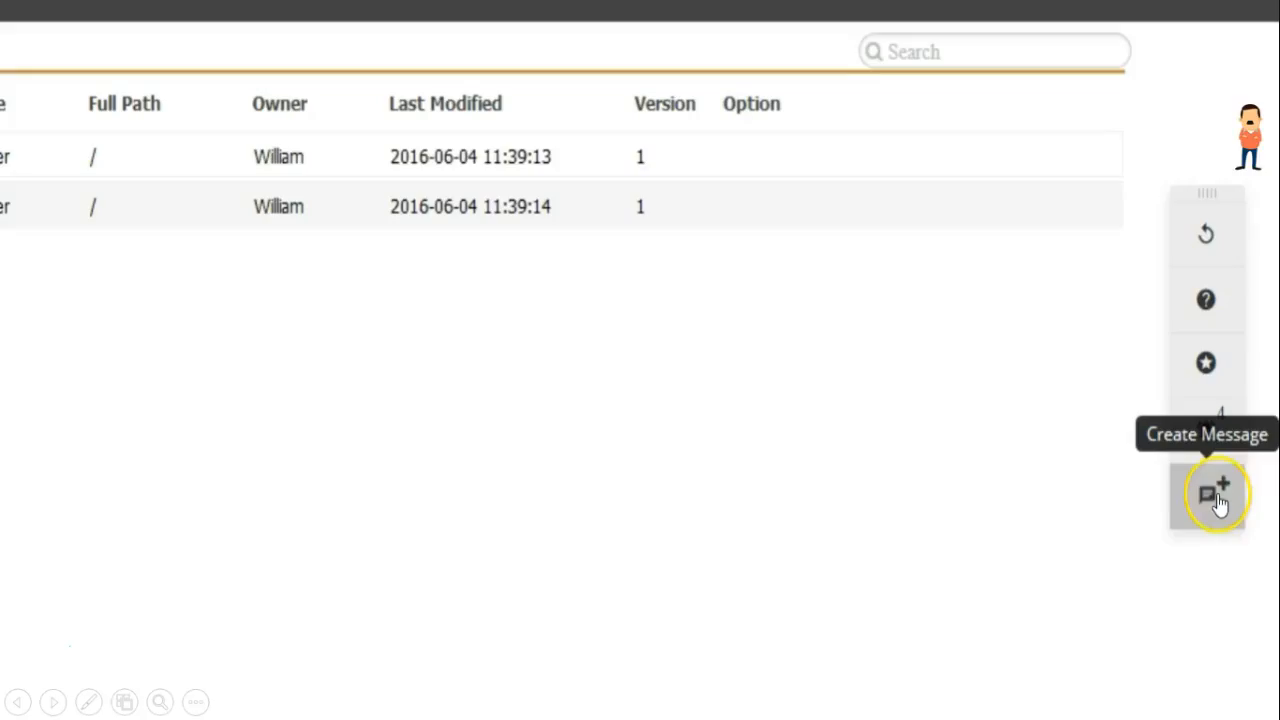
Send a message to Admin with subject Holidays saying the backup user is enabled for a week starting today.
click(1216, 500)
click(295, 214)
text(Holidya)
key(BackSpace)
key(BackSpace)
text(ays)
click(366, 402)
text(Hi Admin, I have enabled back)
text(up user for a week starting today.  Please check for any important request, I shall be able to acce)
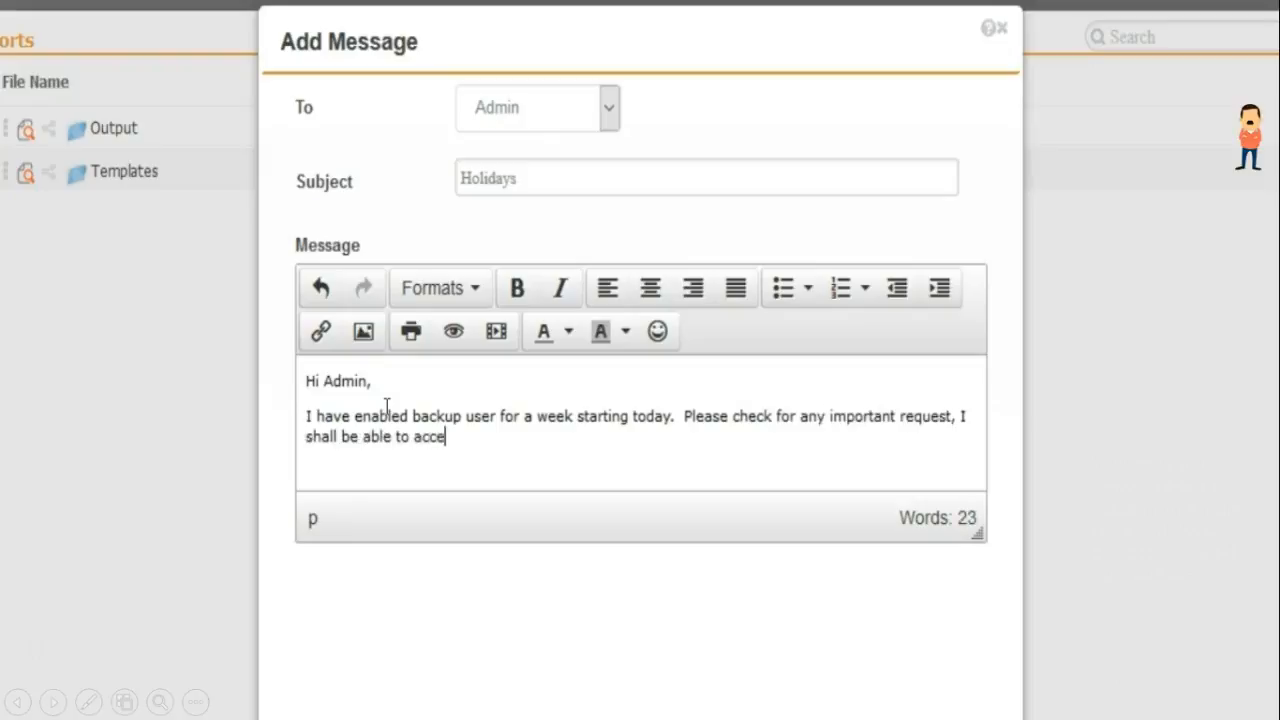
text(ss account using my mobile.)
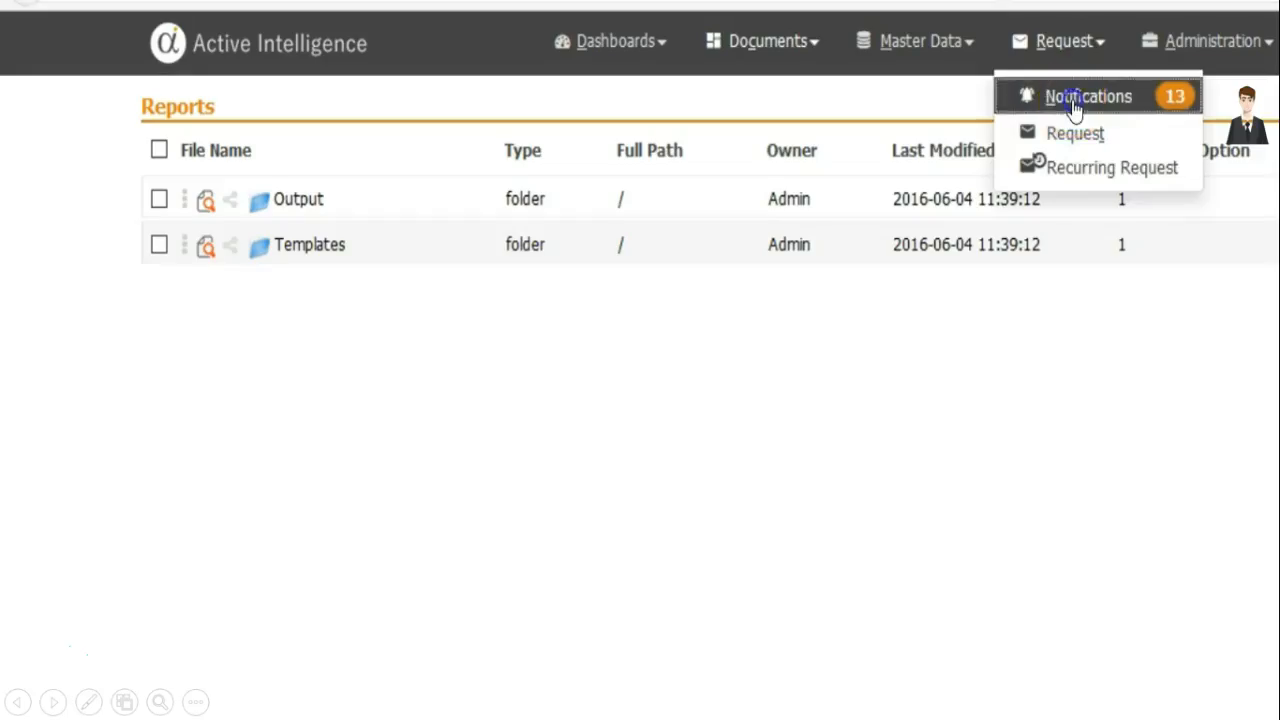
click(1074, 102)
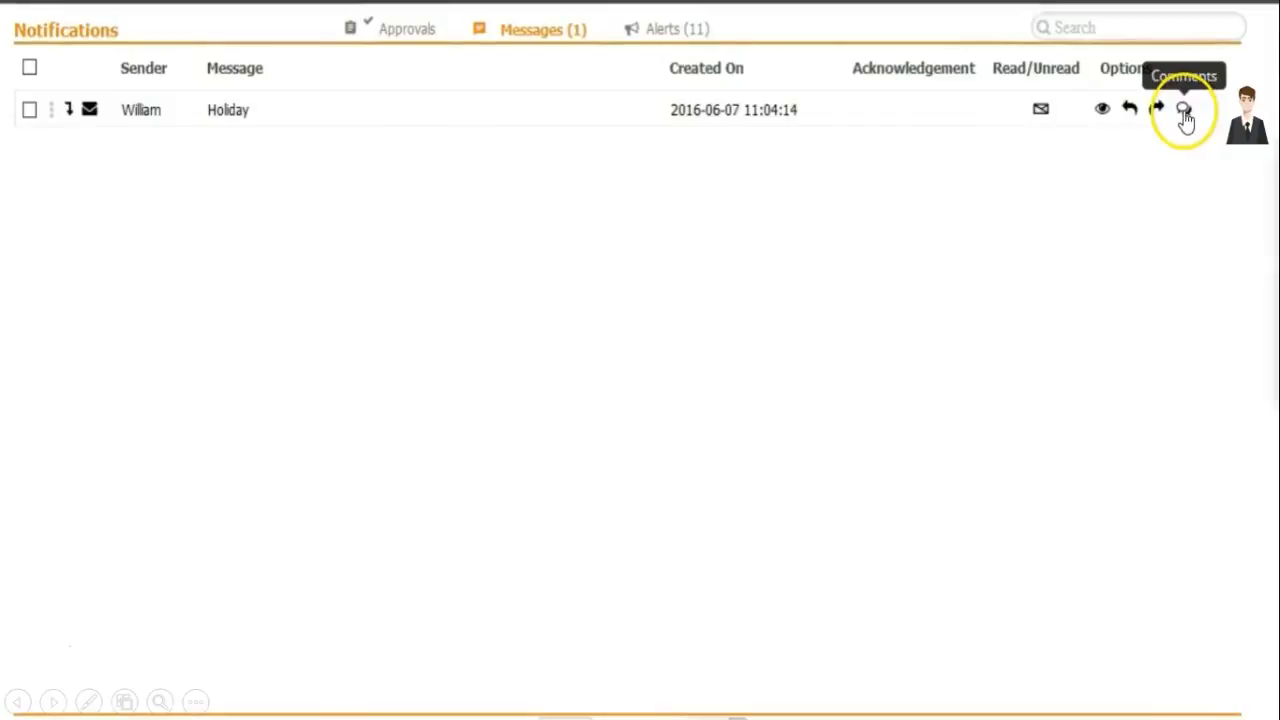
Preview the received Holiday message in Notifications and scroll to its comments.
click(1102, 113)
click(1045, 652)
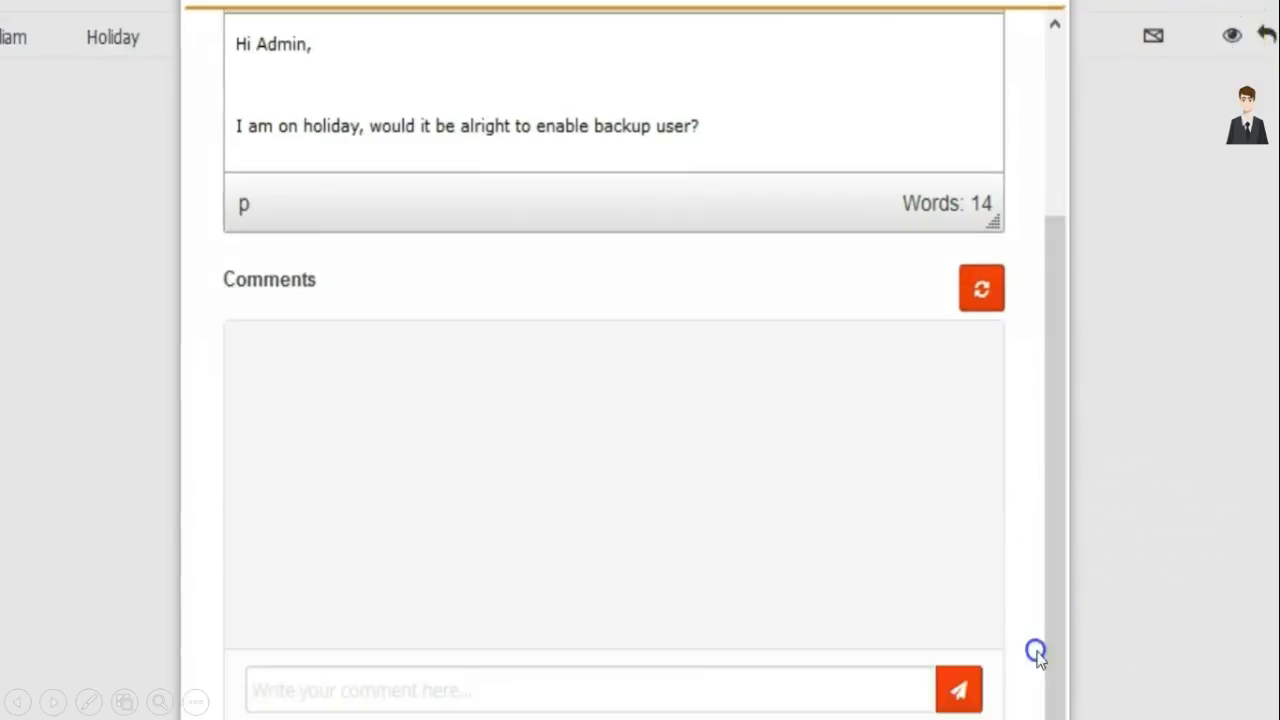
Post the comment "Thanks for informing, will do, enjoy your holidays!" on the Holiday message.
click(739, 691)
text(Thanks for informa)
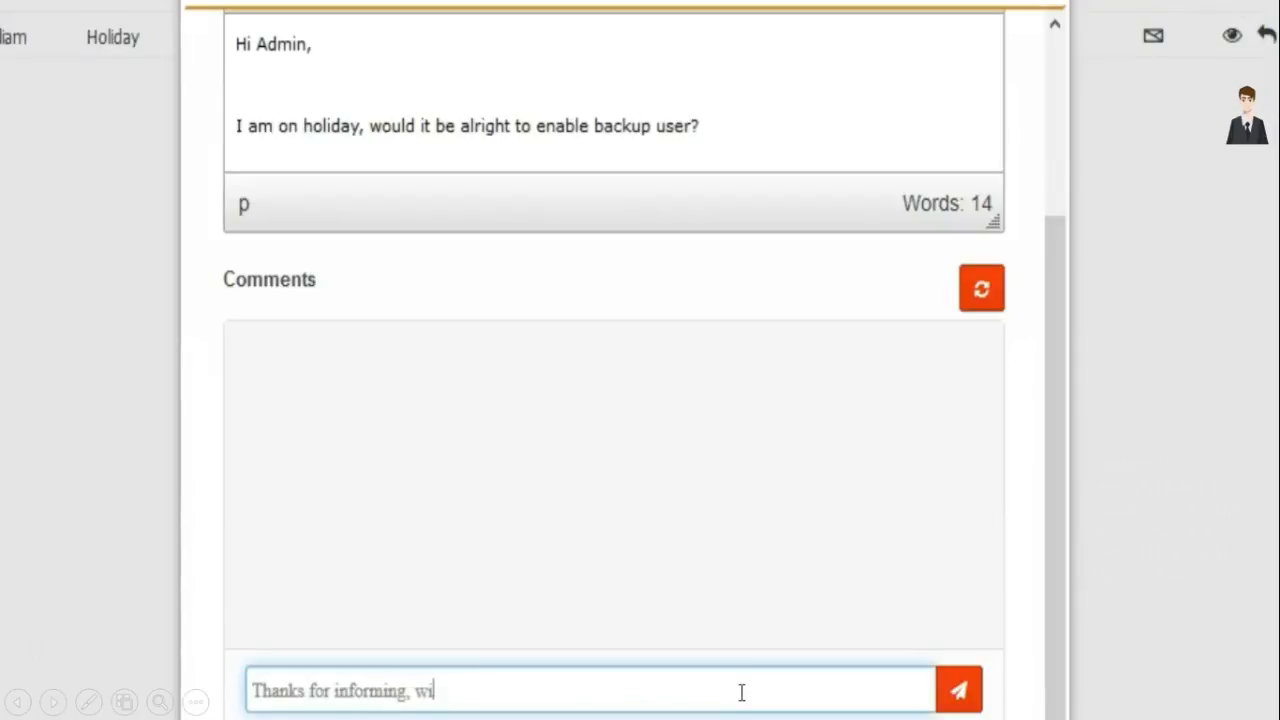
text(ing, will do, enjoy your holidays!)
click(973, 688)
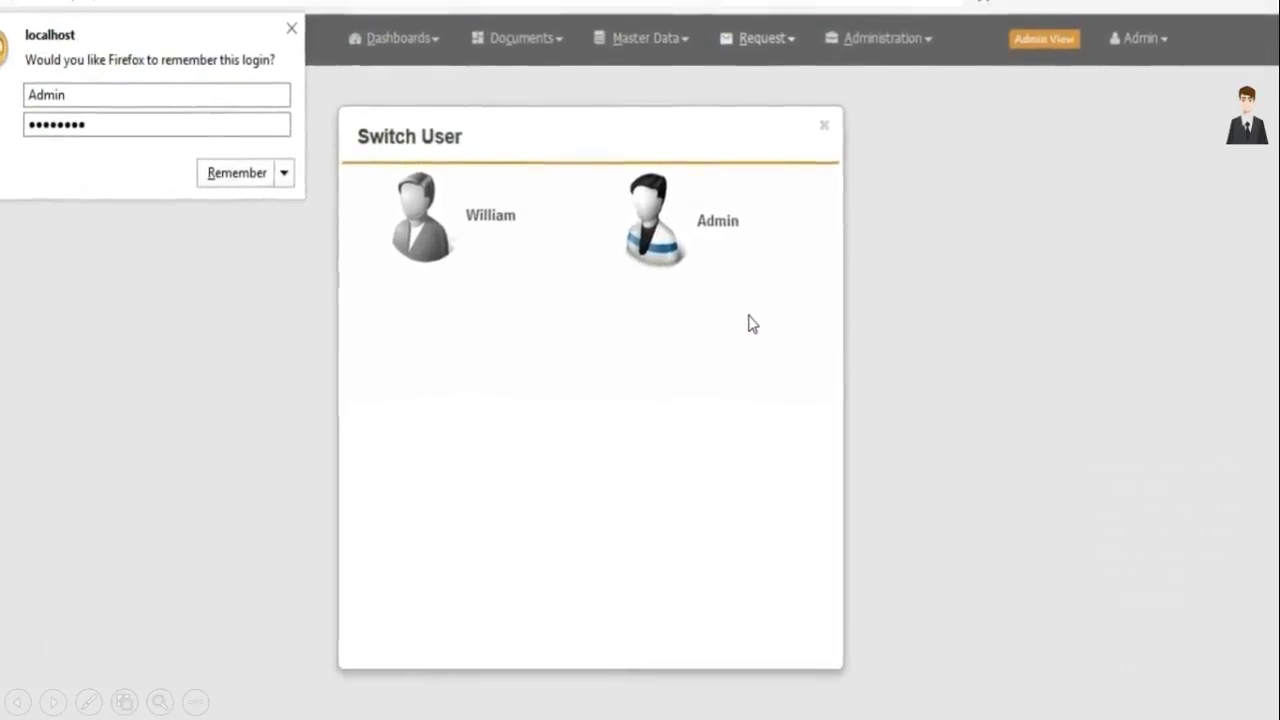
Switch the active user to William through the Switch User dialog.
click(713, 220)
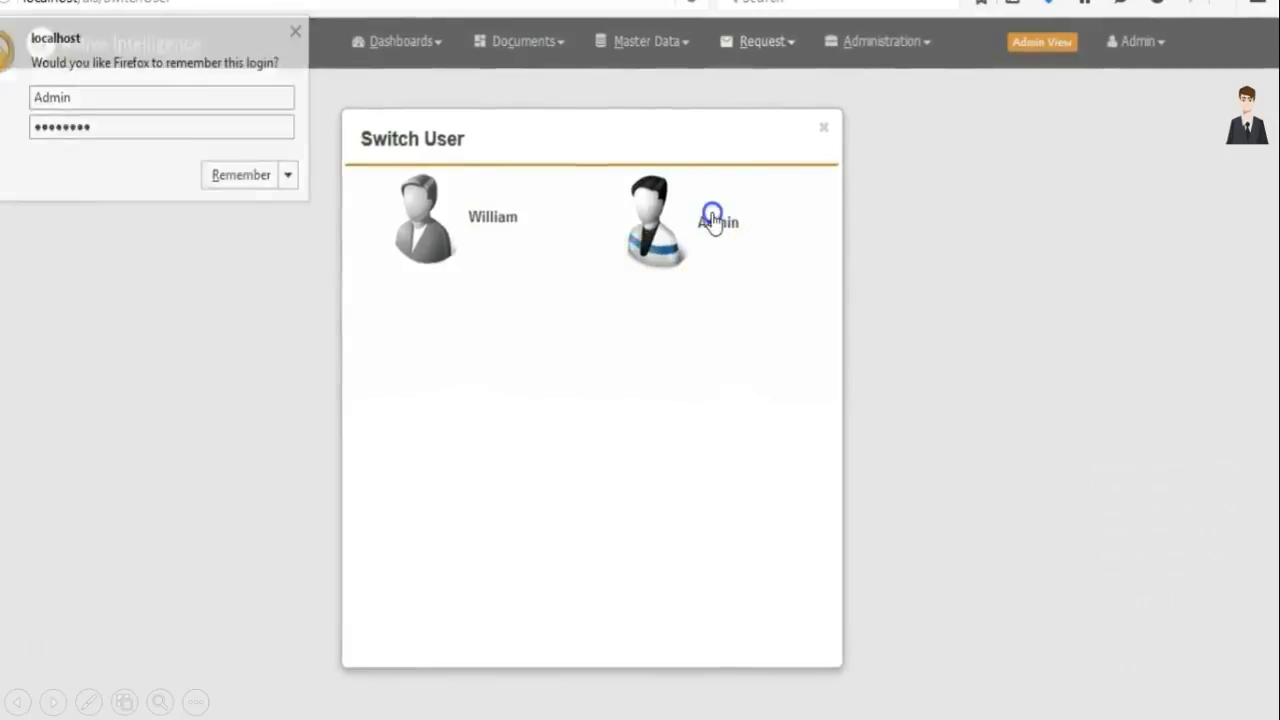
click(823, 127)
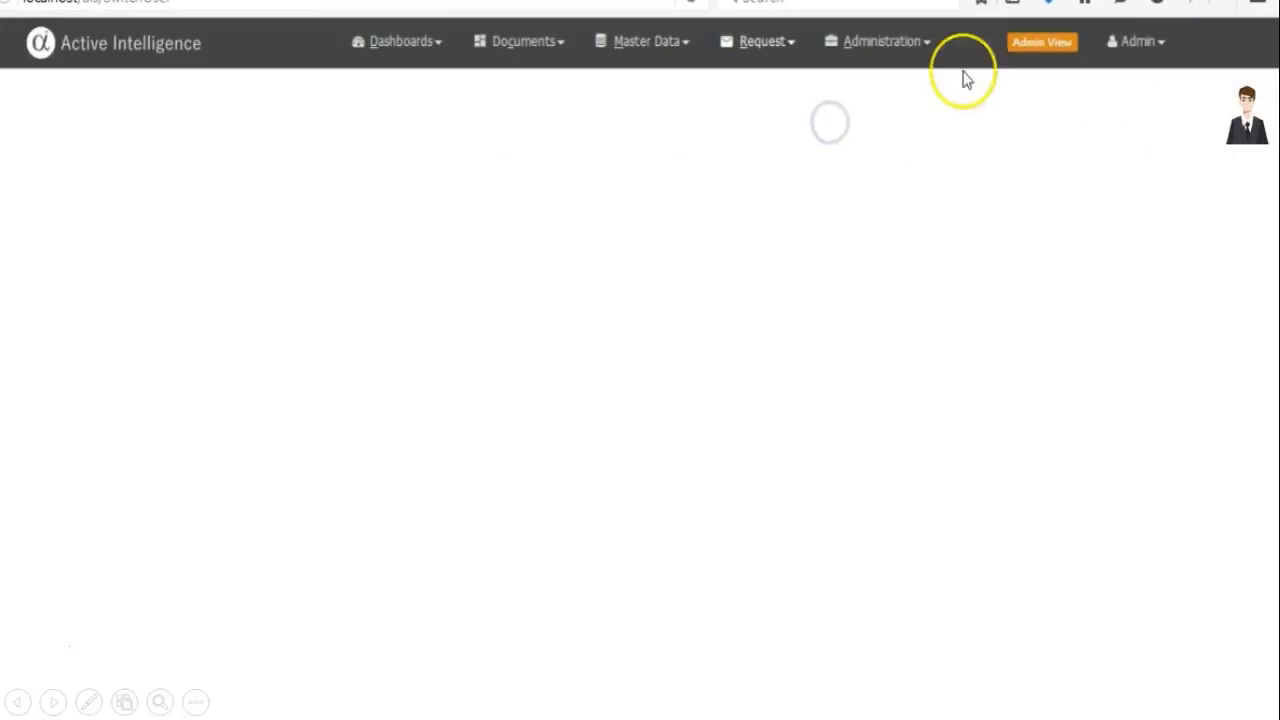
click(1038, 46)
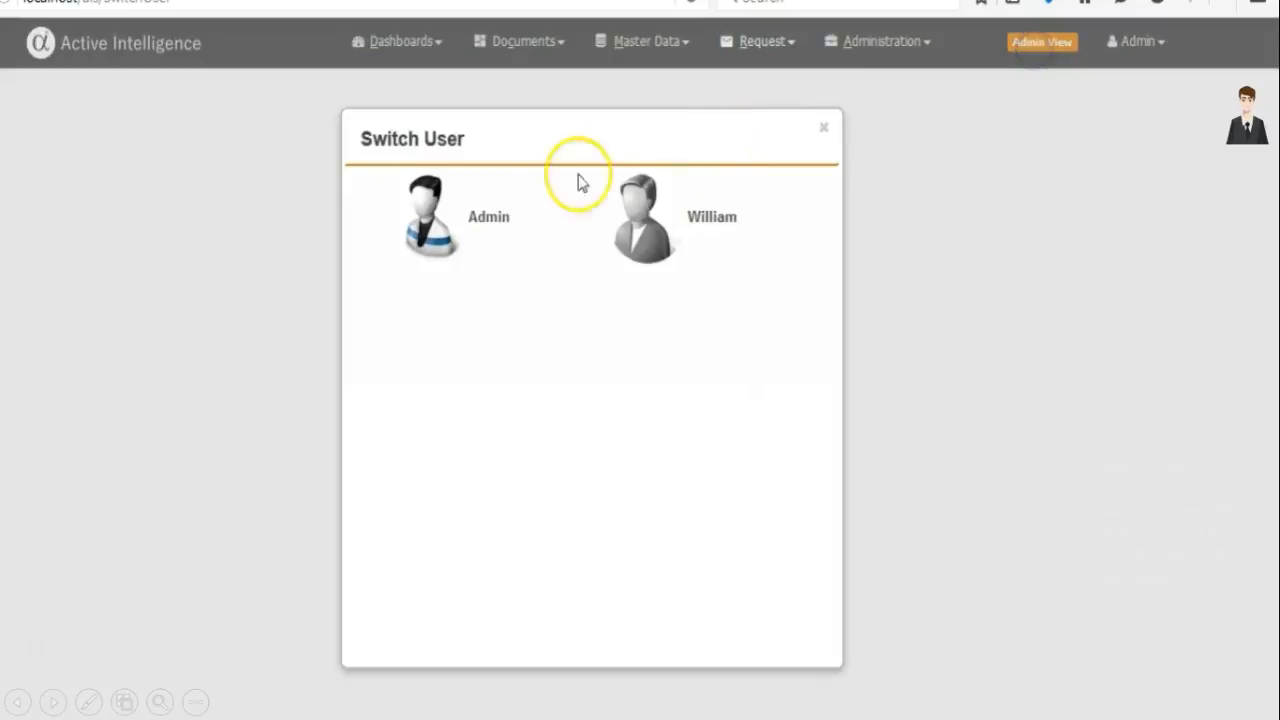
click(642, 220)
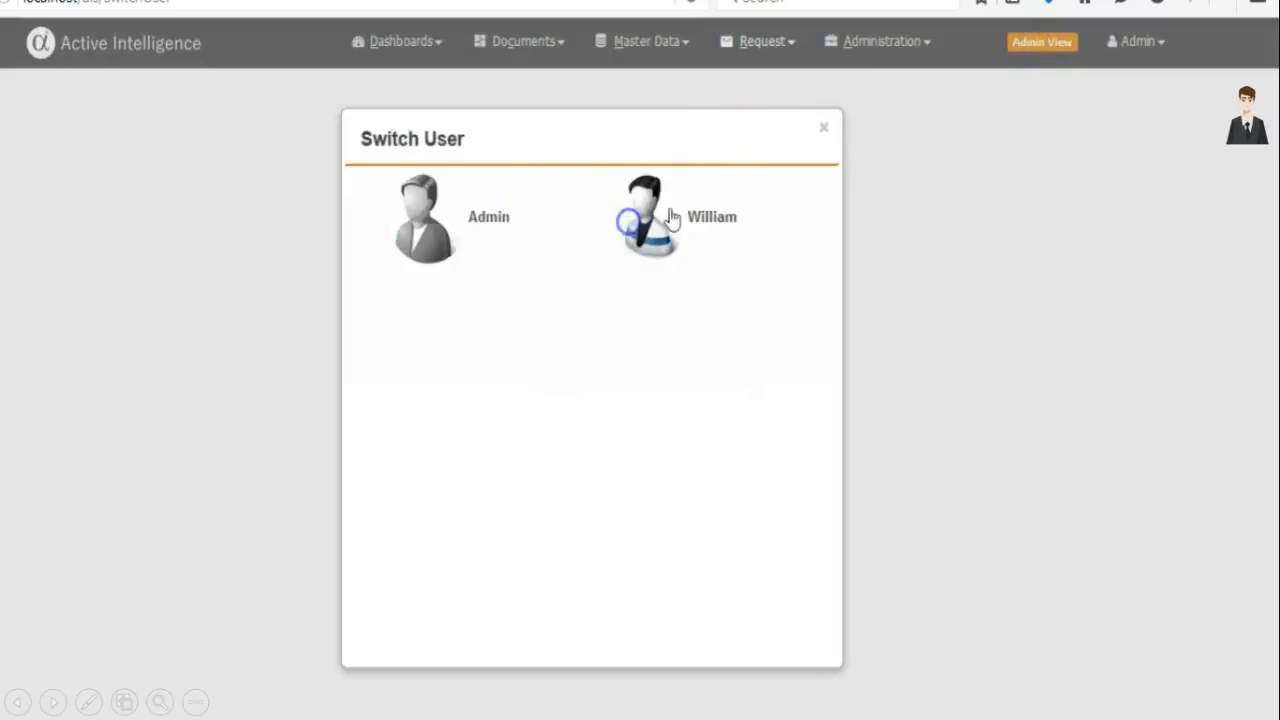
click(821, 131)
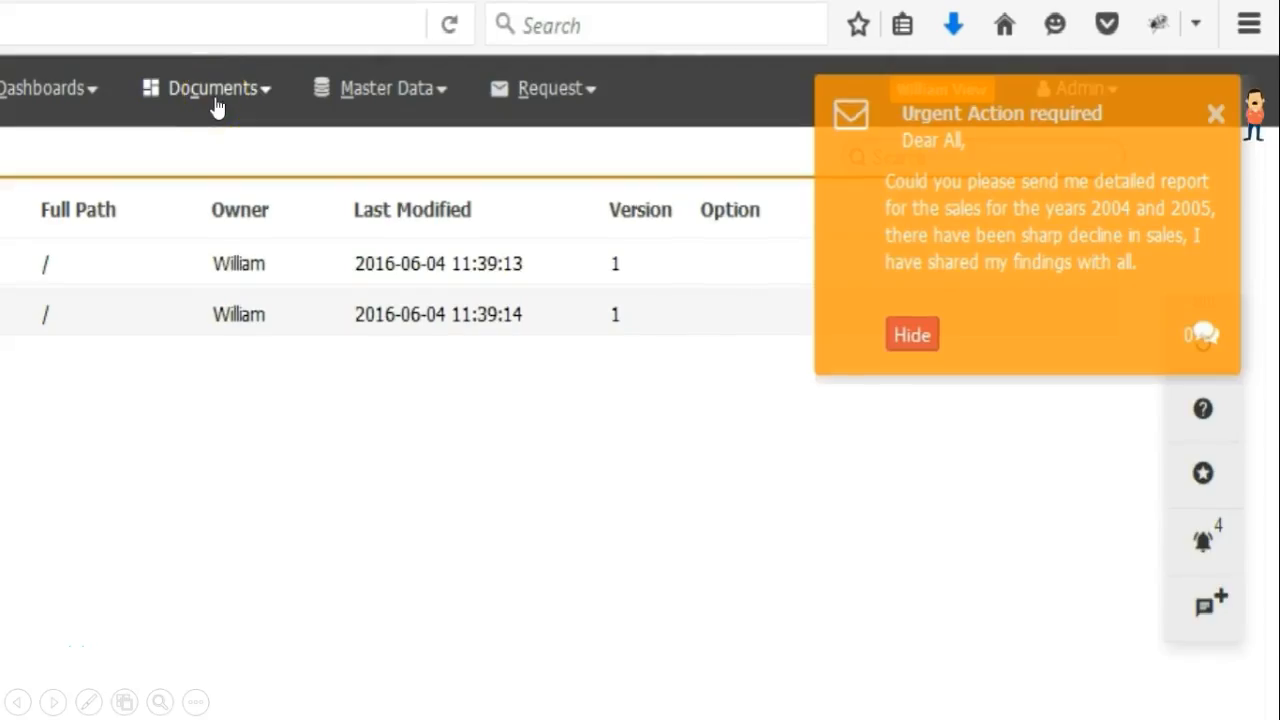
Create a new ad hoc report named "End of the year report." in the Templates folder.
click(217, 104)
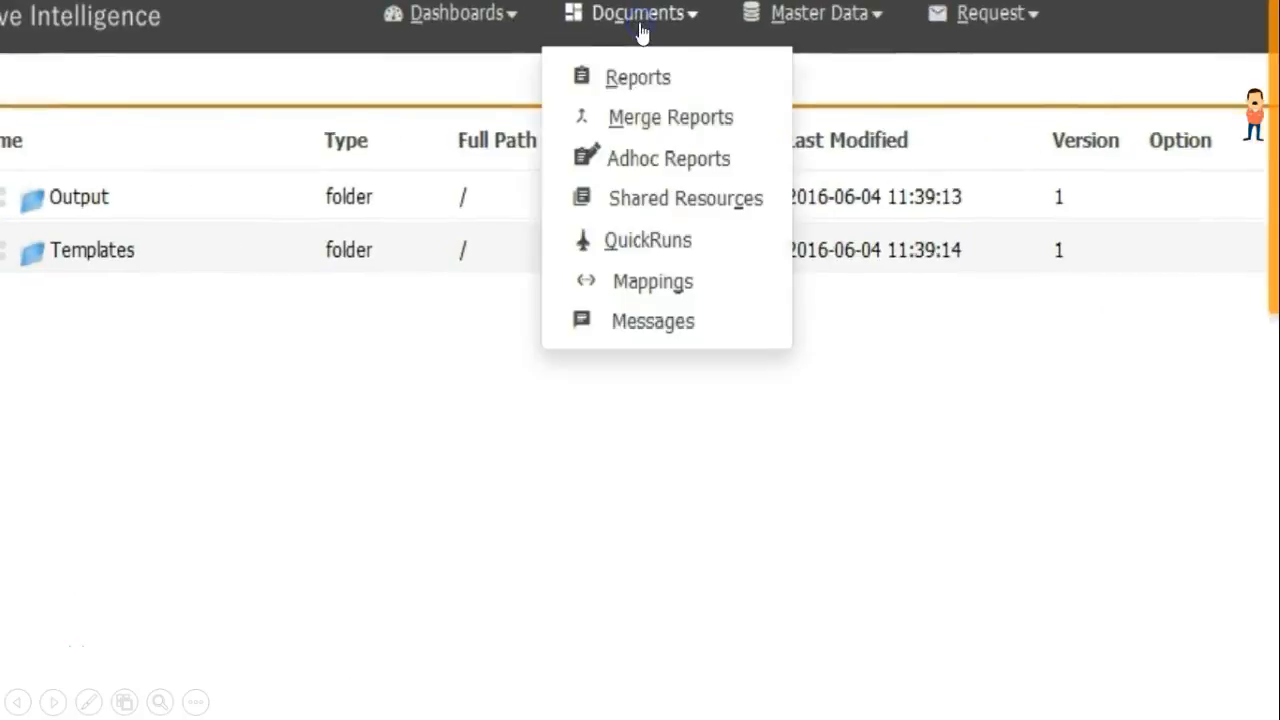
click(650, 158)
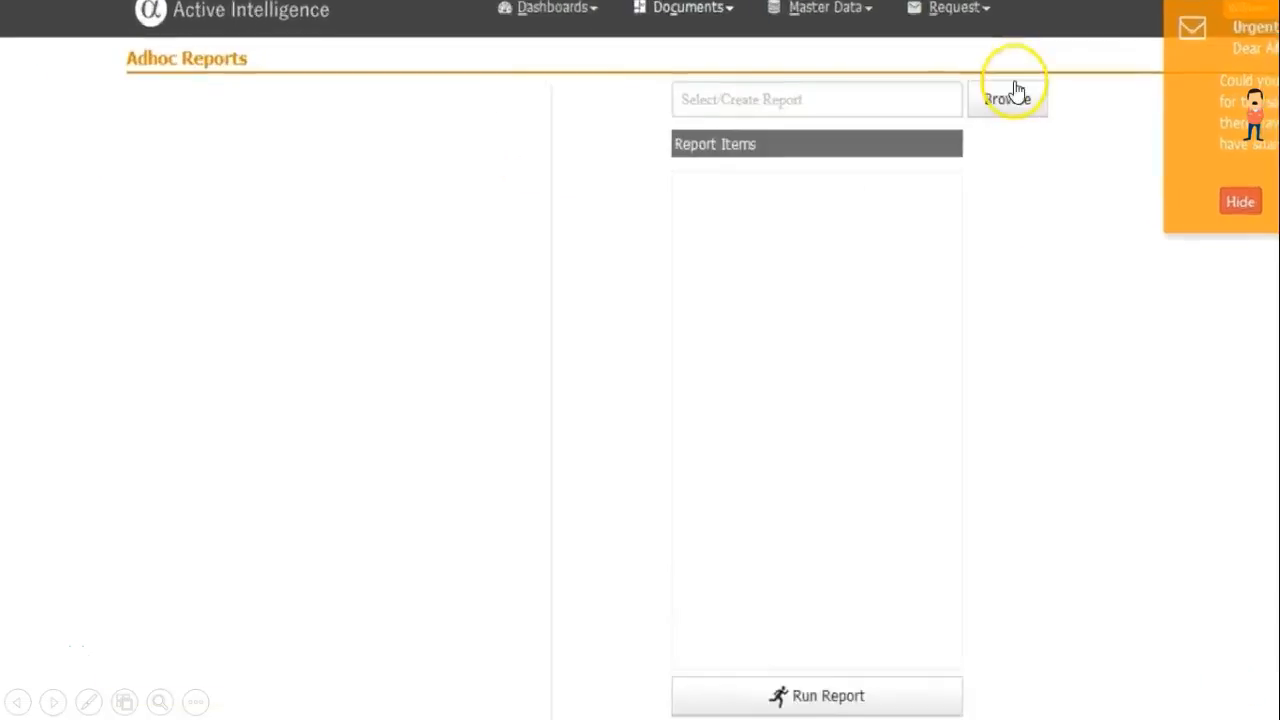
click(855, 136)
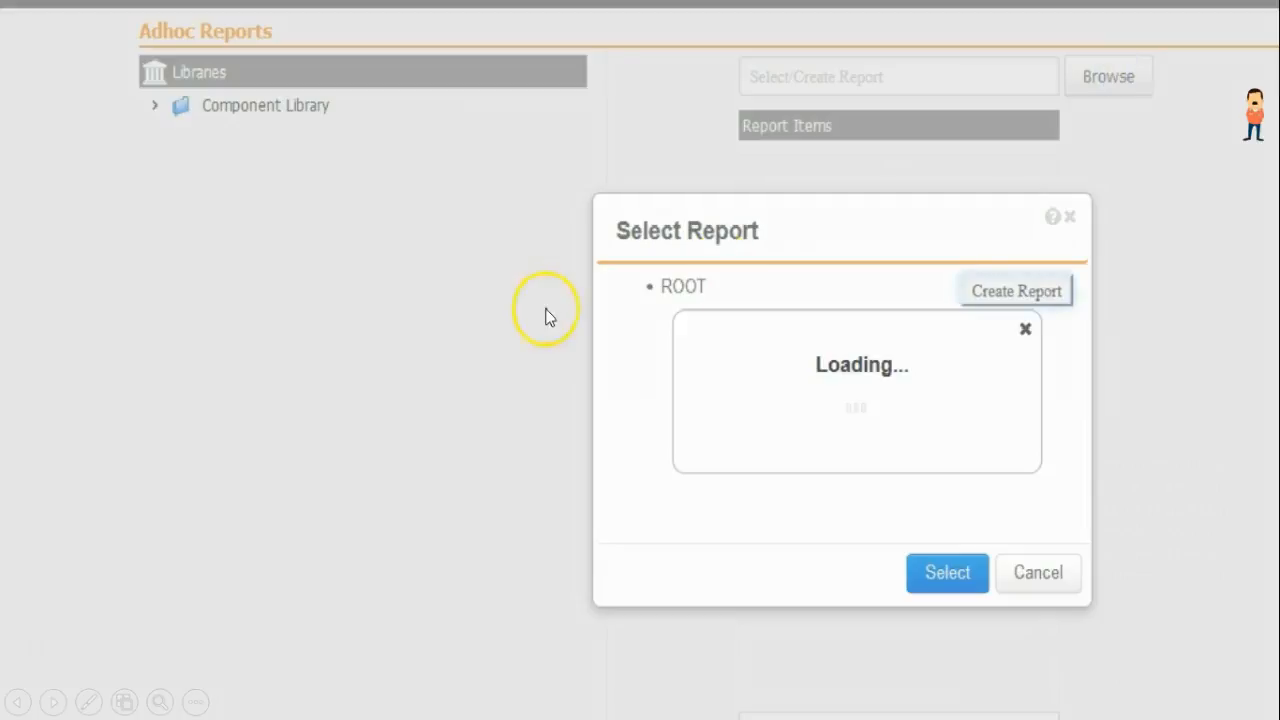
click(628, 290)
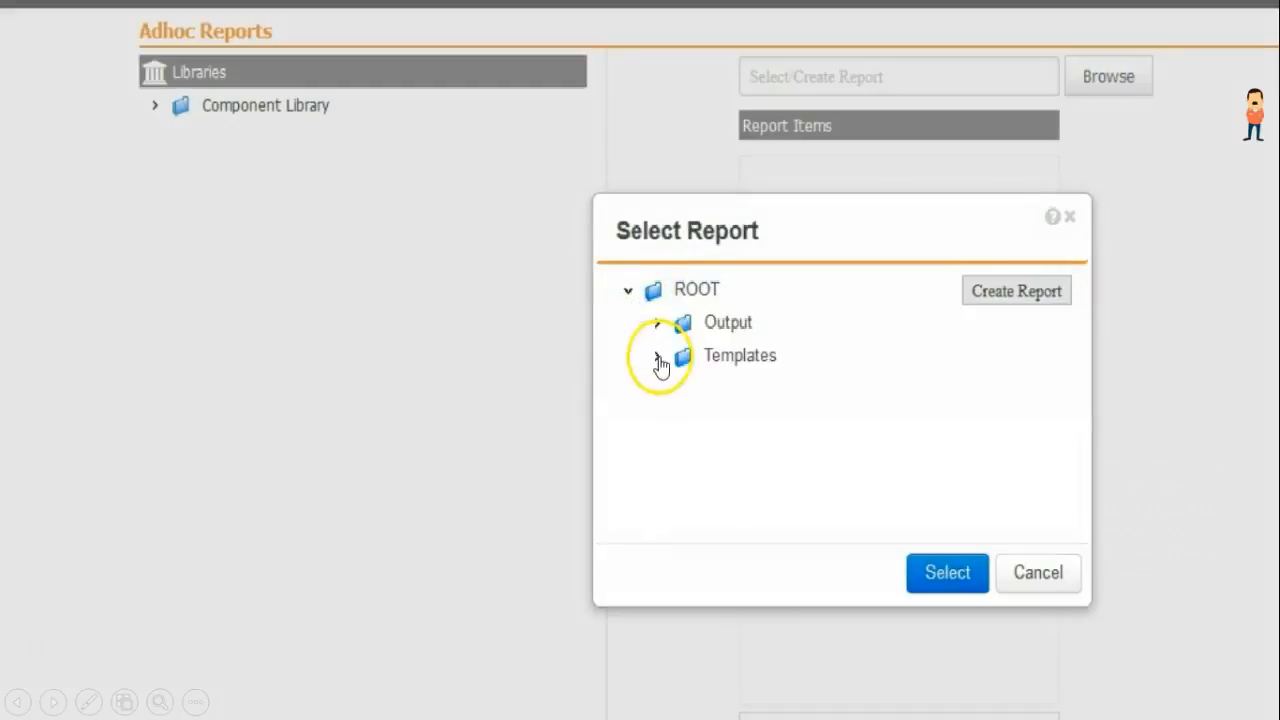
click(729, 354)
click(979, 298)
click(900, 394)
text(End of the year report.)
click(975, 490)
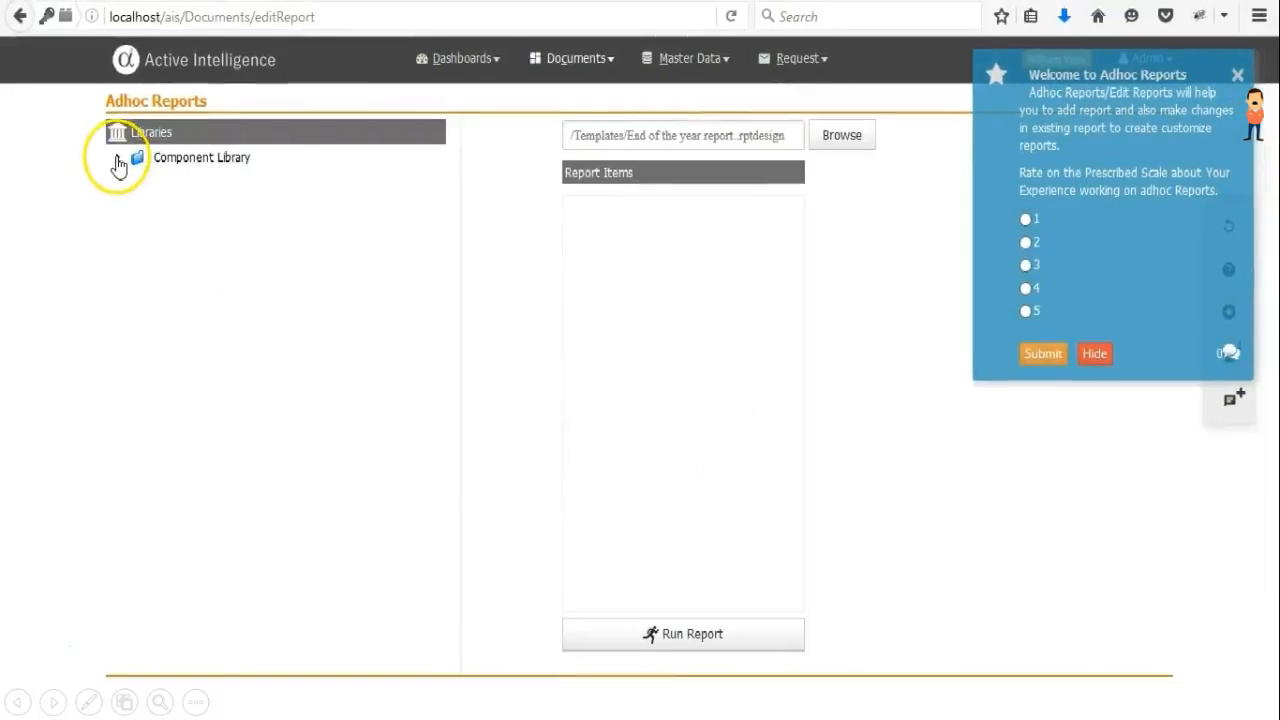
Add the CoverPage and Performance Report items from the Component Library to the report items.
click(117, 160)
click(139, 182)
drag(213, 203, 628, 277)
drag(297, 316, 657, 317)
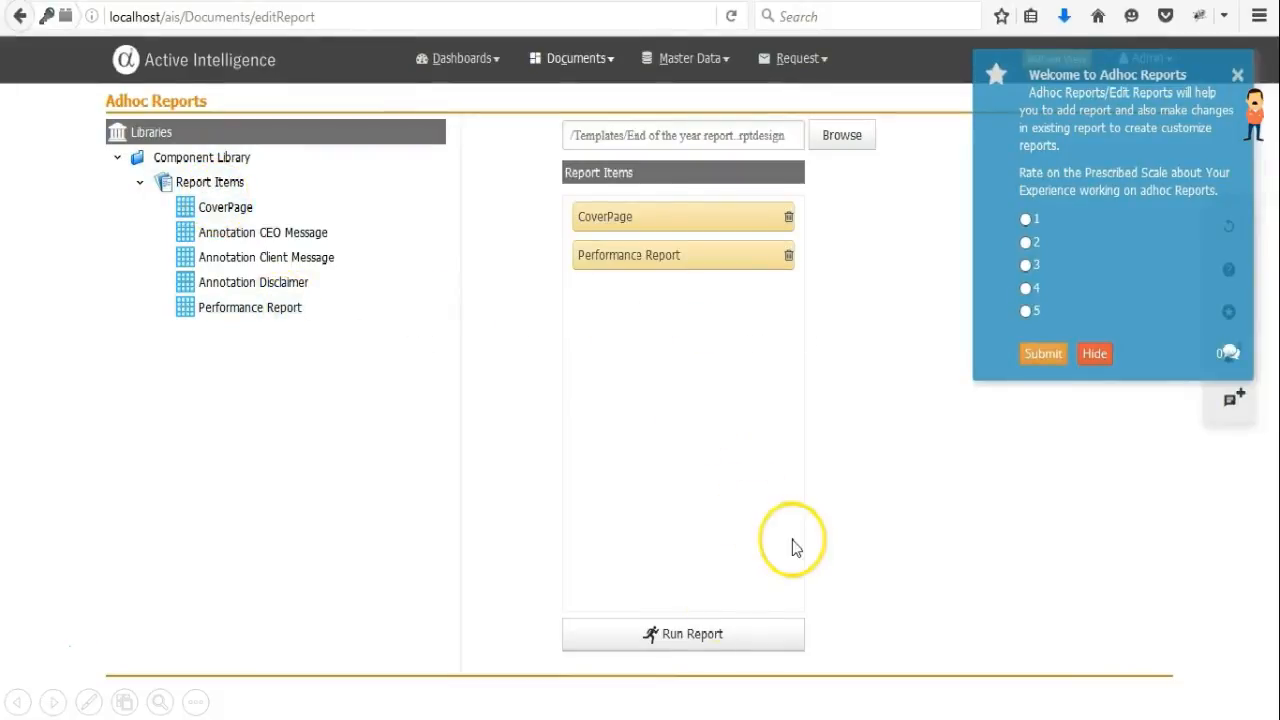
Run the report with the Weekly period, choose a cover page image, submit, and scroll through the output.
click(706, 636)
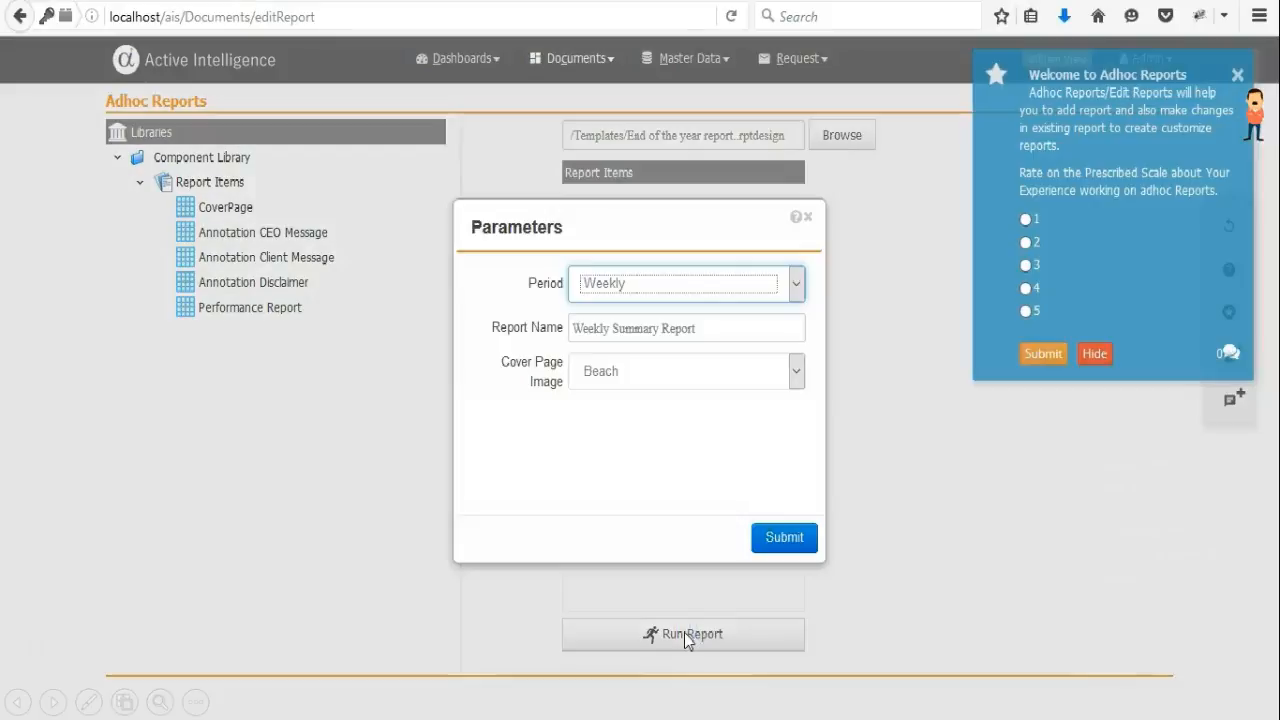
click(782, 386)
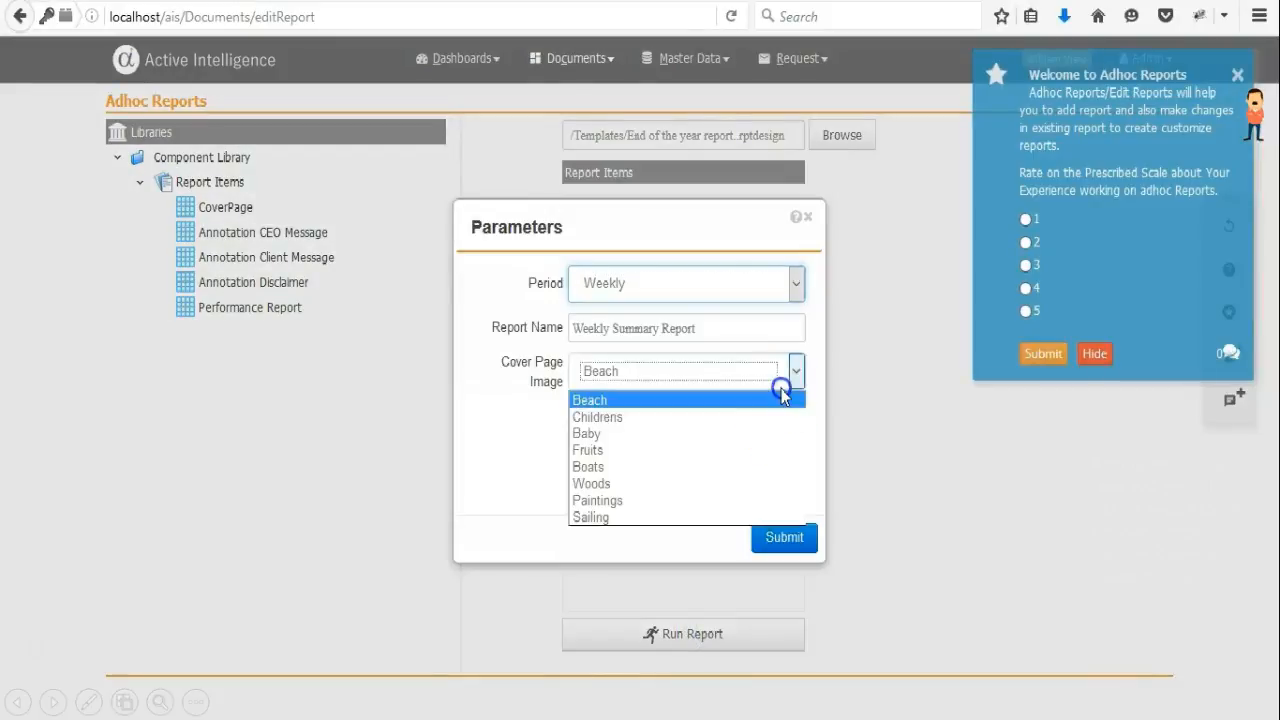
click(752, 444)
click(792, 537)
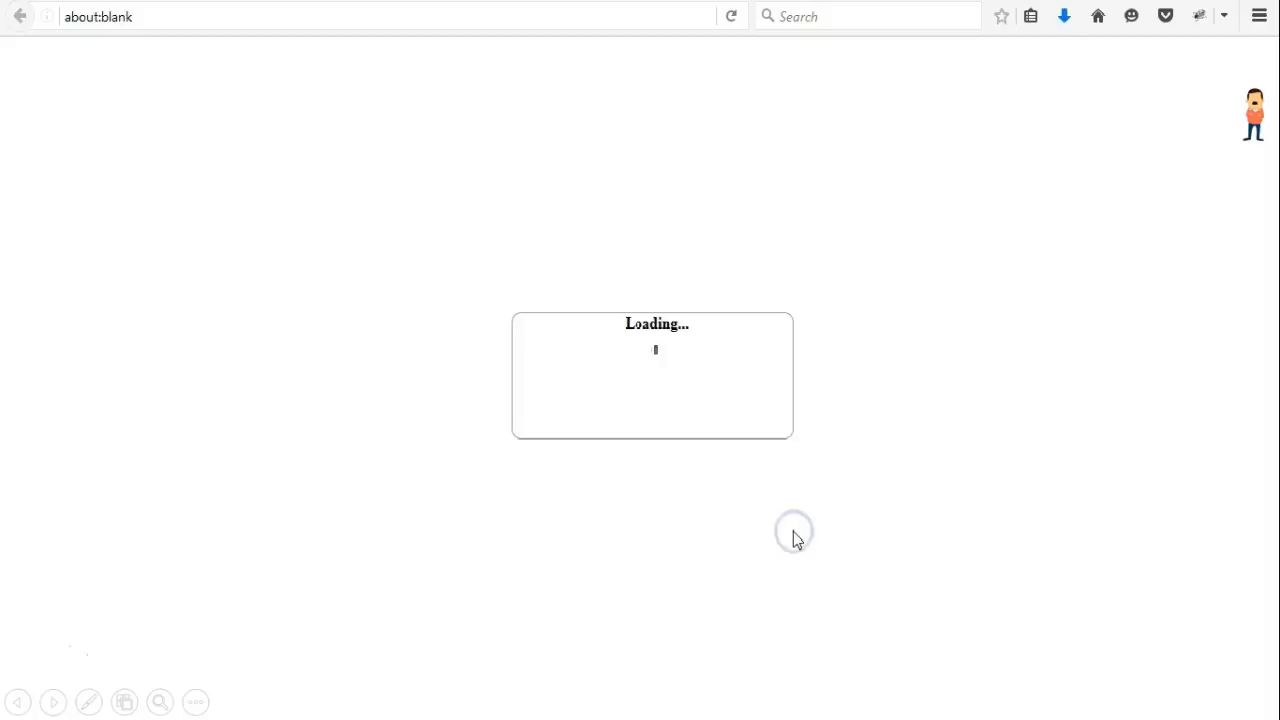
drag(1275, 237, 1276, 575)
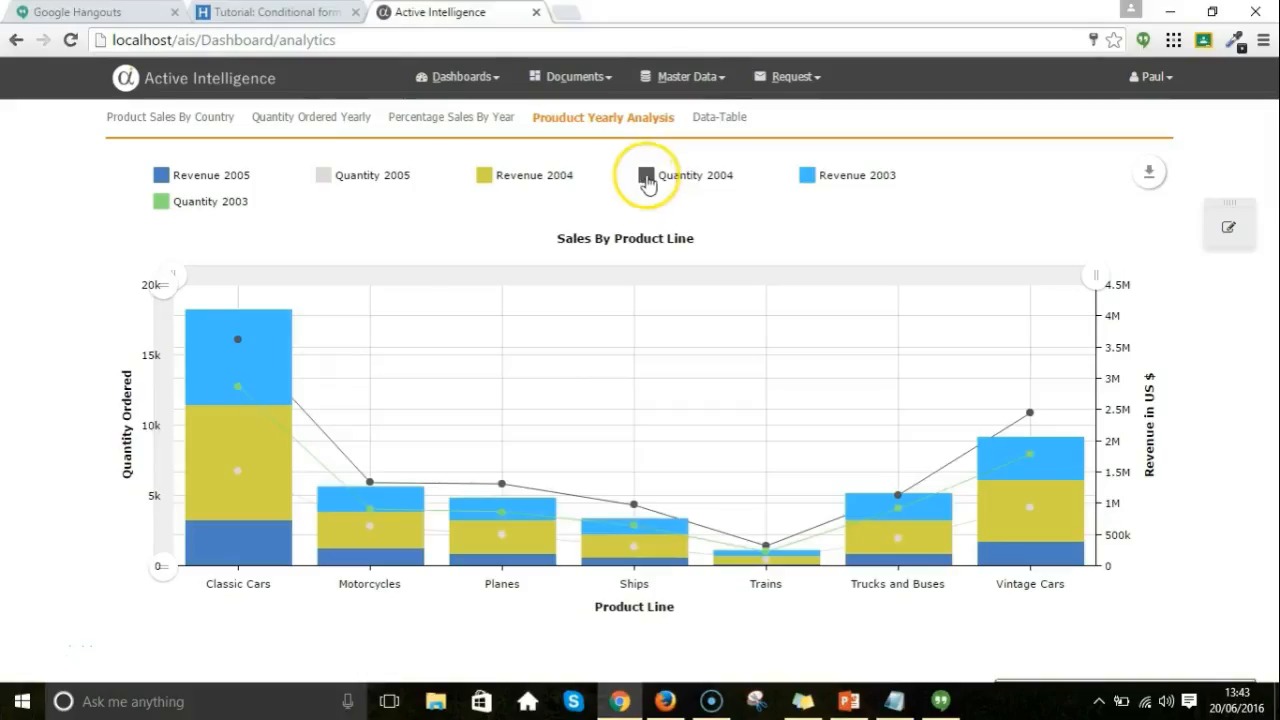
Hide the 2004 revenue and quantity series and zoom the Sales By Product Line chart to Planes, Ships and Trains.
click(646, 176)
click(491, 178)
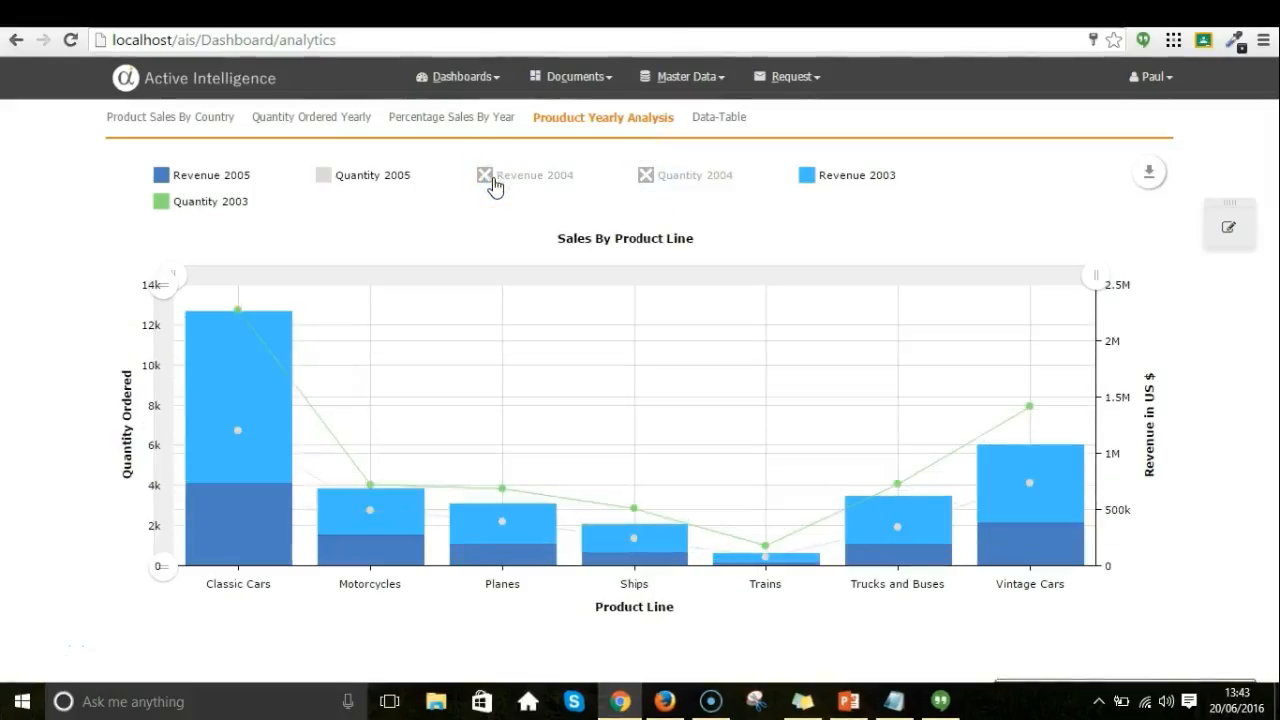
drag(510, 322, 735, 352)
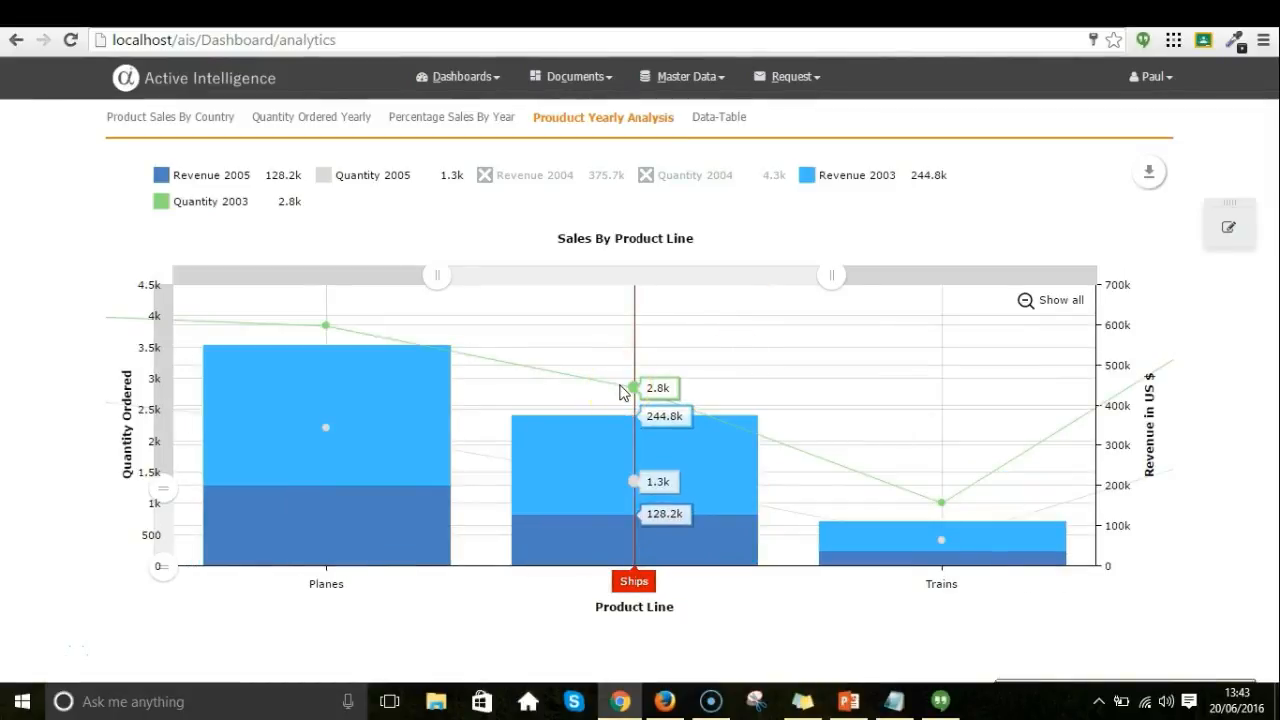
Hide the Quantity 2003 and Quantity 2005 series, toggling Revenue 2003 off and back on.
click(190, 202)
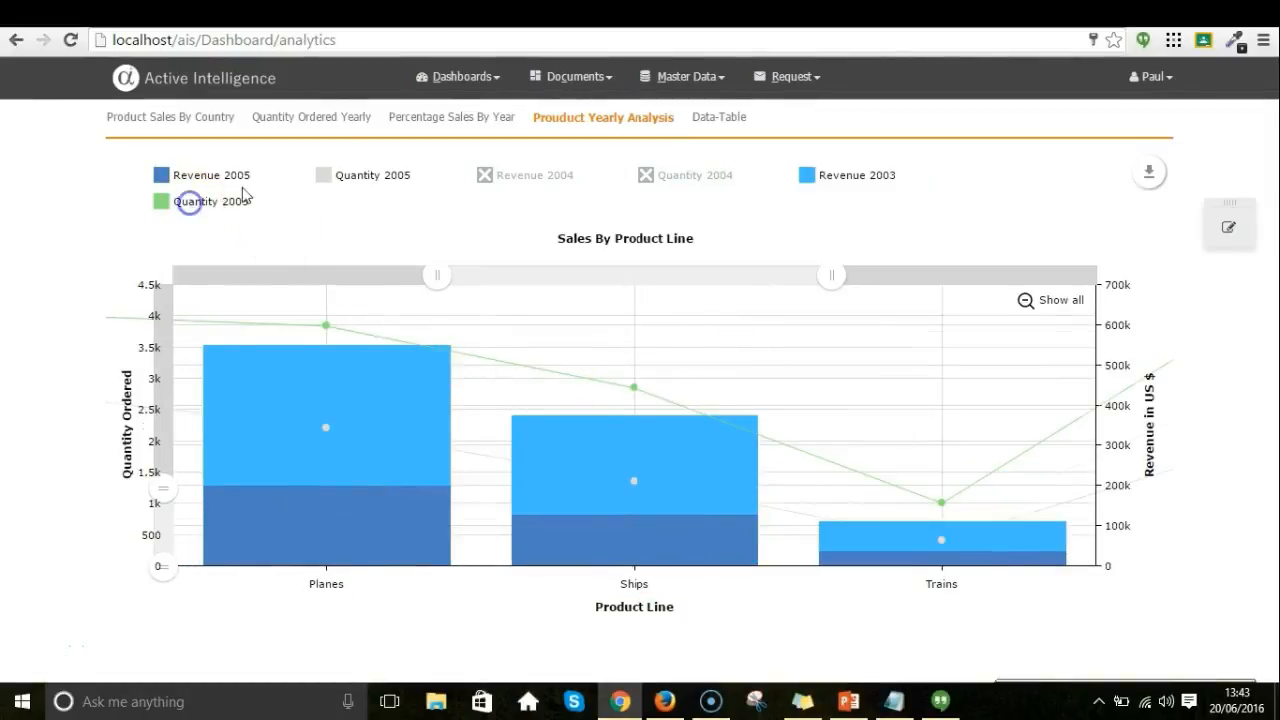
click(330, 178)
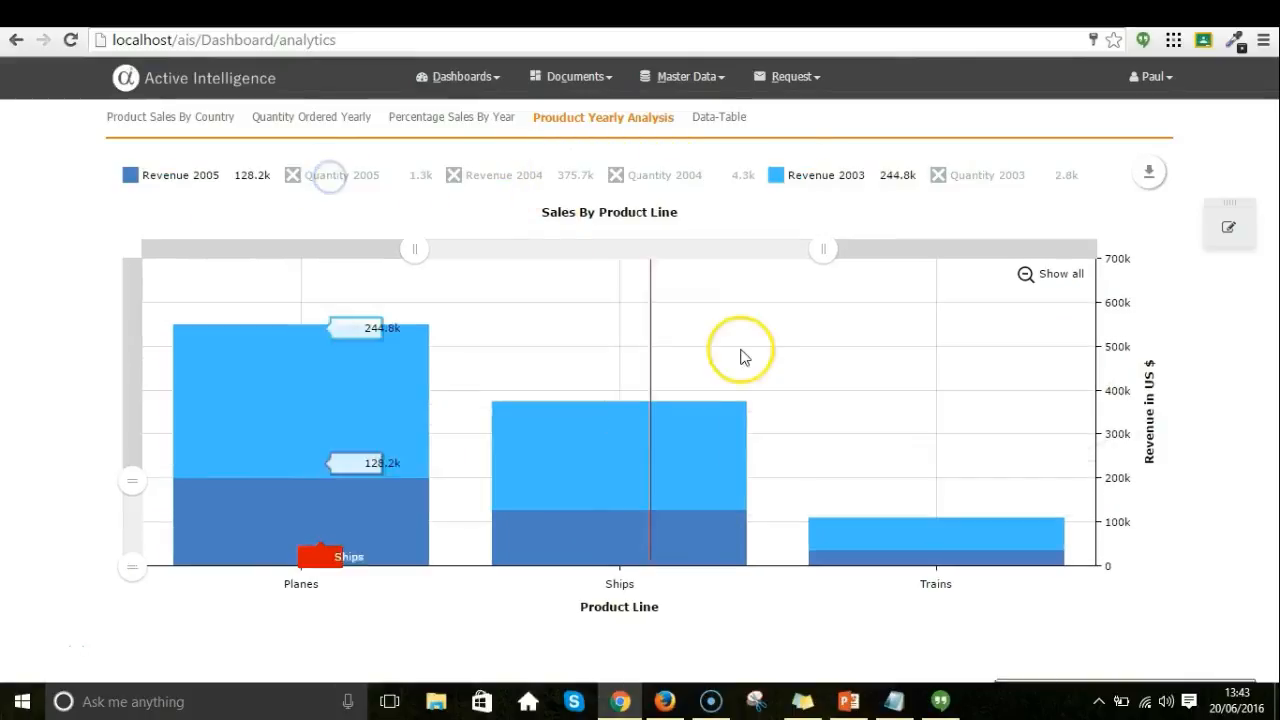
click(781, 174)
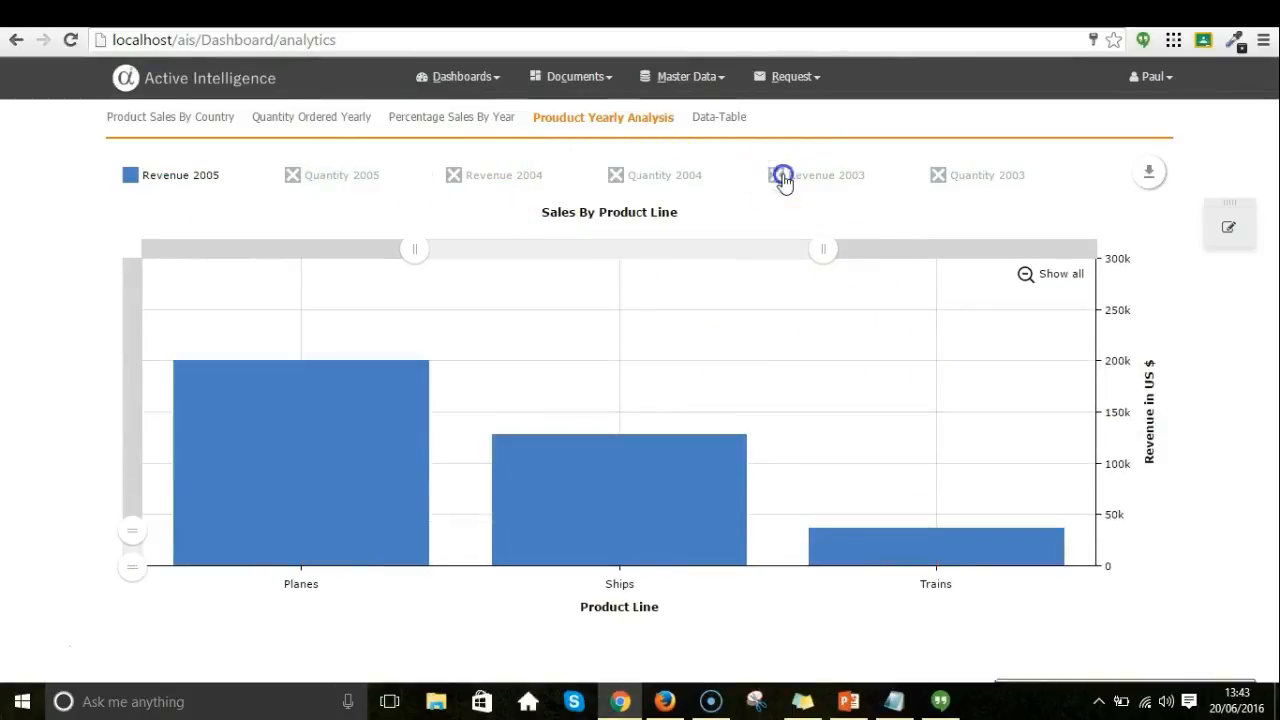
click(781, 174)
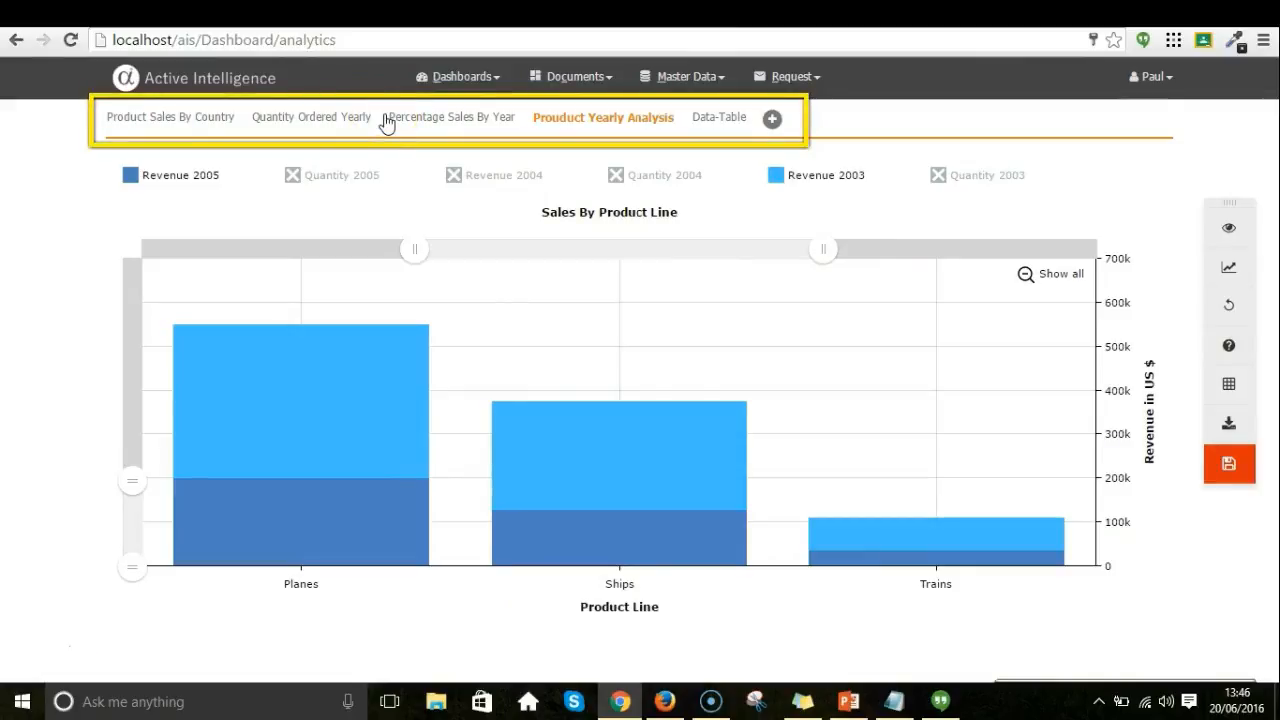
Change the Quantity Ordered Yearly chart to a clustered bar chart in the chart editor.
click(372, 118)
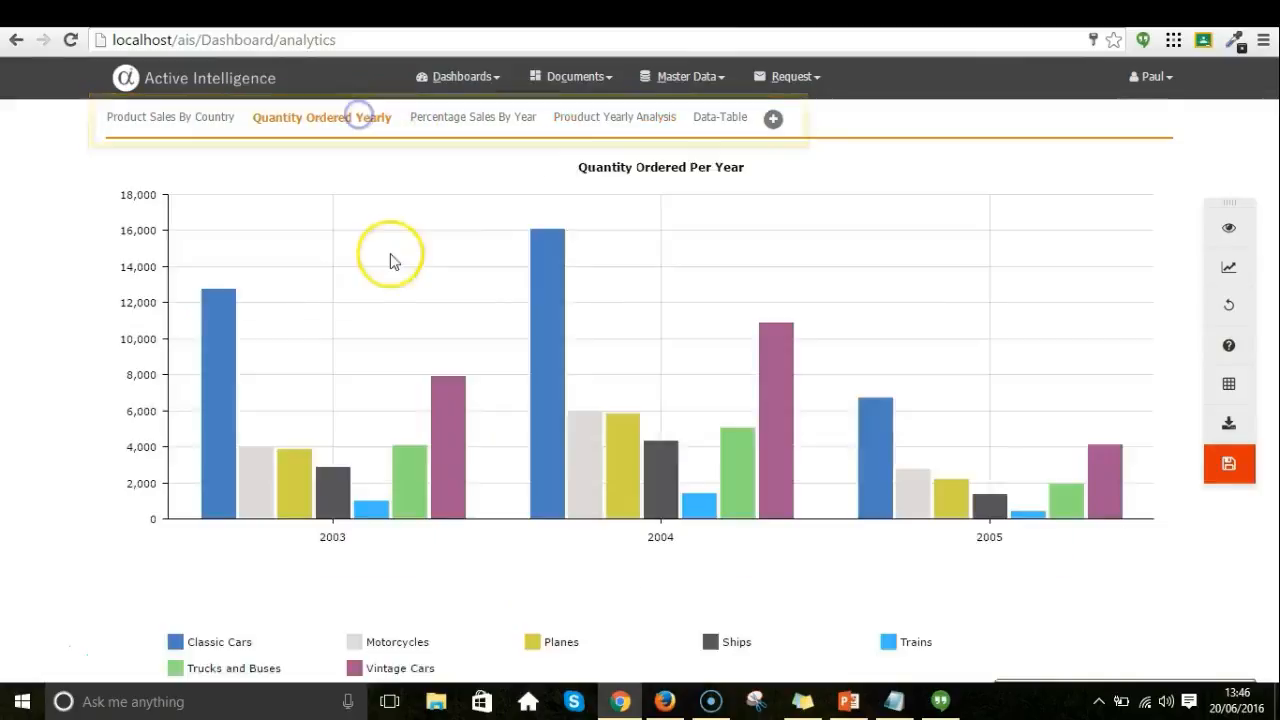
click(445, 253)
click(326, 296)
click(503, 322)
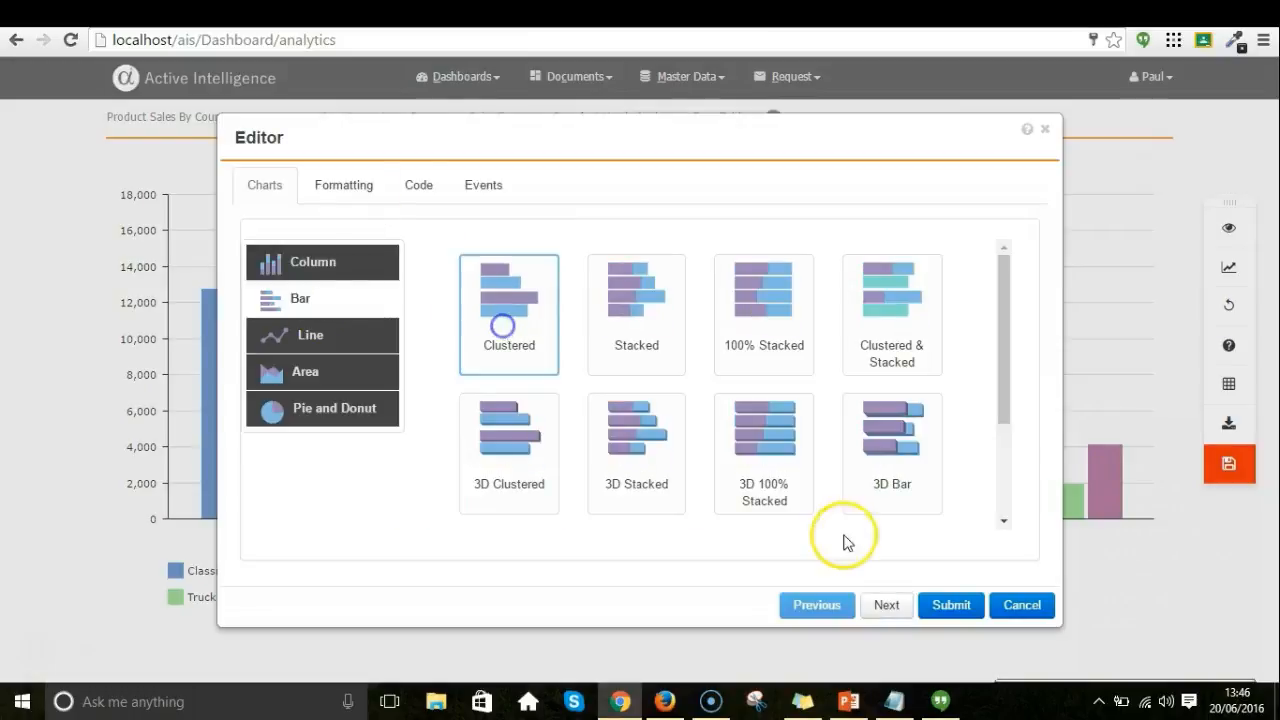
click(925, 600)
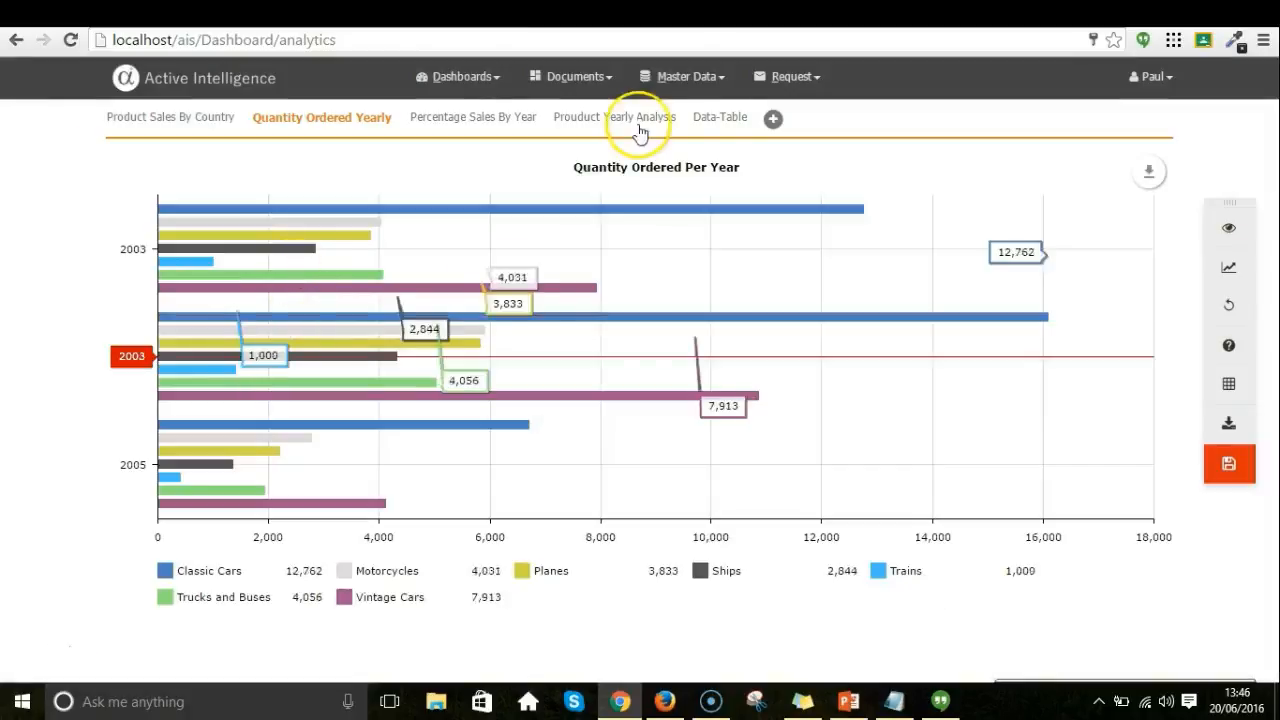
Open the Data-Table detail data, sort the Country column ascending, and close the dialog.
click(712, 117)
click(612, 213)
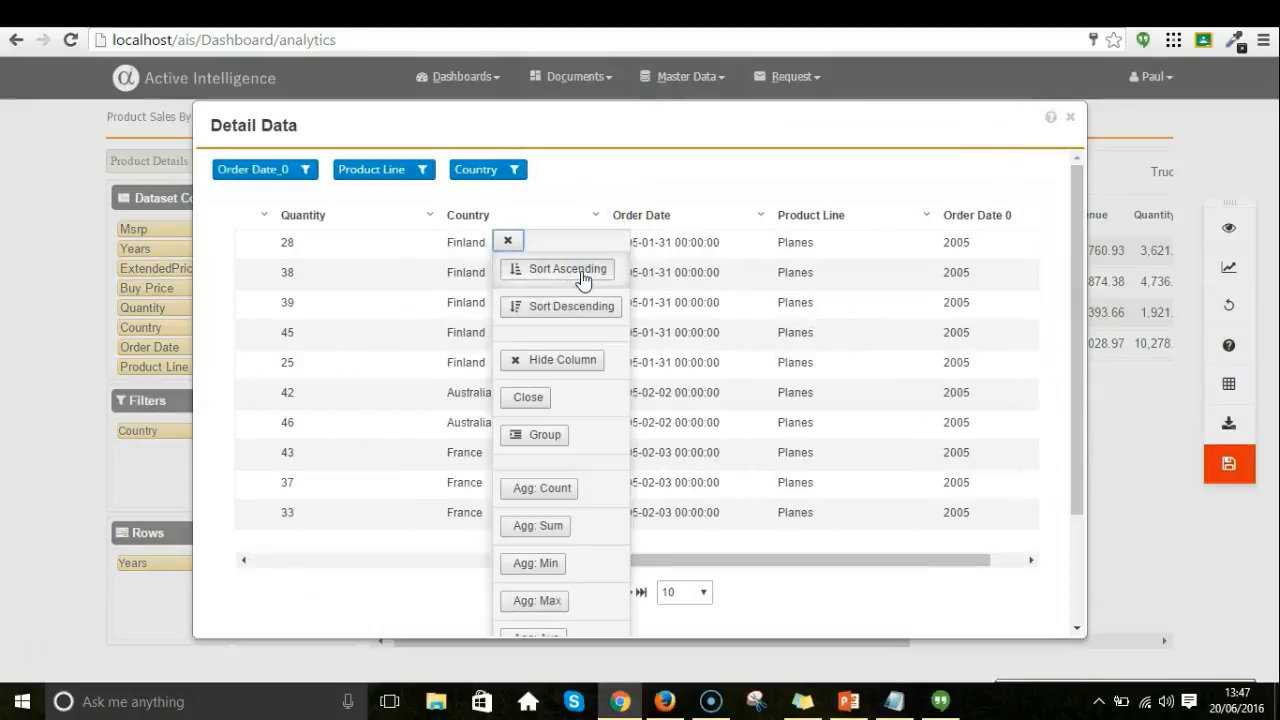
click(583, 271)
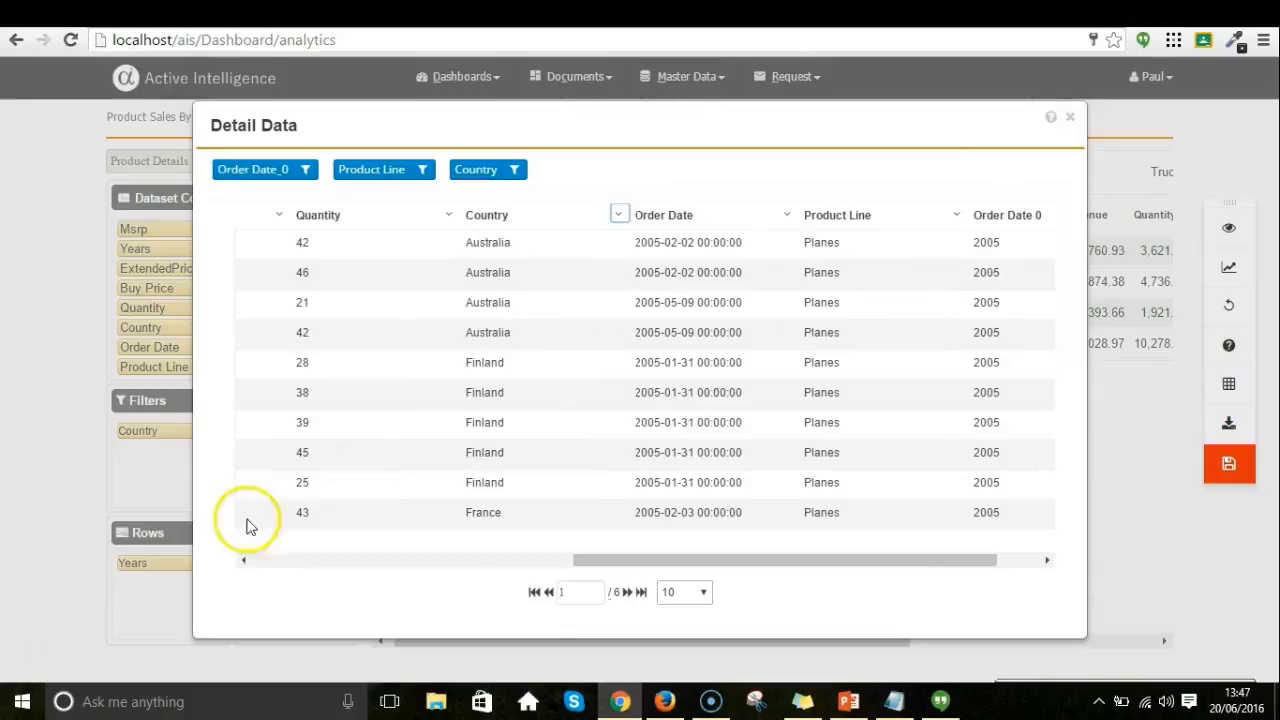
key(Escape)
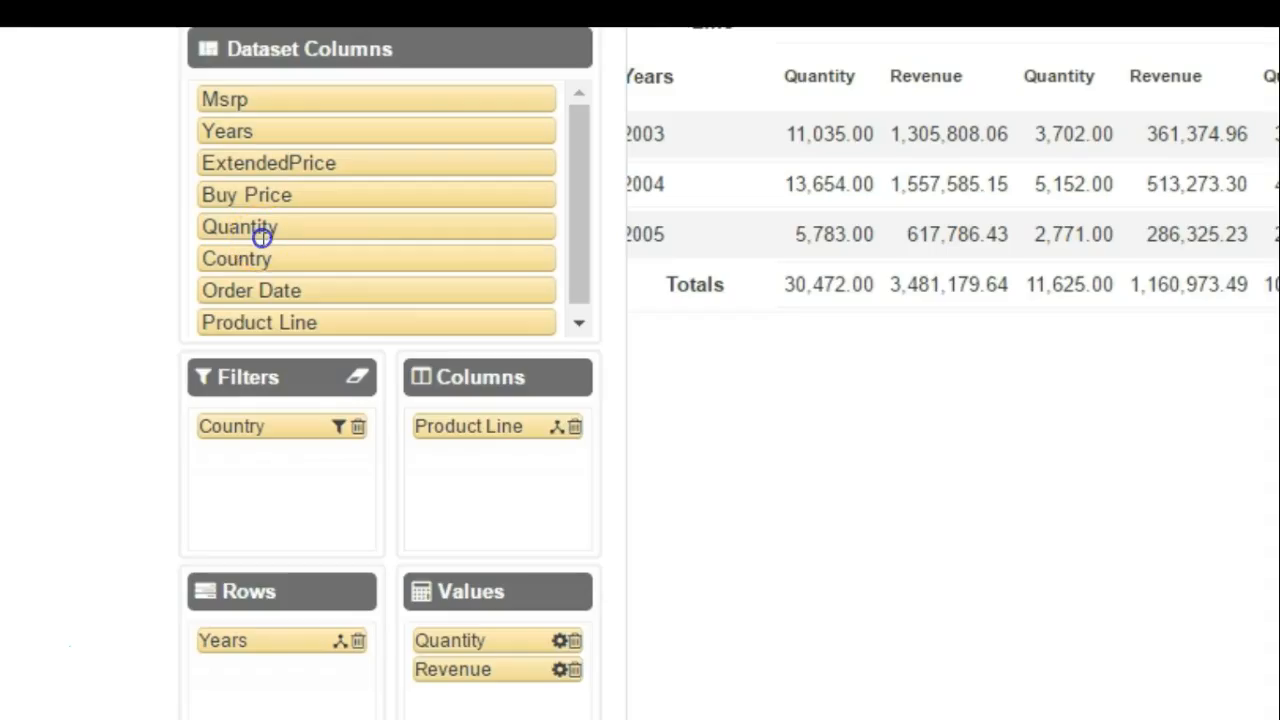
Try adding Quantity as a pivot column and an Integer Sum aggregator, then cancel and remove Quantity again.
drag(262, 237, 503, 535)
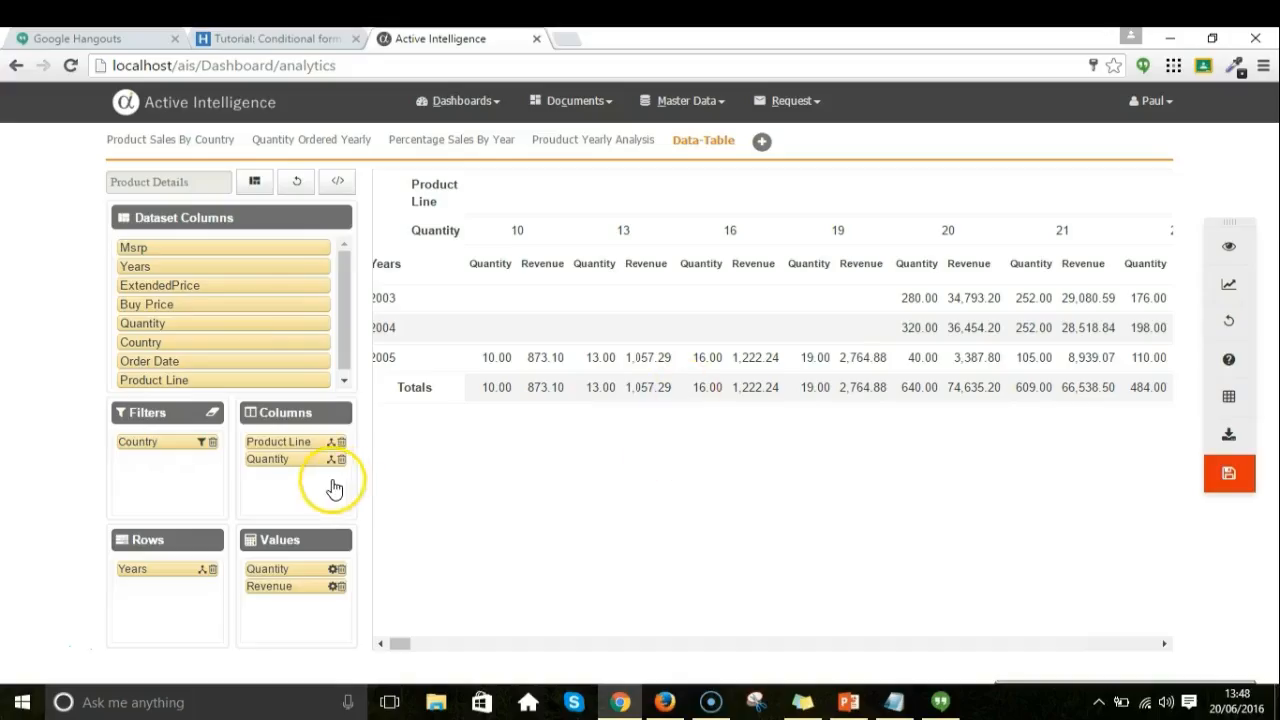
click(333, 587)
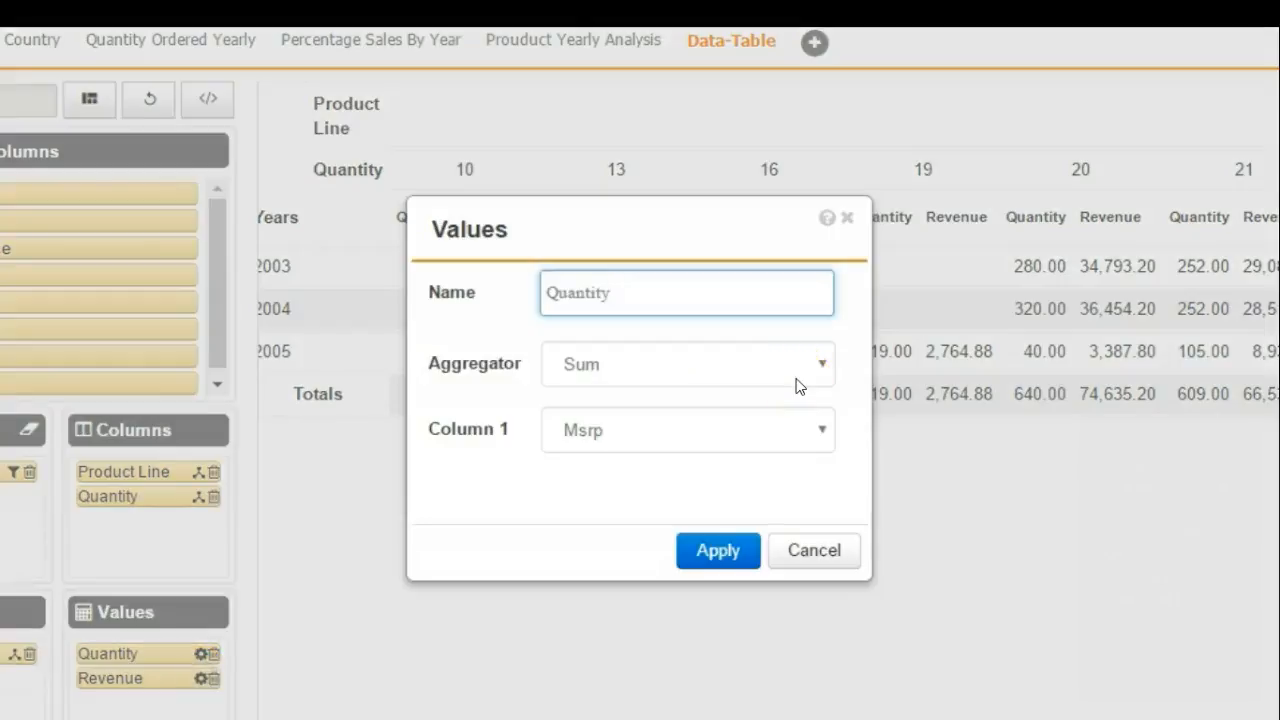
click(797, 380)
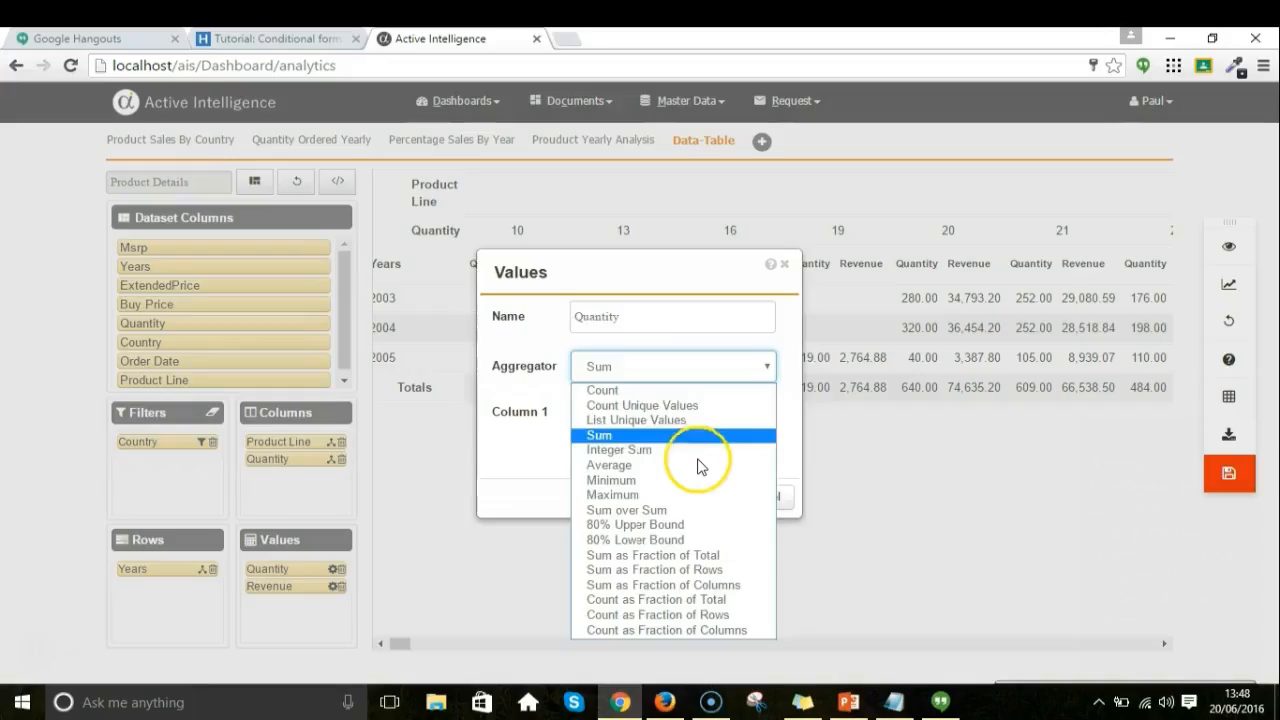
click(699, 455)
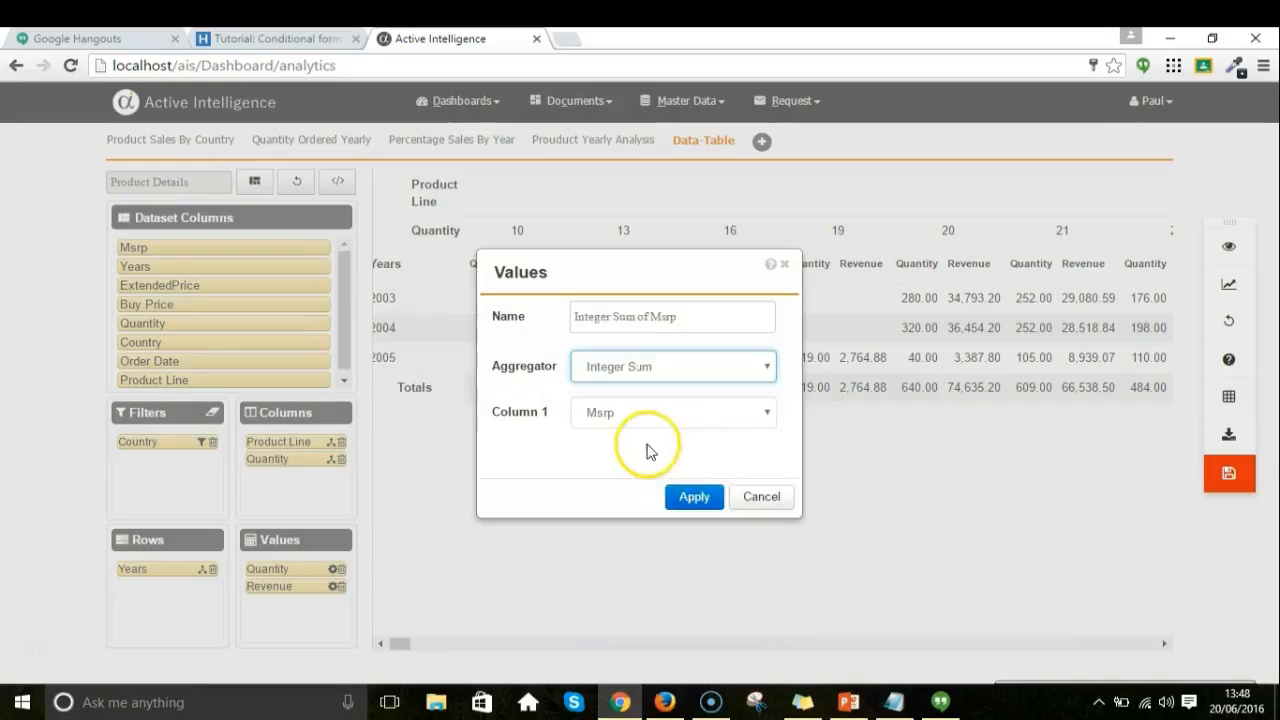
click(762, 496)
click(341, 459)
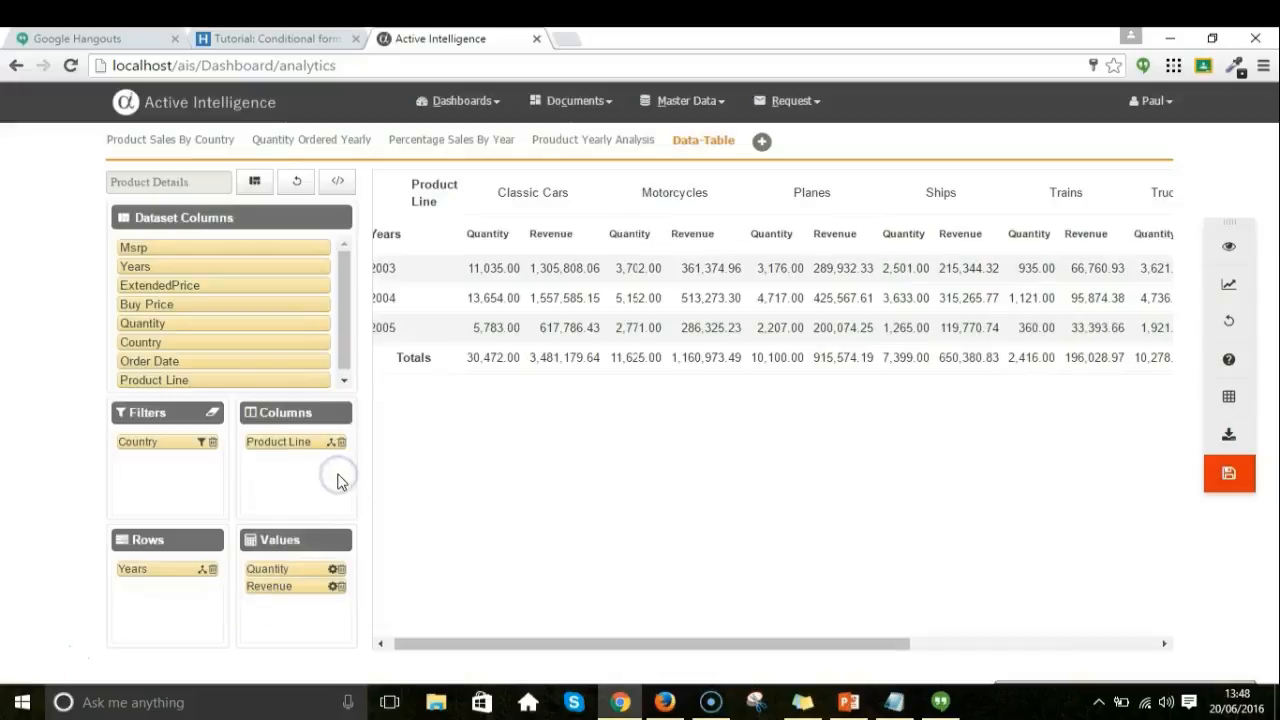
Log in as another user, entering the username and the account password.
click(341, 587)
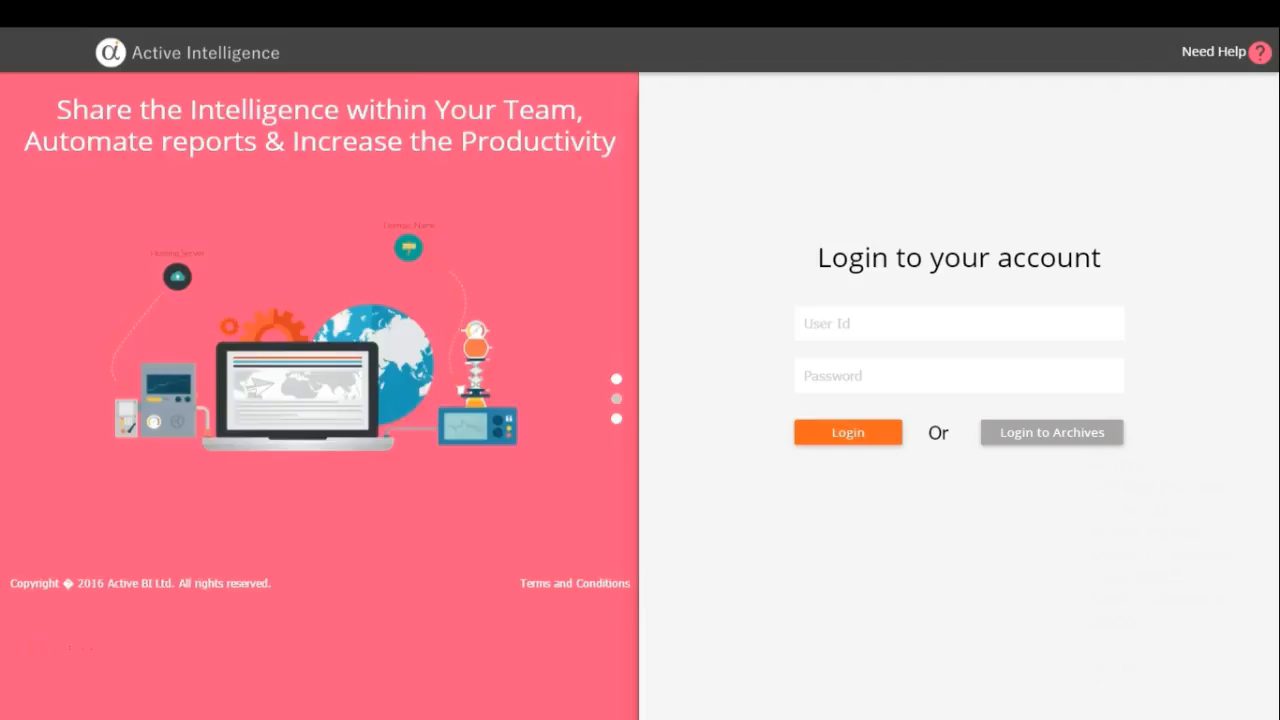
text(Diane)
key(Tab)
text(••)
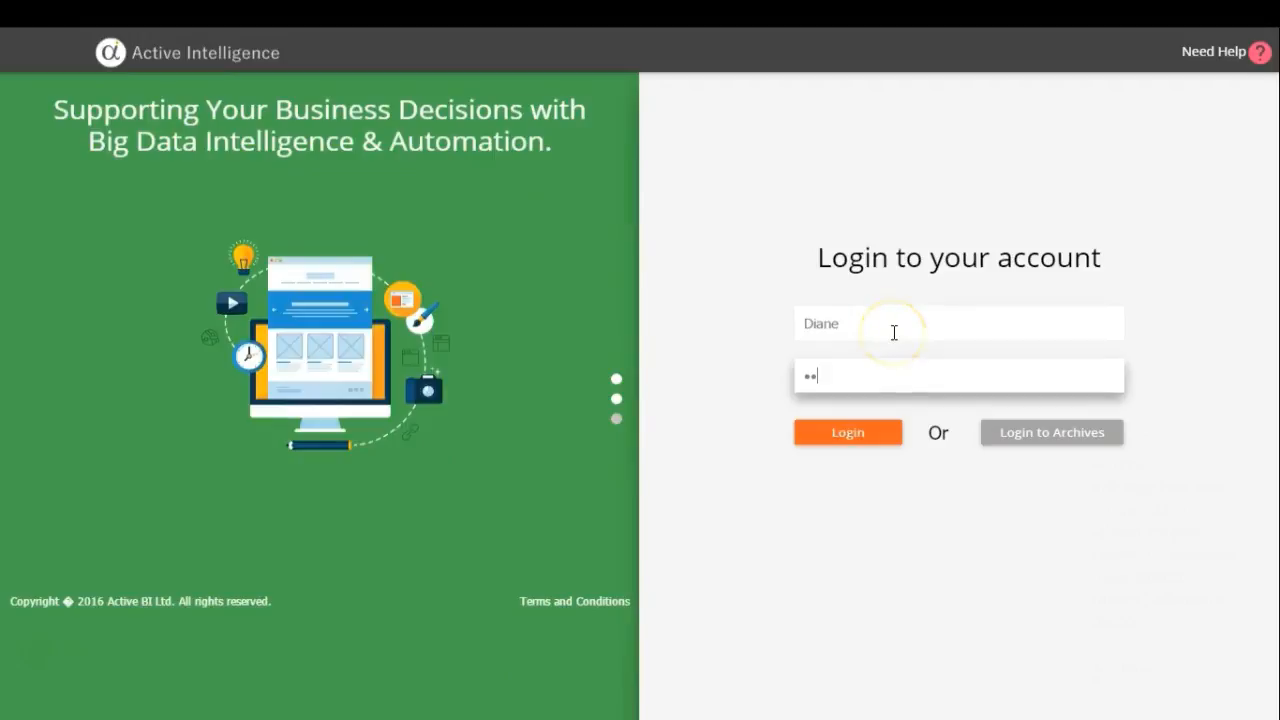
text(•••••)
key(Return)
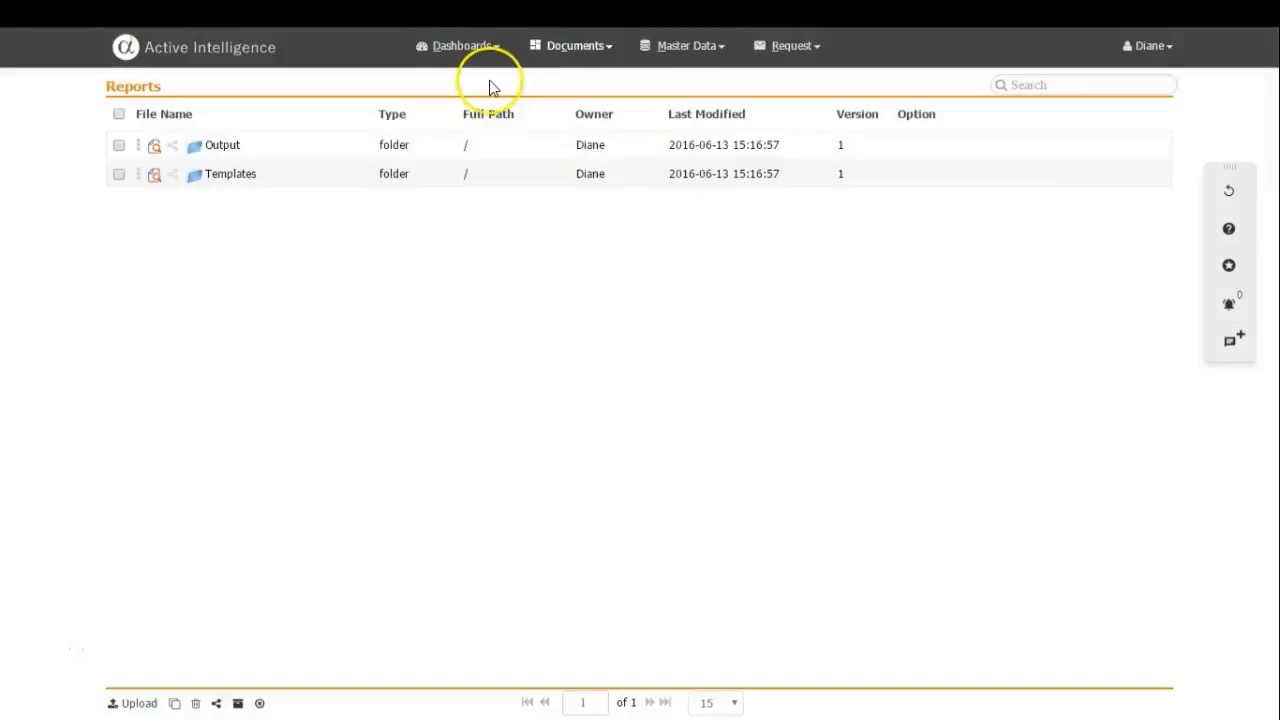
Save the Analytics page as a QuickLink named Analytics and open it from the QuickLink list.
click(466, 46)
click(466, 101)
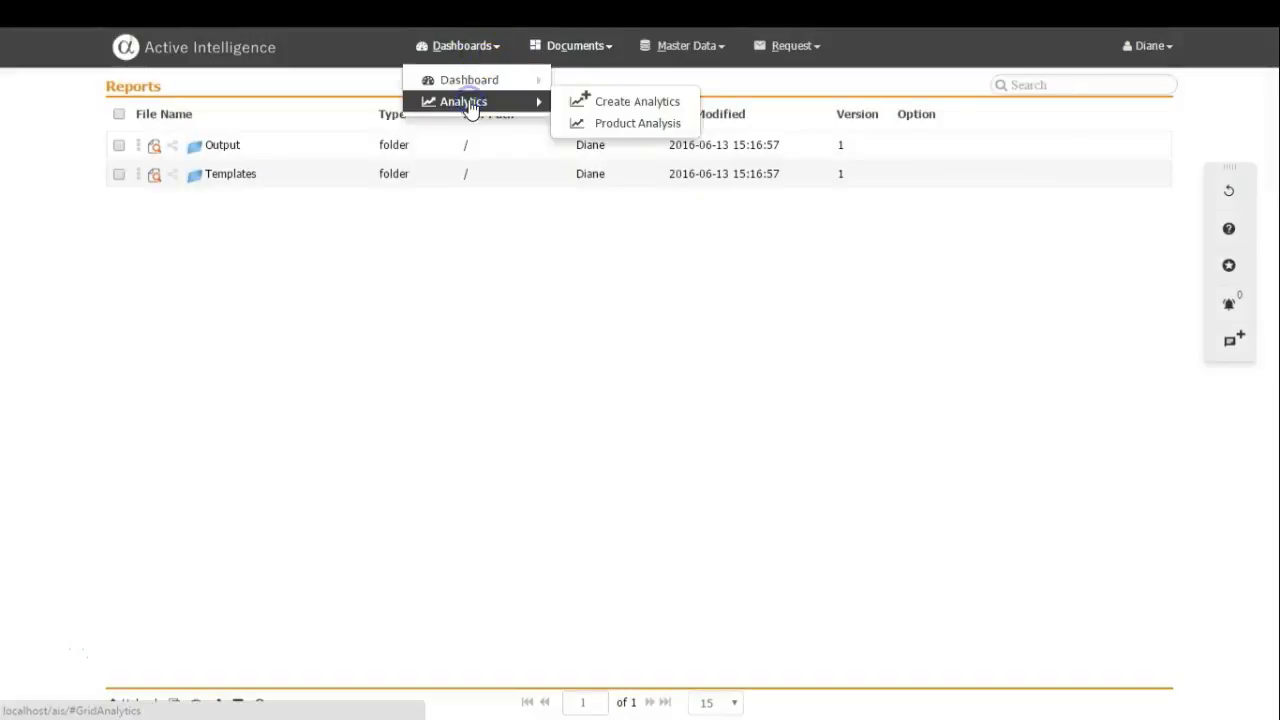
click(1229, 265)
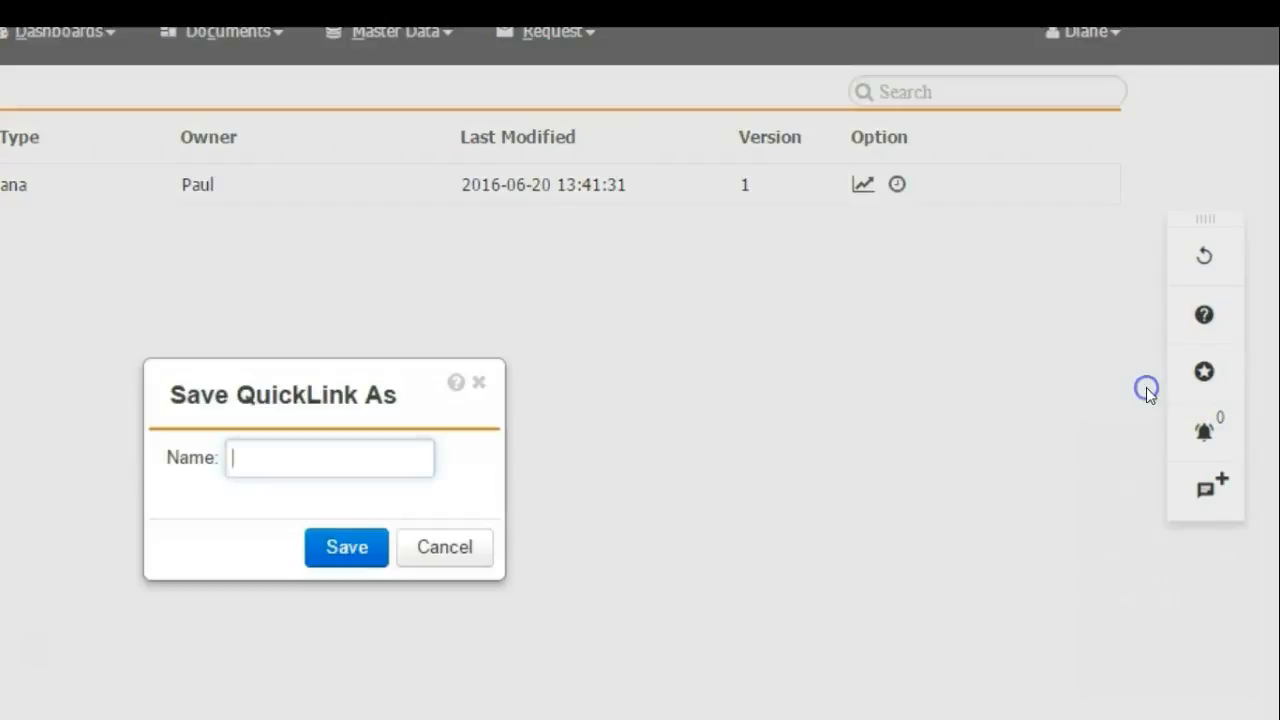
click(308, 461)
text(Analytics)
click(331, 549)
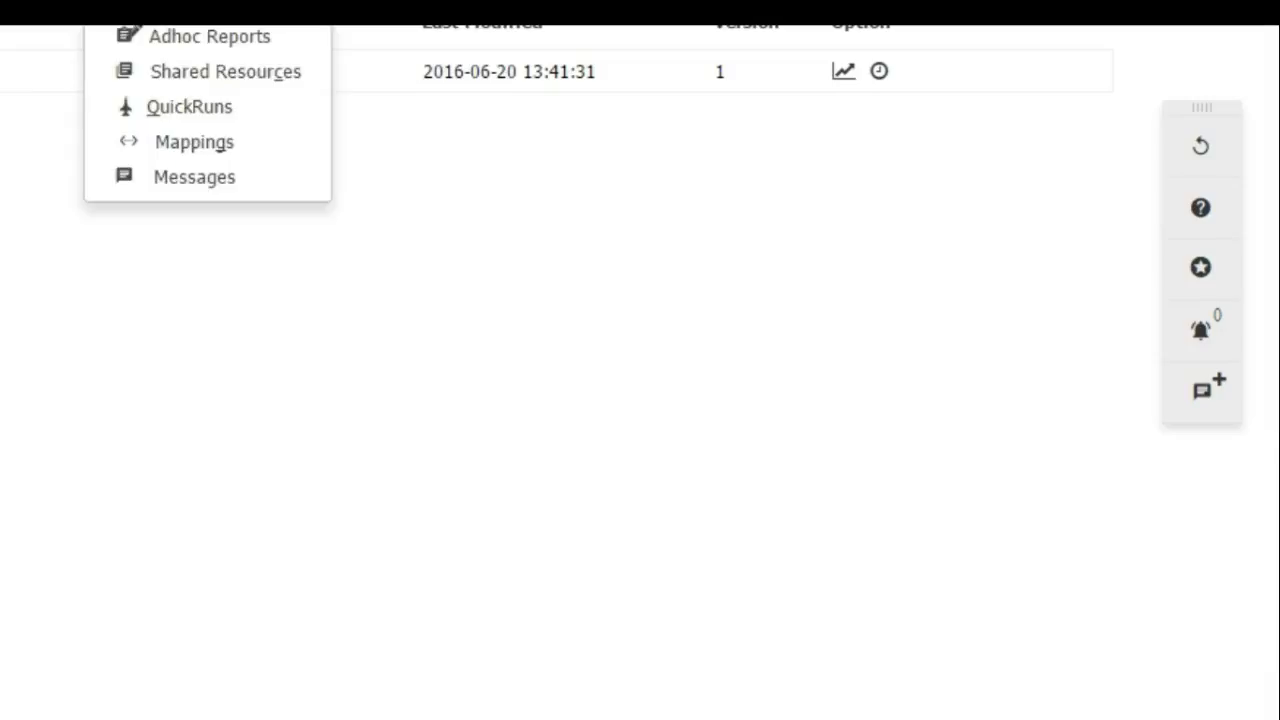
click(1222, 265)
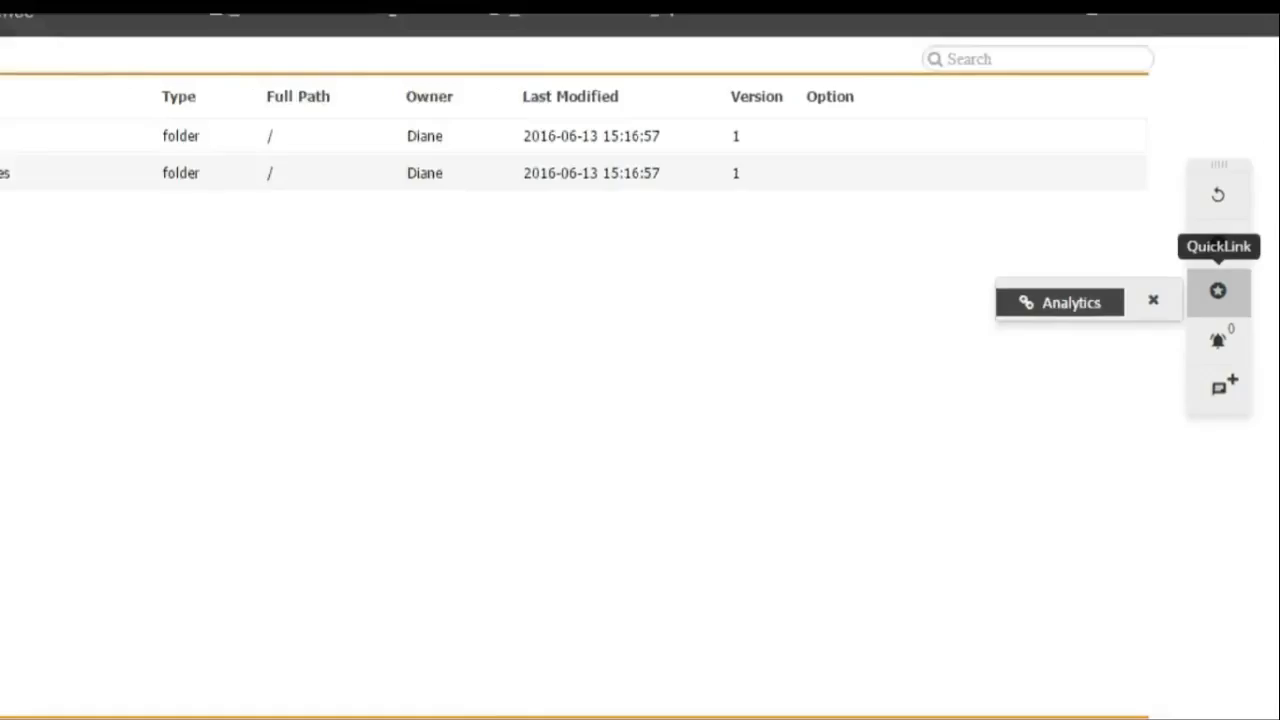
click(1060, 302)
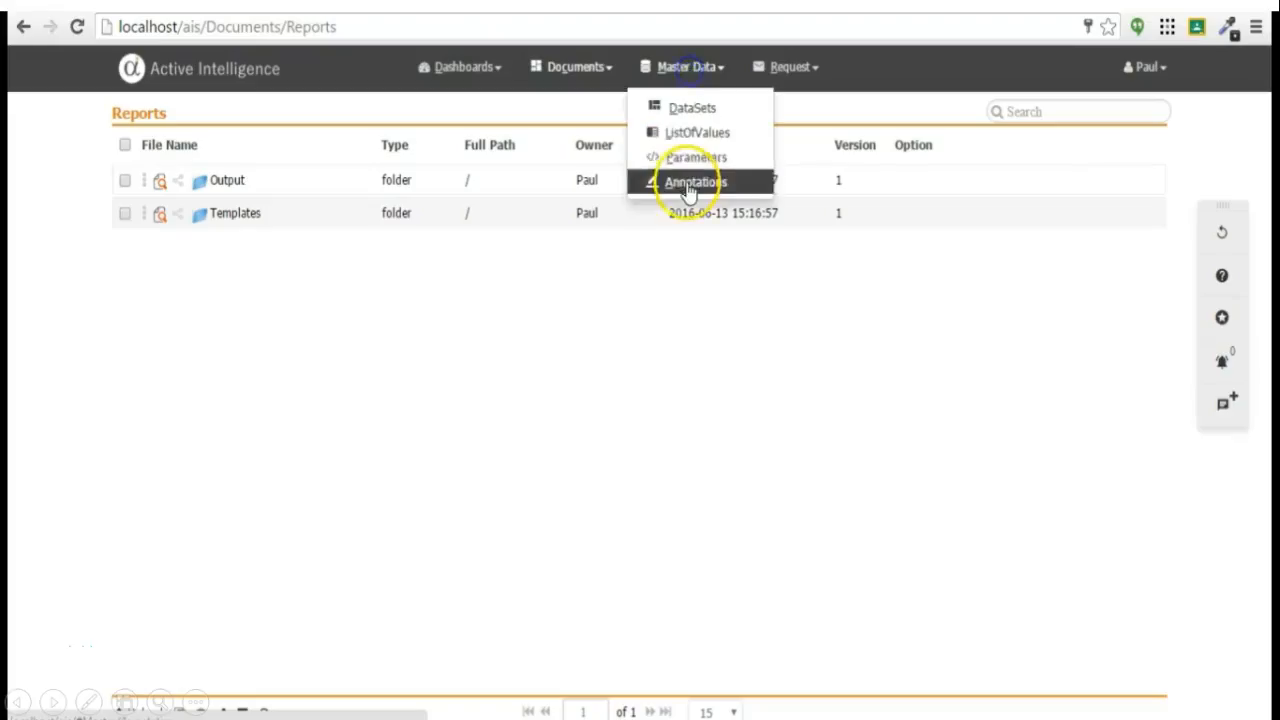
Preview the annotation messages under Client Messages, then collapse the group.
click(680, 181)
click(125, 197)
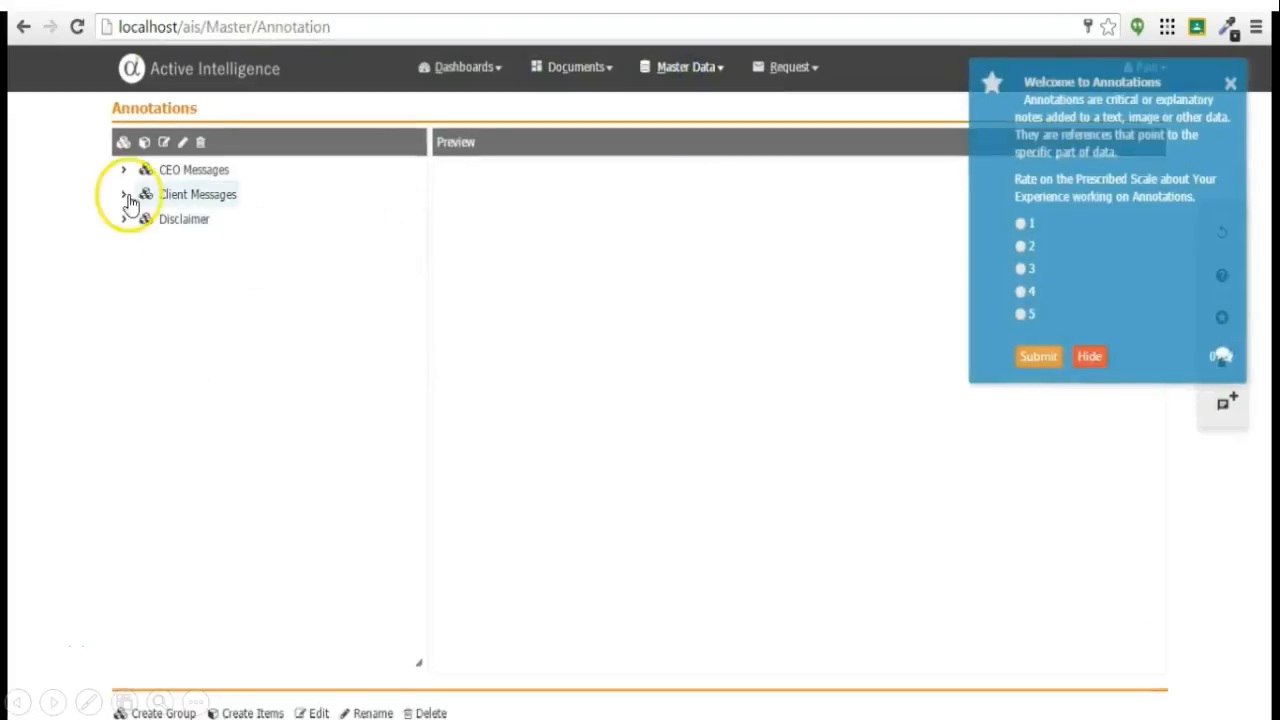
click(186, 219)
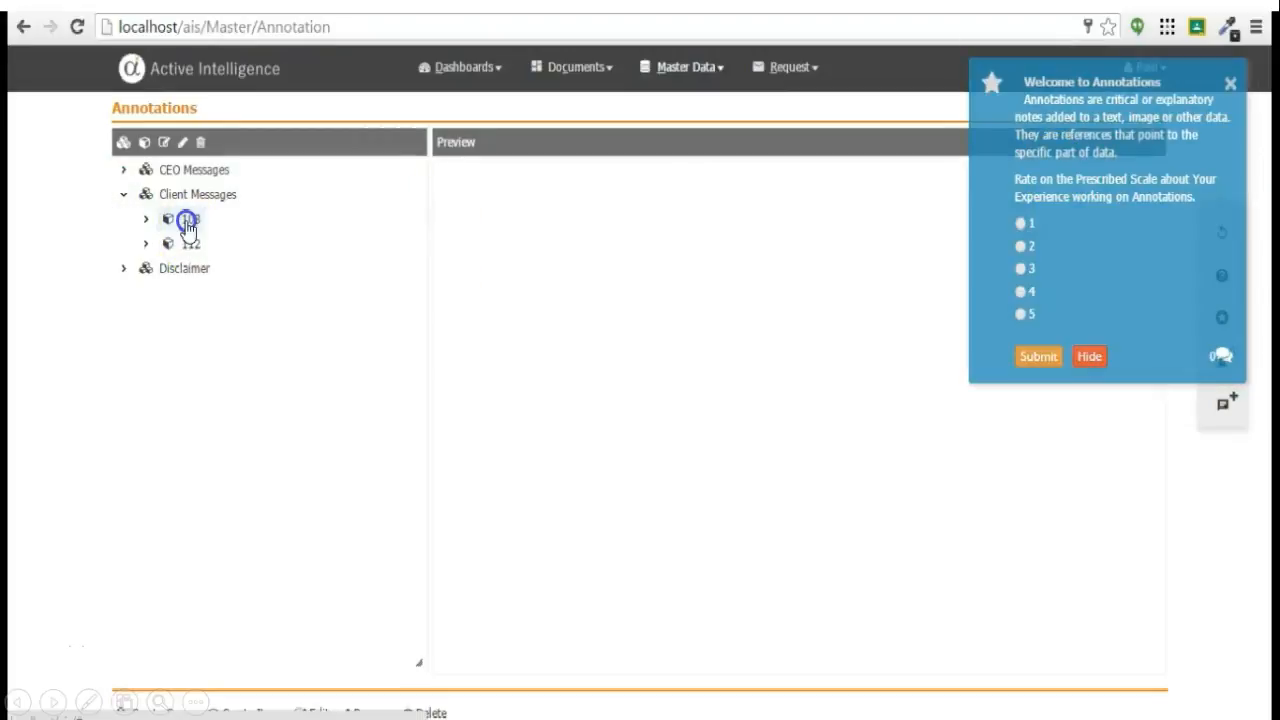
click(189, 244)
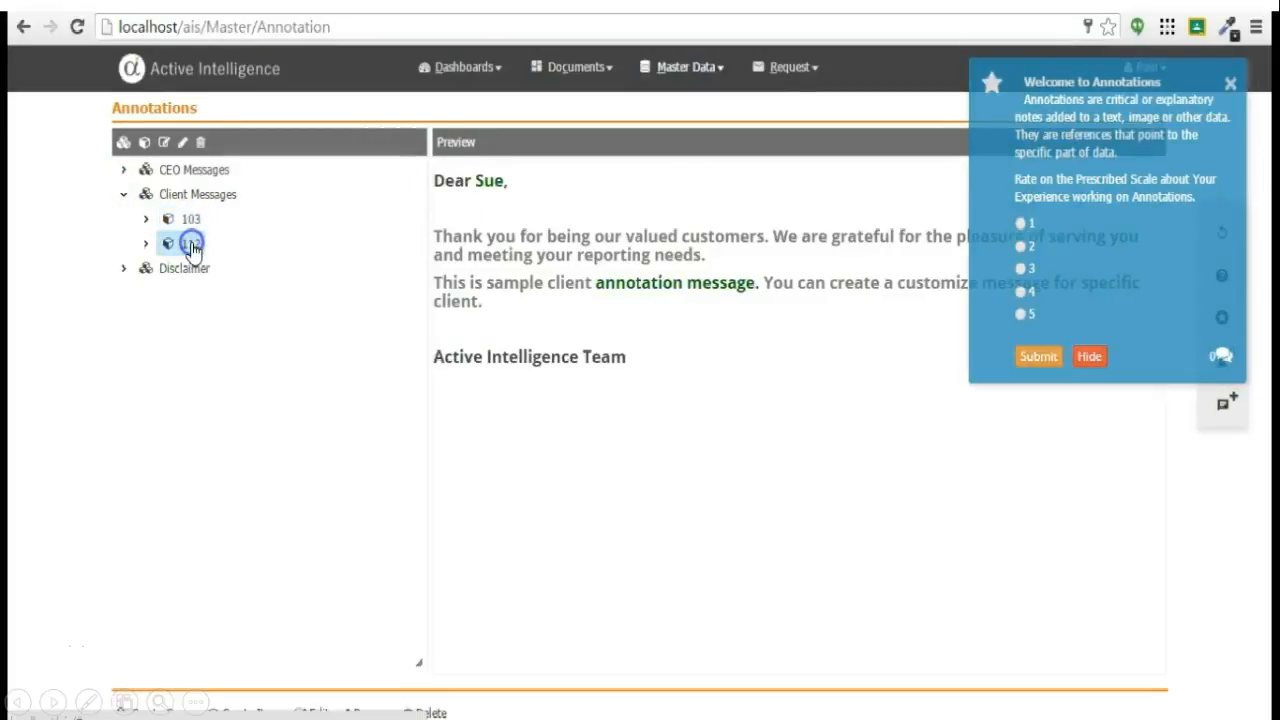
click(145, 221)
click(124, 196)
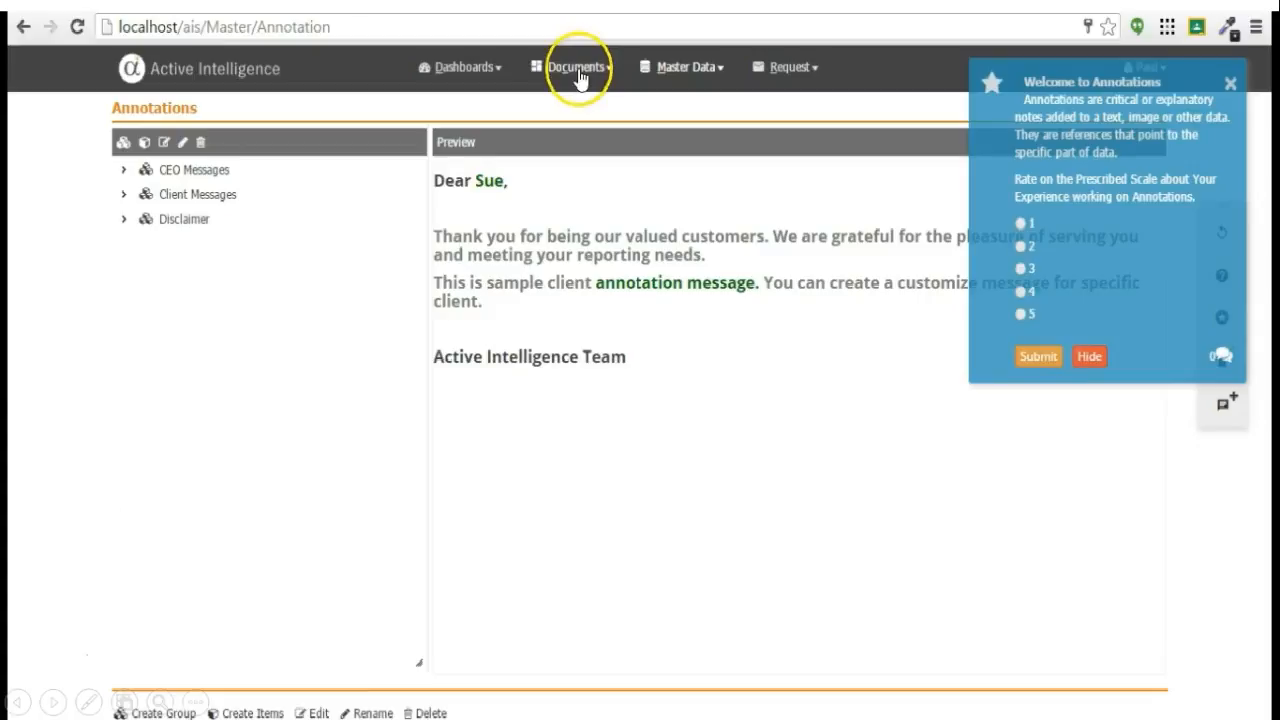
Open the Overall report in the List of Values master data.
click(686, 67)
click(684, 129)
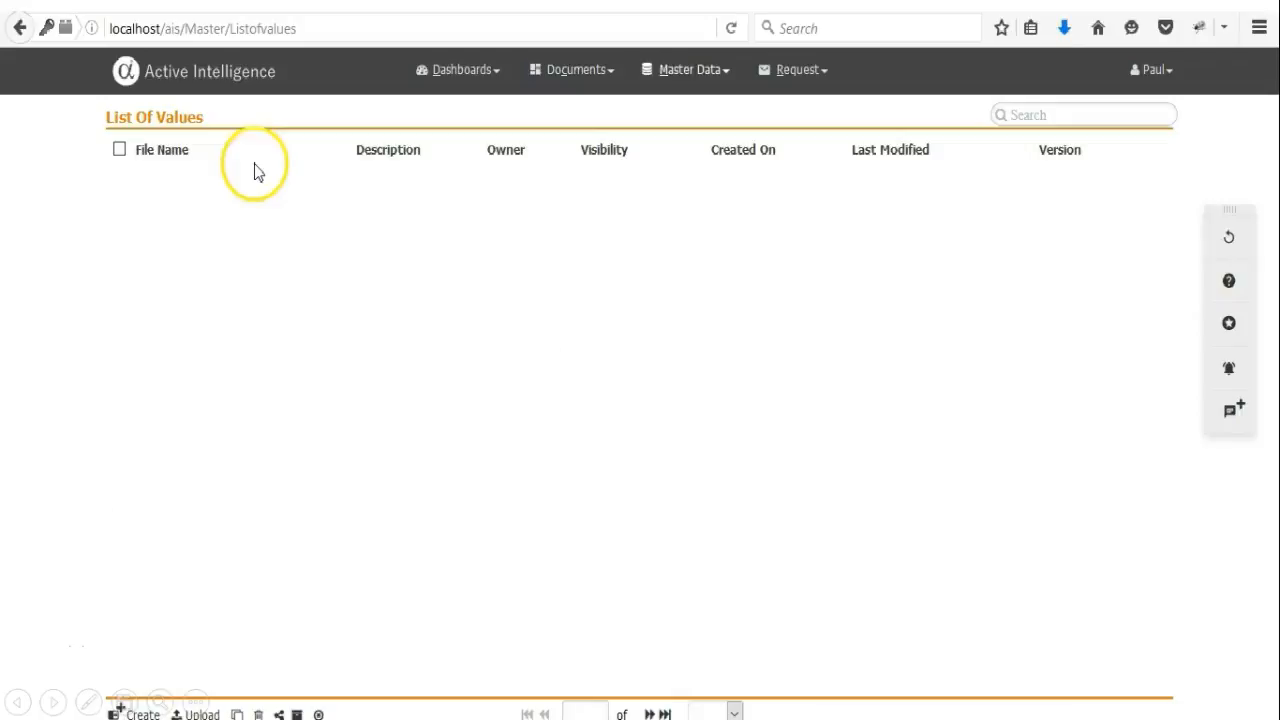
click(240, 184)
click(246, 183)
click(438, 641)
click(371, 688)
Select the France, USA and Australia rows and start scheduling them.
click(283, 230)
click(283, 265)
click(283, 301)
click(999, 636)
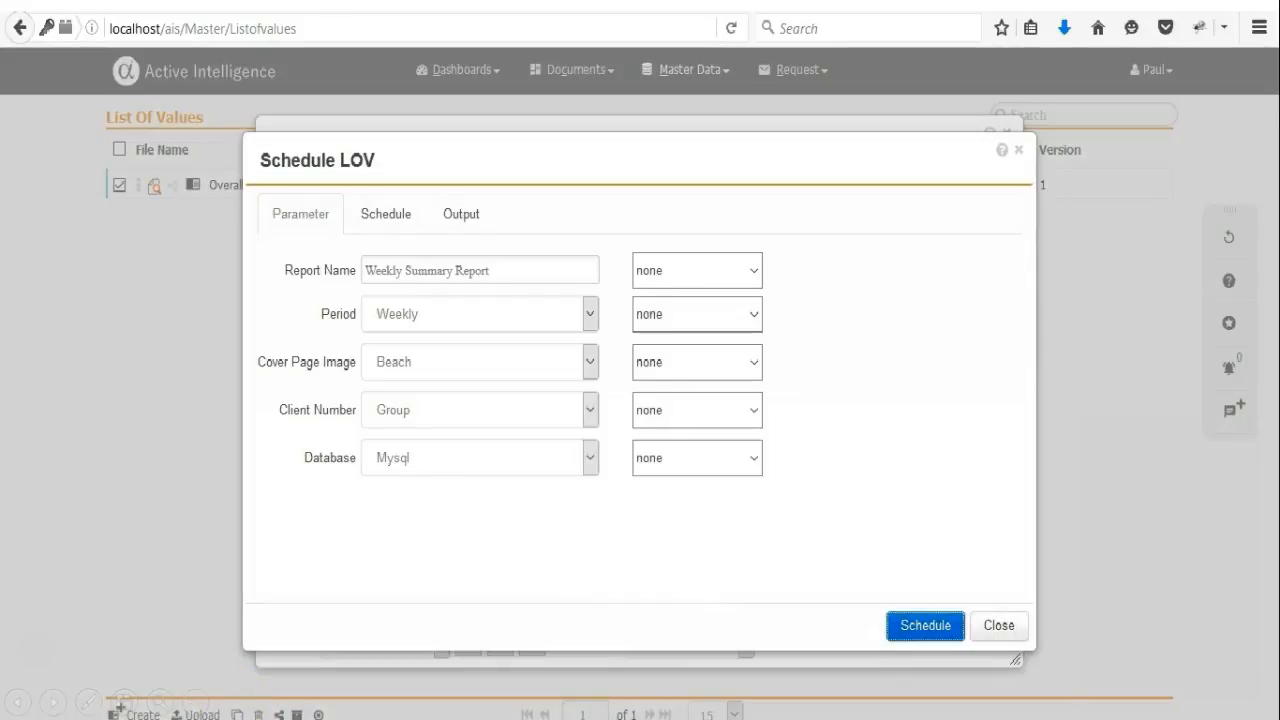
Make the schedule recurring with an Every Monday frequency.
click(386, 211)
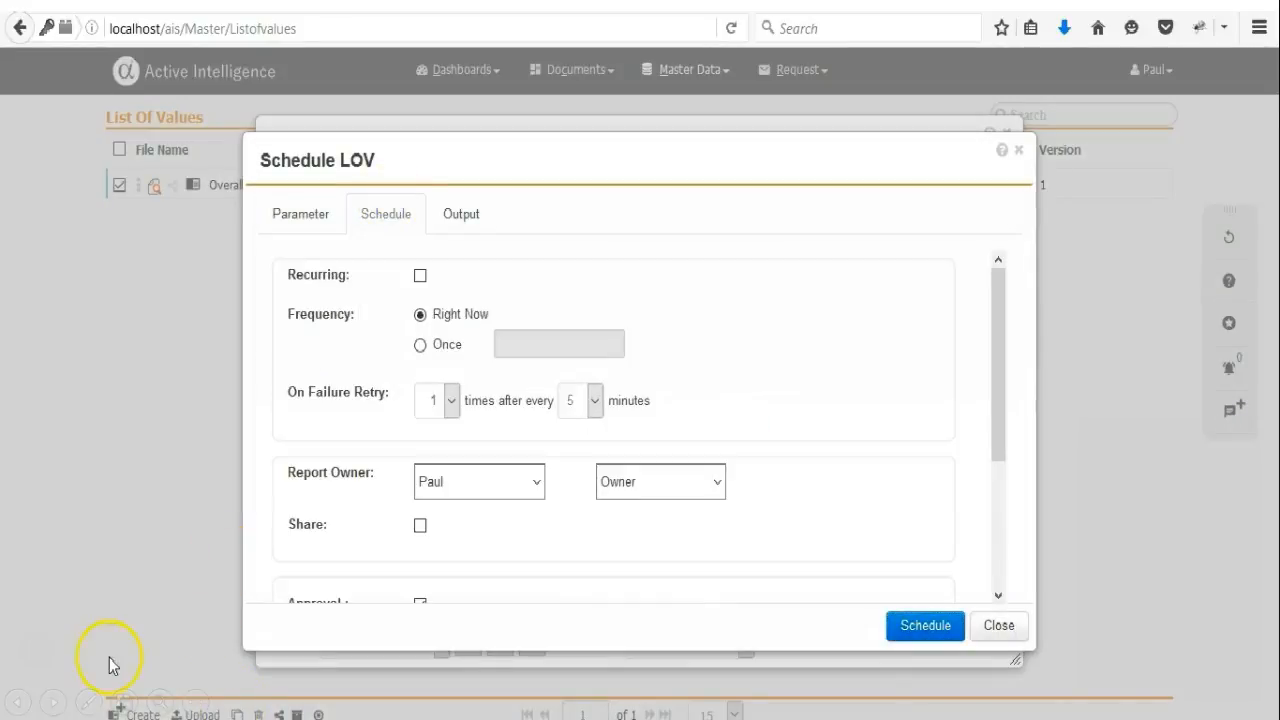
click(420, 275)
click(517, 314)
click(500, 346)
click(612, 313)
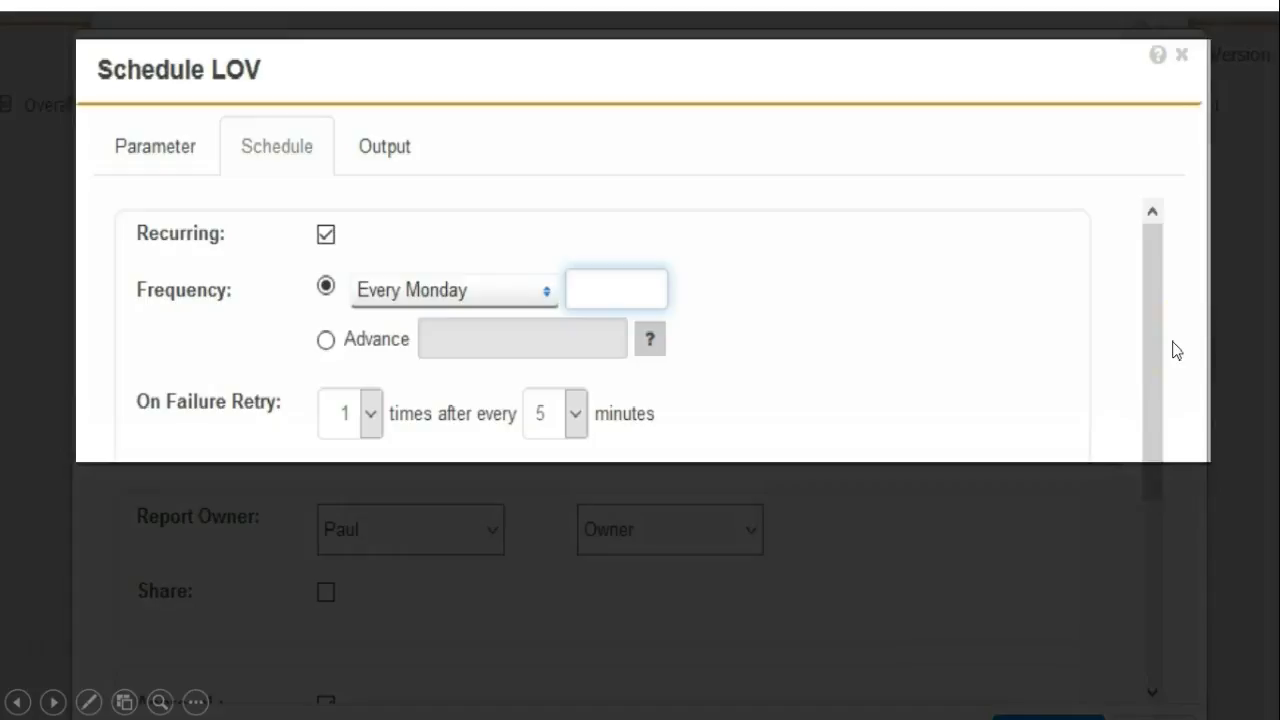
drag(1155, 352, 1160, 500)
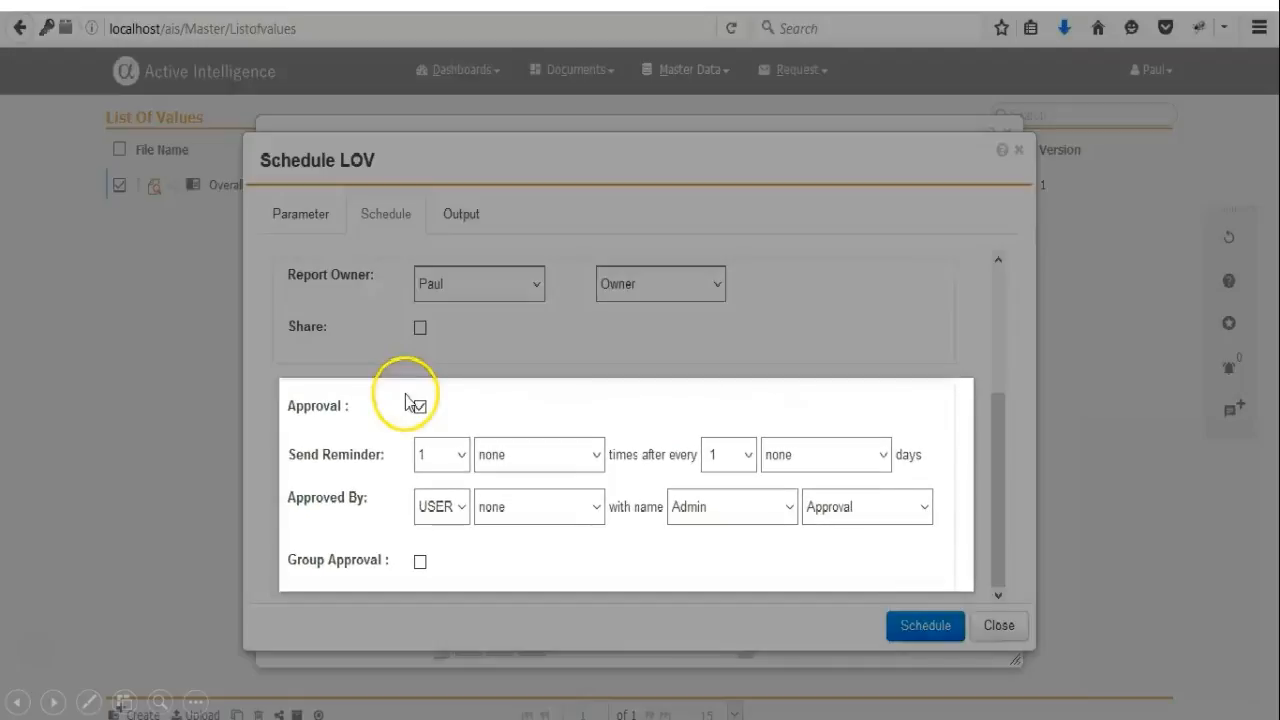
Set the output email template to Success and submit the schedule.
click(468, 207)
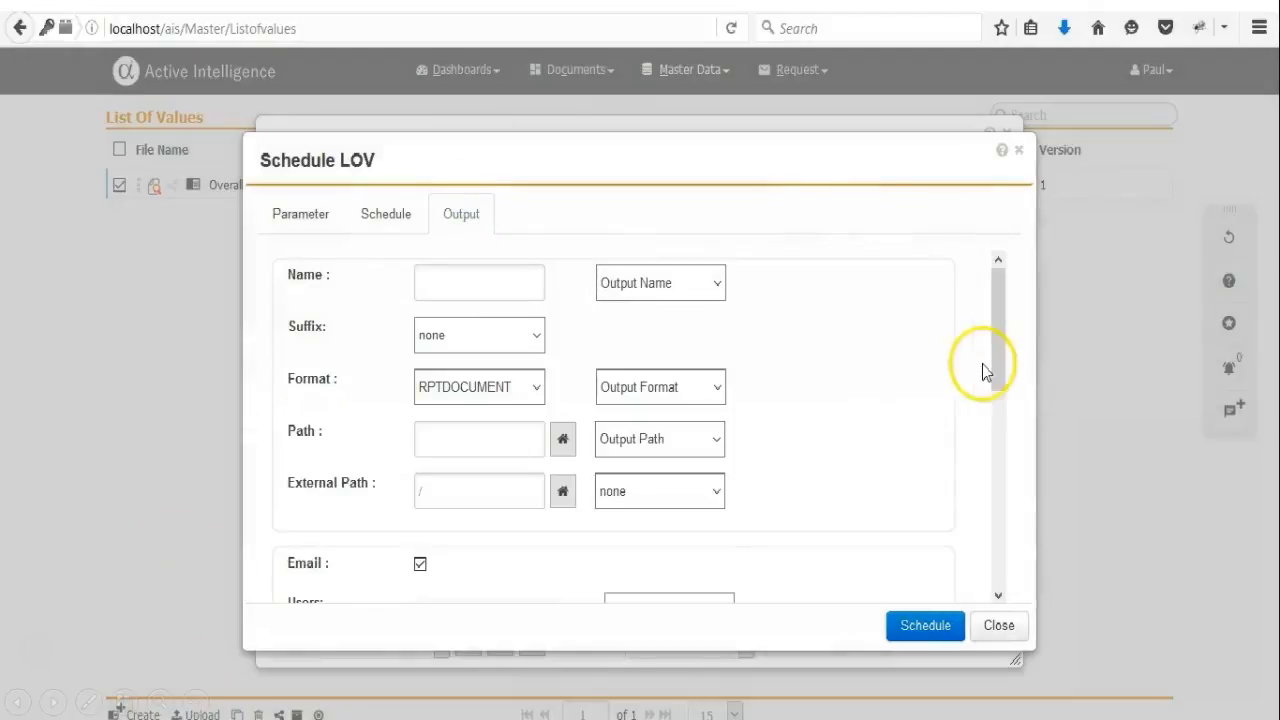
scroll(1020, 414, down, 5)
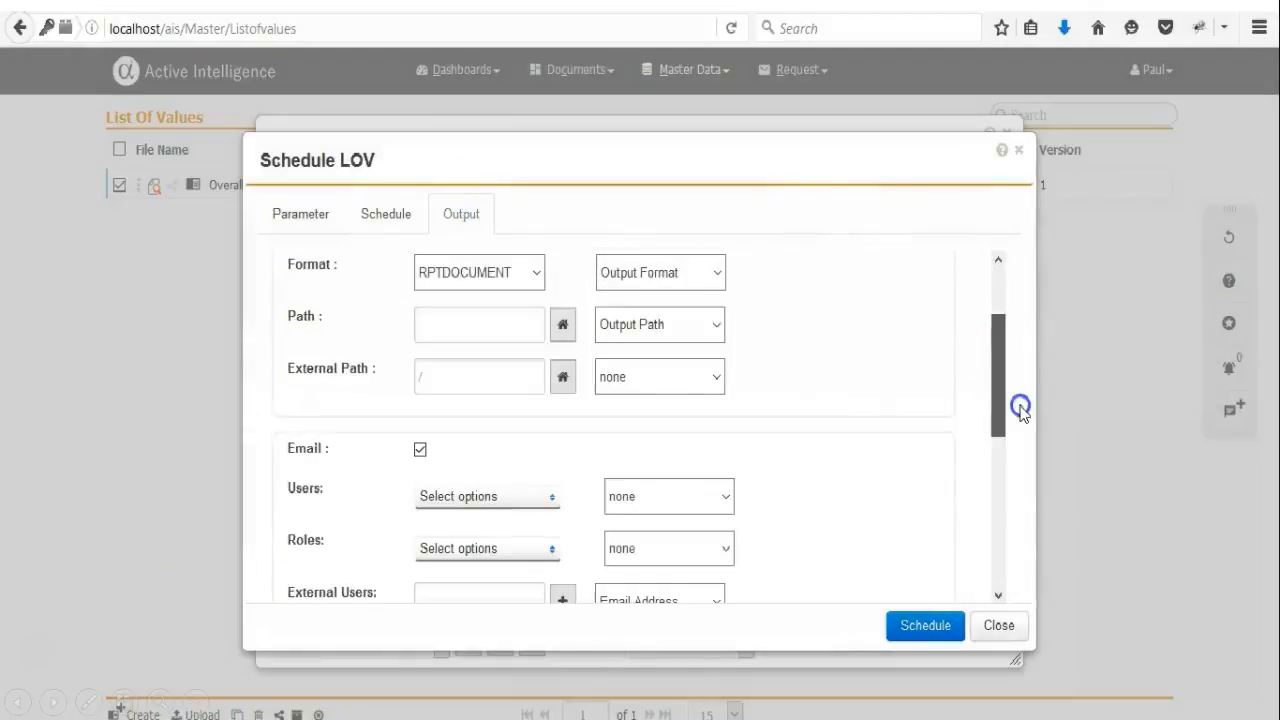
click(537, 508)
click(517, 553)
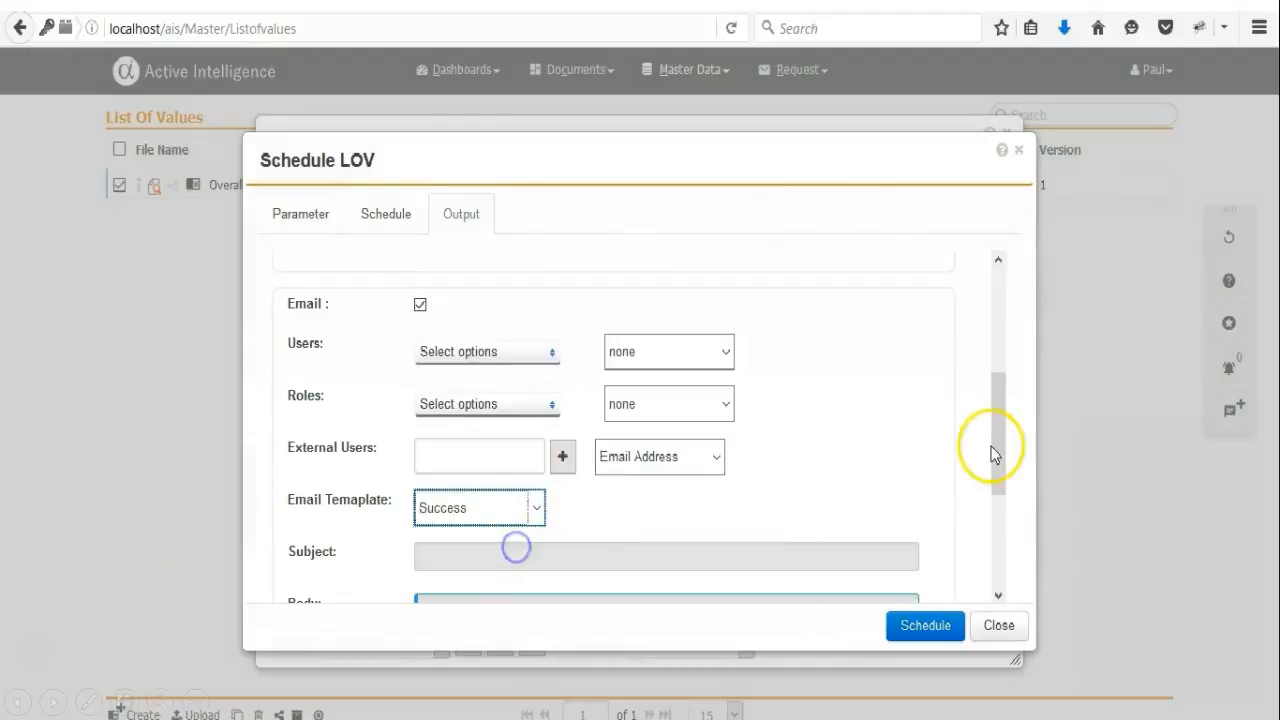
drag(995, 443, 1040, 598)
click(911, 628)
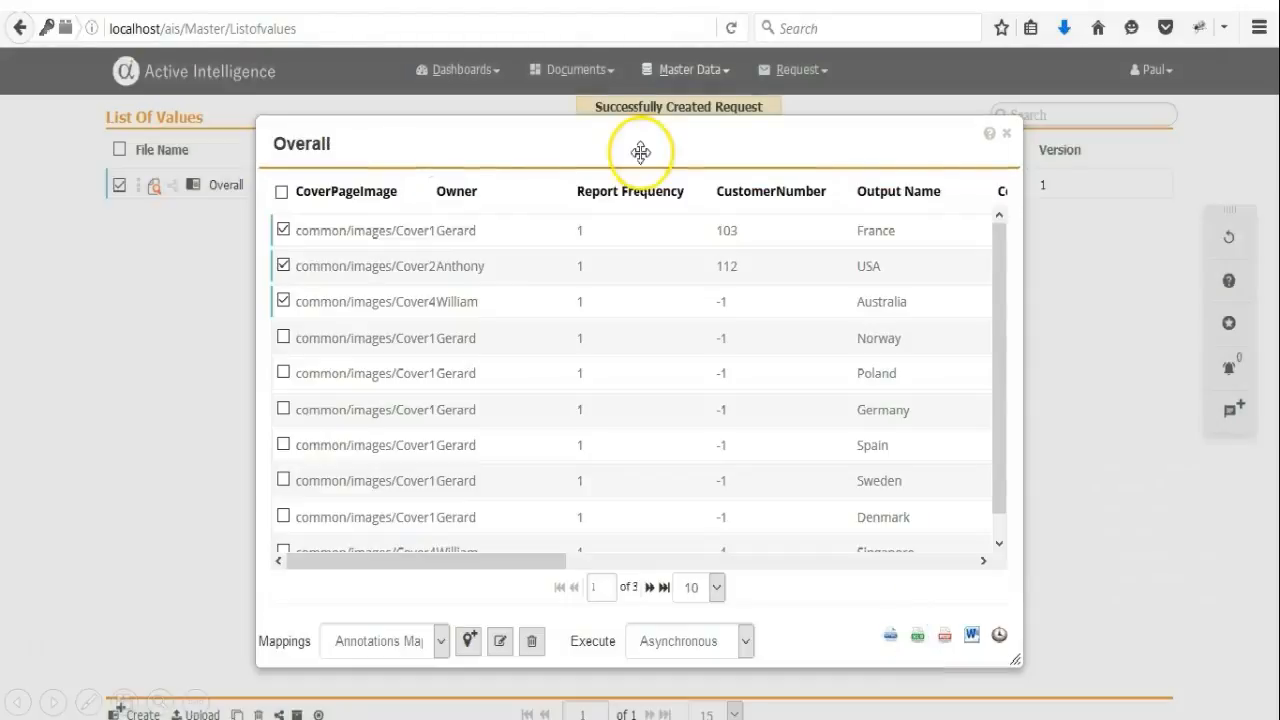
Open the Request list and view the approval details of request 63's approval task.
click(1006, 133)
click(795, 69)
click(797, 133)
click(147, 245)
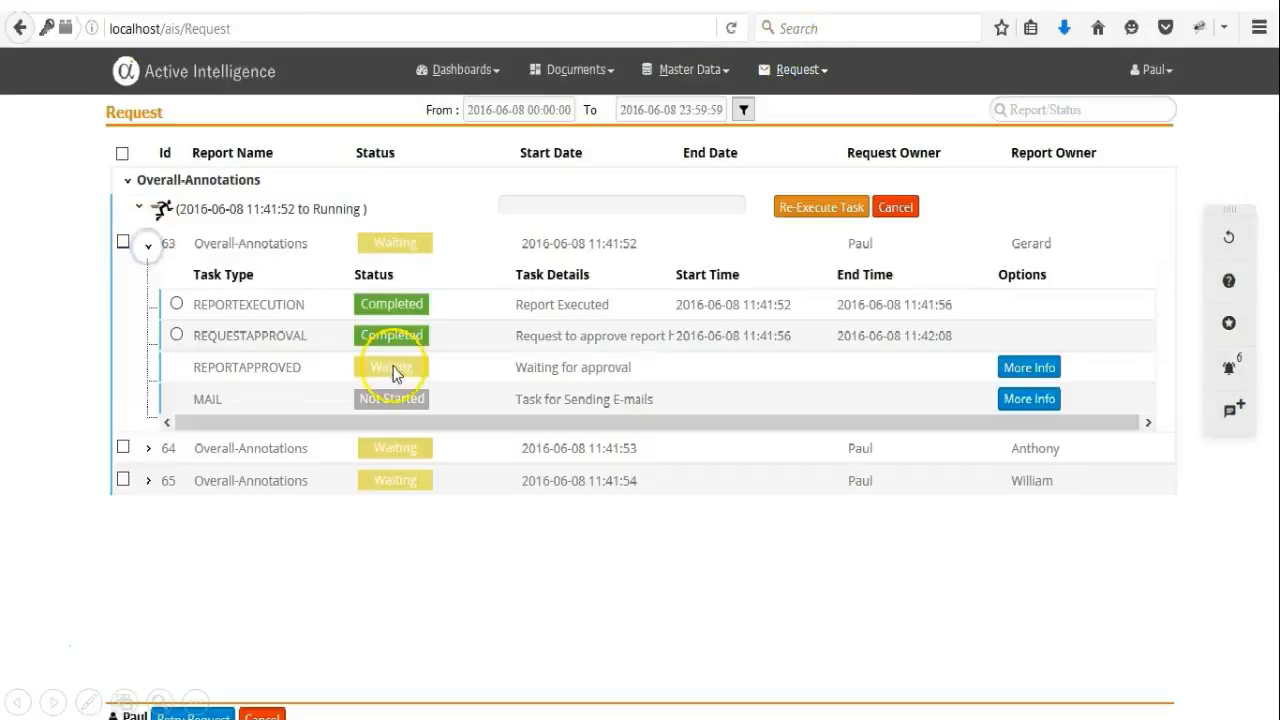
click(1016, 369)
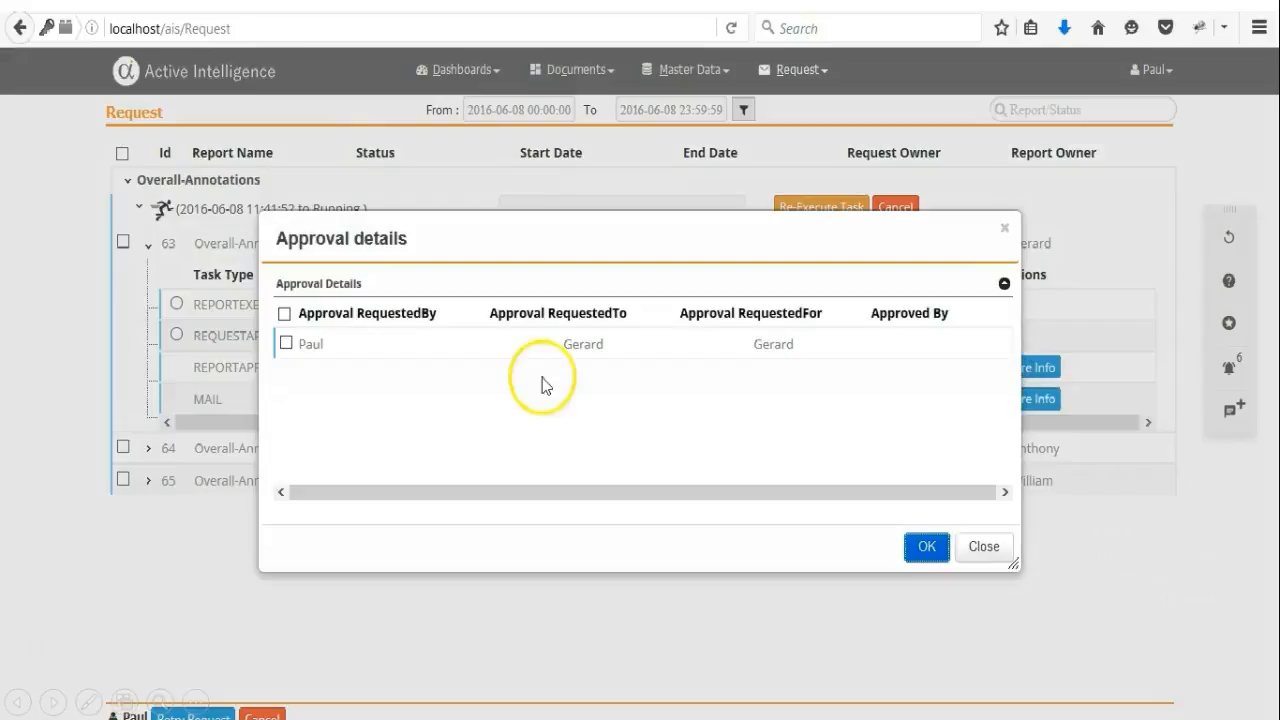
click(977, 546)
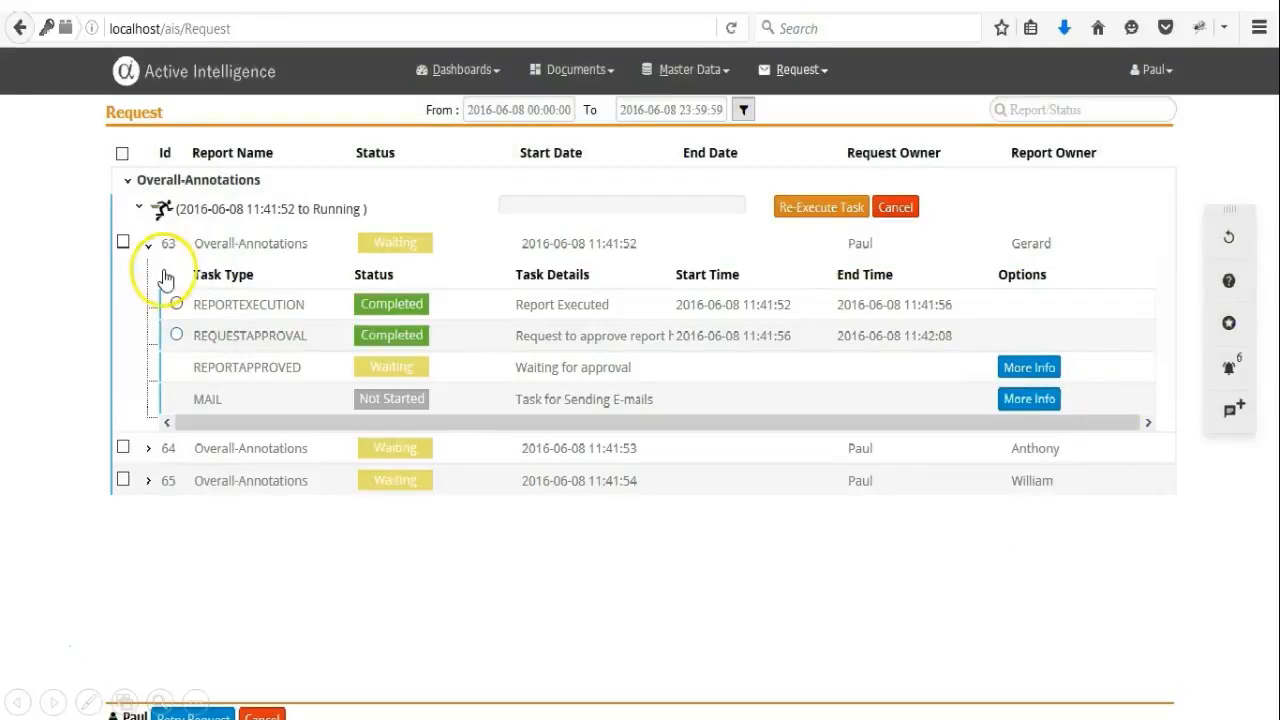
View the approval details of request 64's approval task, then collapse it.
click(148, 244)
click(148, 275)
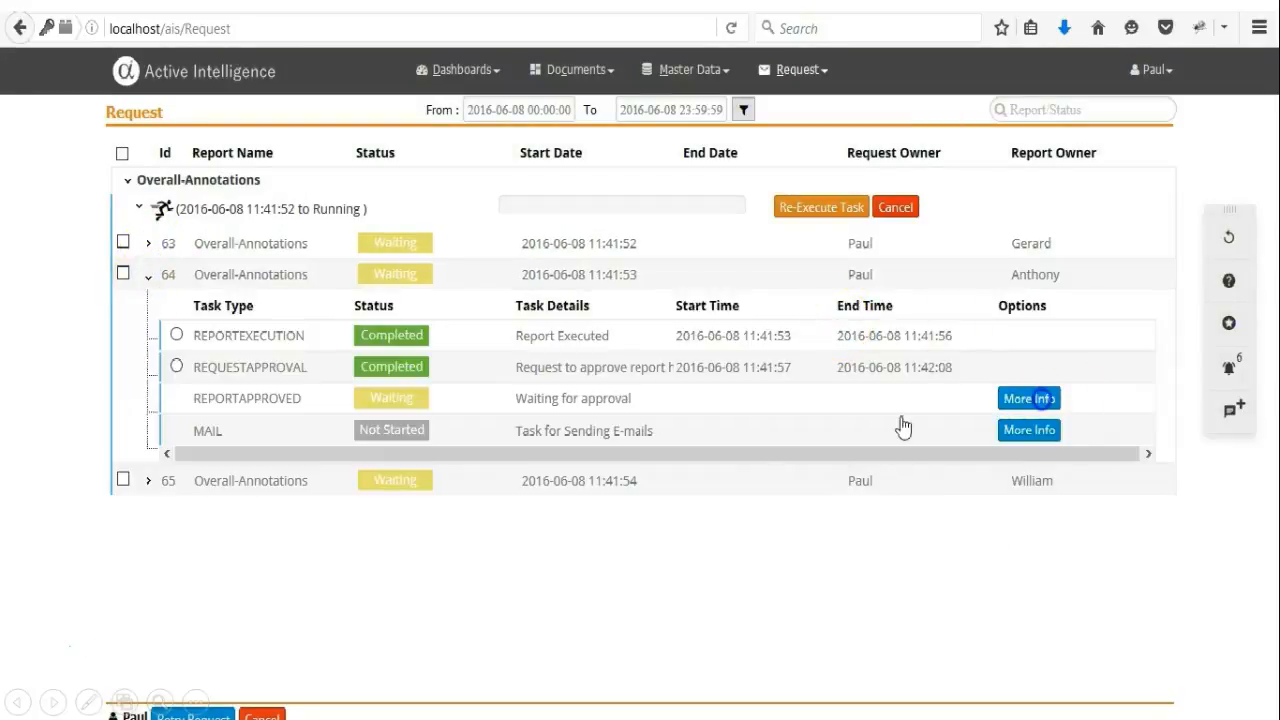
click(1029, 398)
click(924, 548)
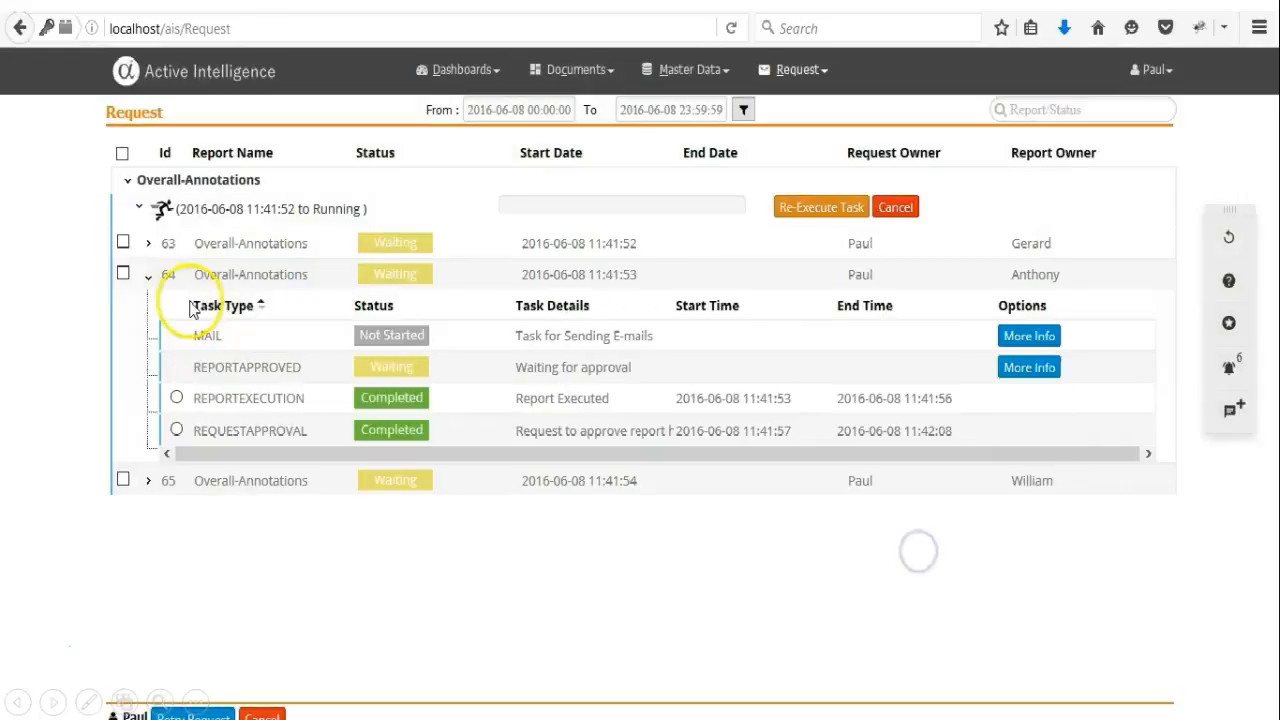
click(148, 276)
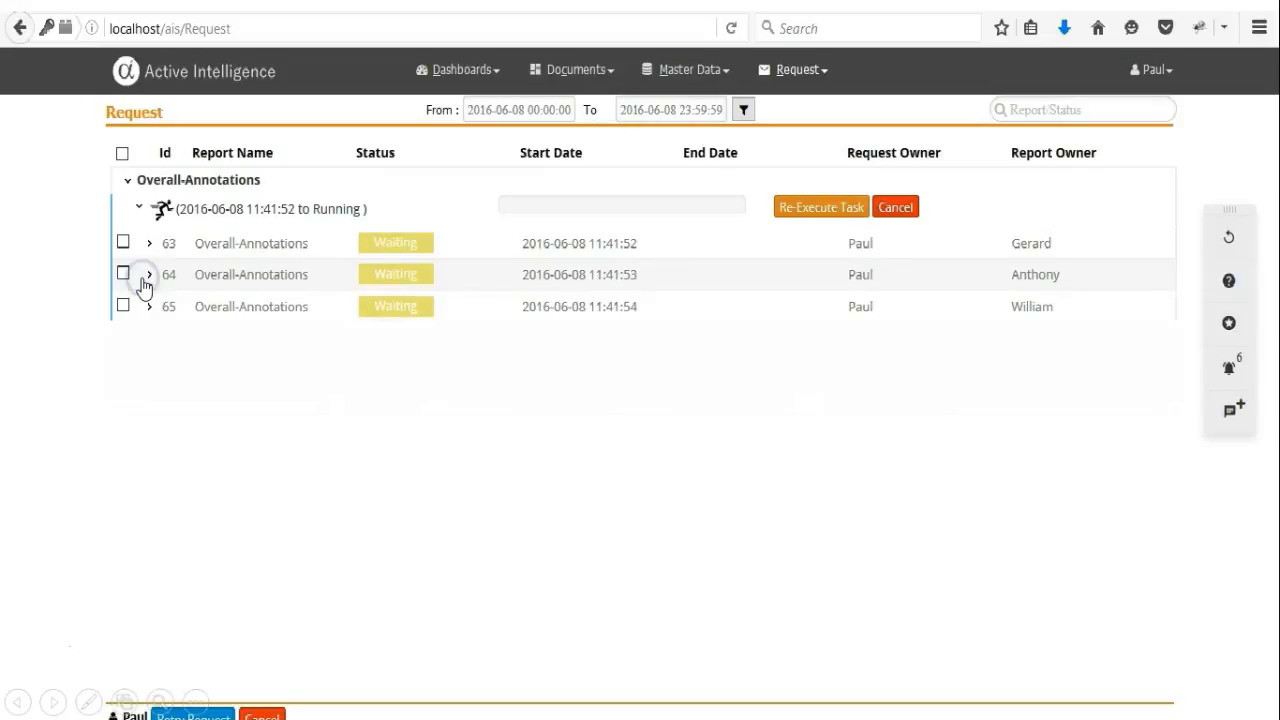
Log in as the approving user with the account password and dismiss the save-login prompt.
click(283, 262)
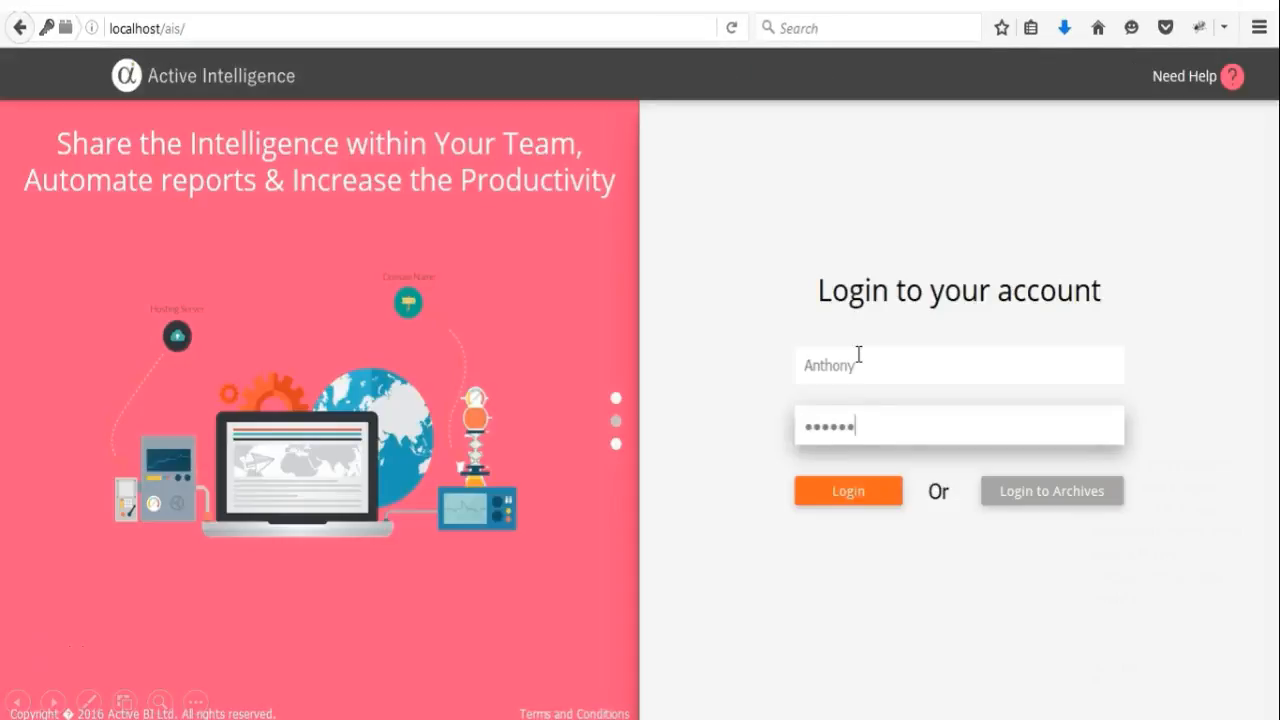
key(Return)
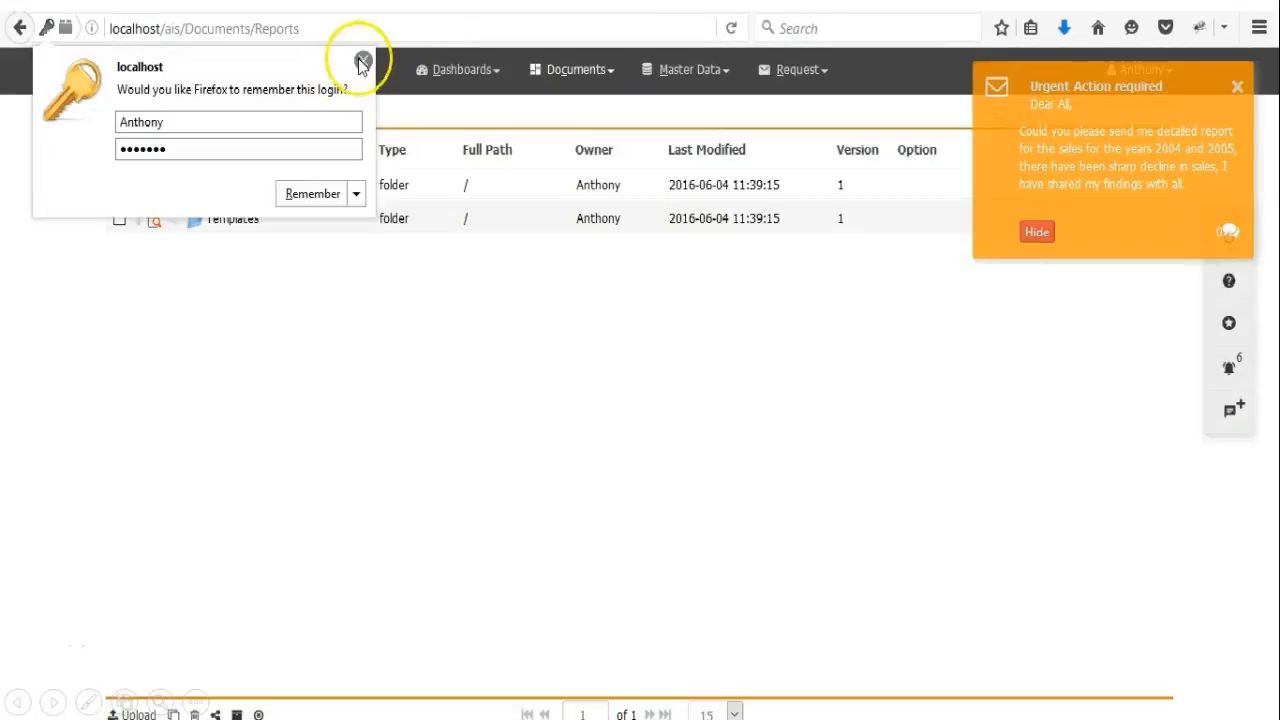
click(362, 61)
Open Notifications and approve the pending report approval request.
click(800, 72)
click(813, 111)
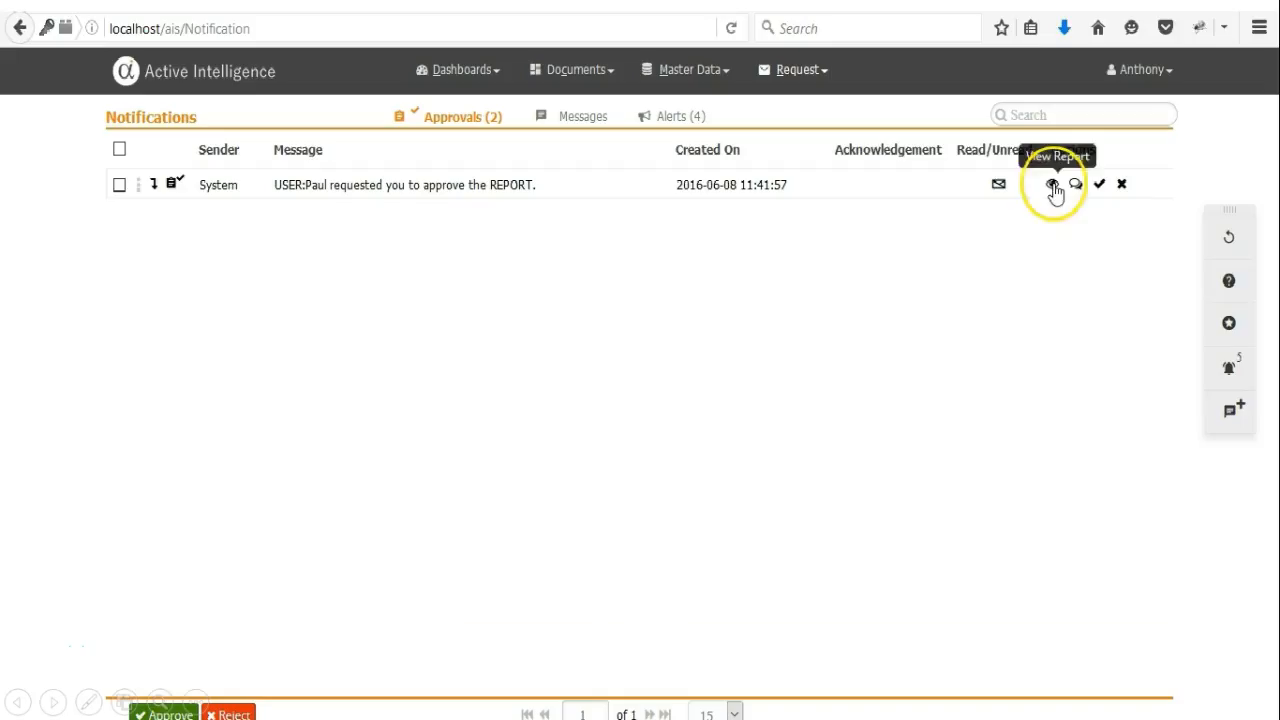
click(1053, 186)
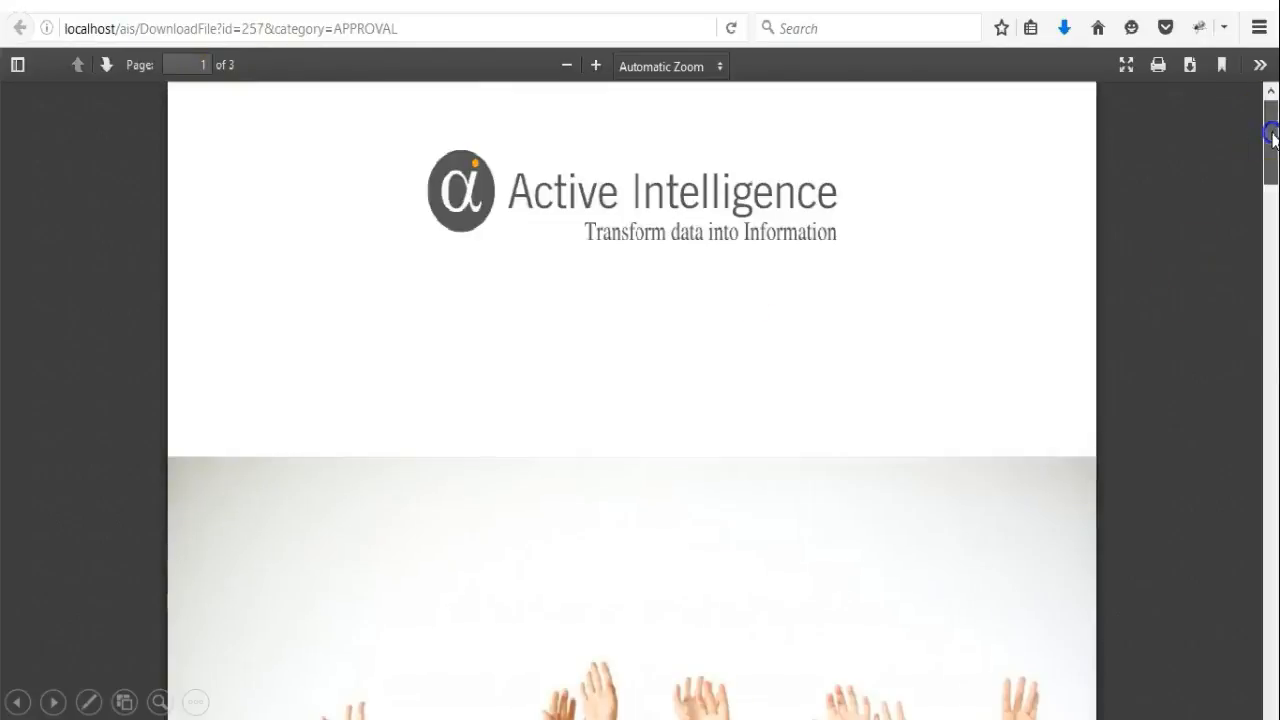
drag(1271, 136, 1271, 584)
click(328, 64)
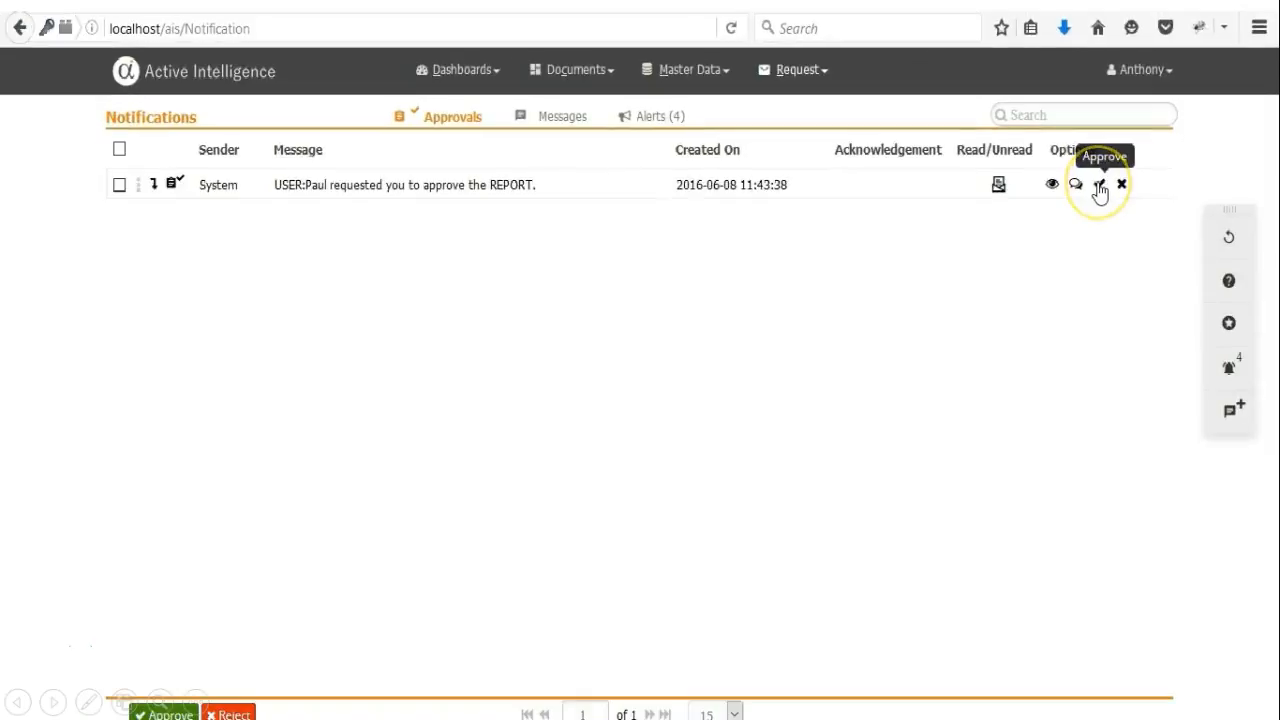
click(1099, 186)
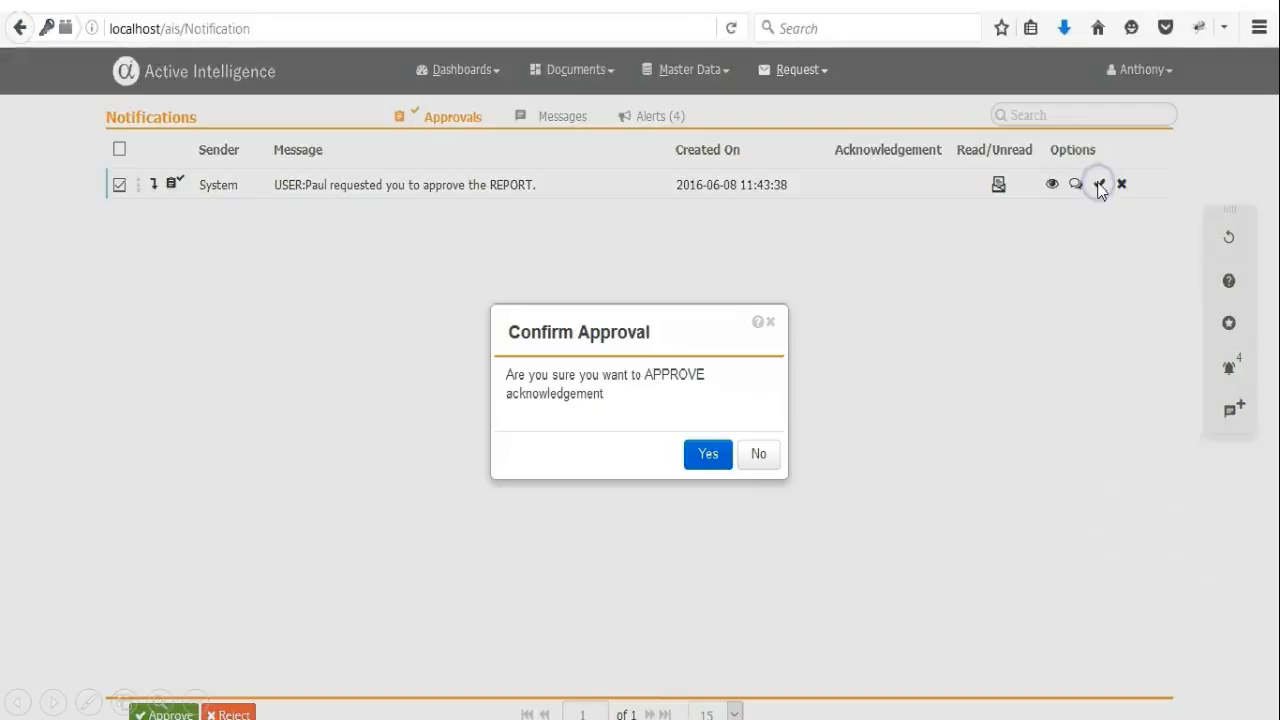
click(703, 455)
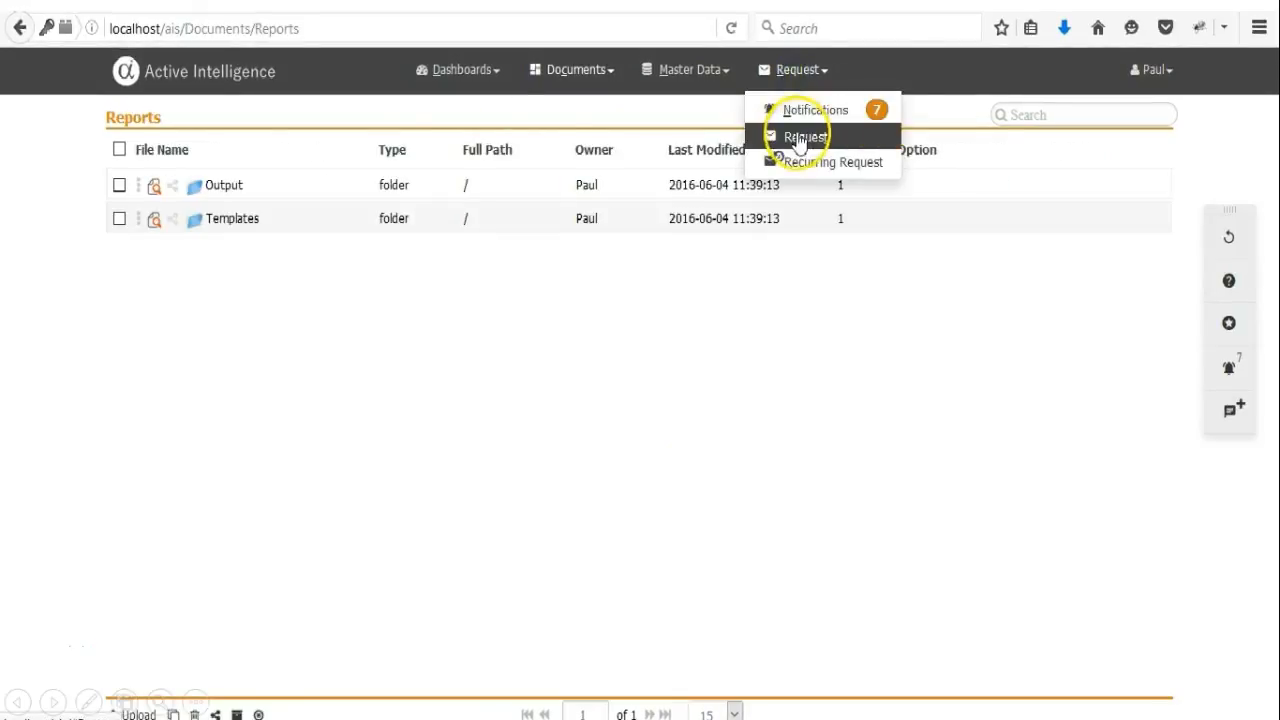
Review the alerts, then open the mail task details of request 64 in the Request list.
click(812, 112)
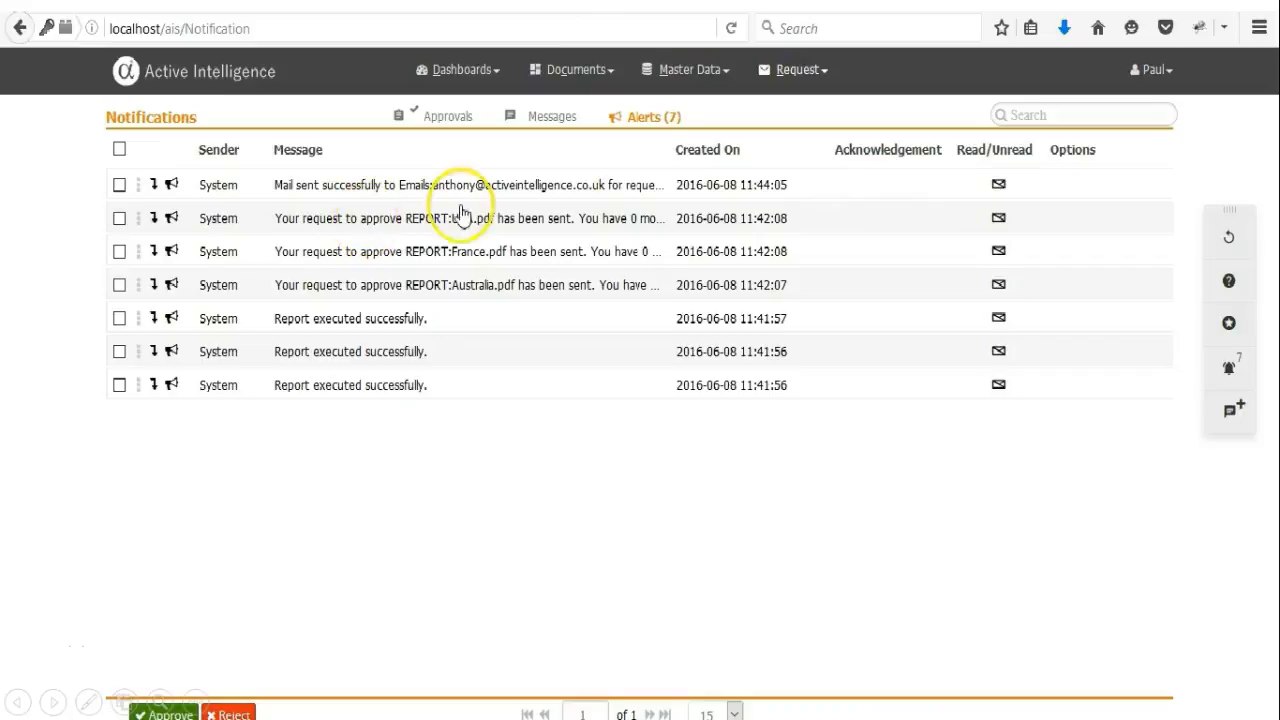
click(779, 72)
click(790, 138)
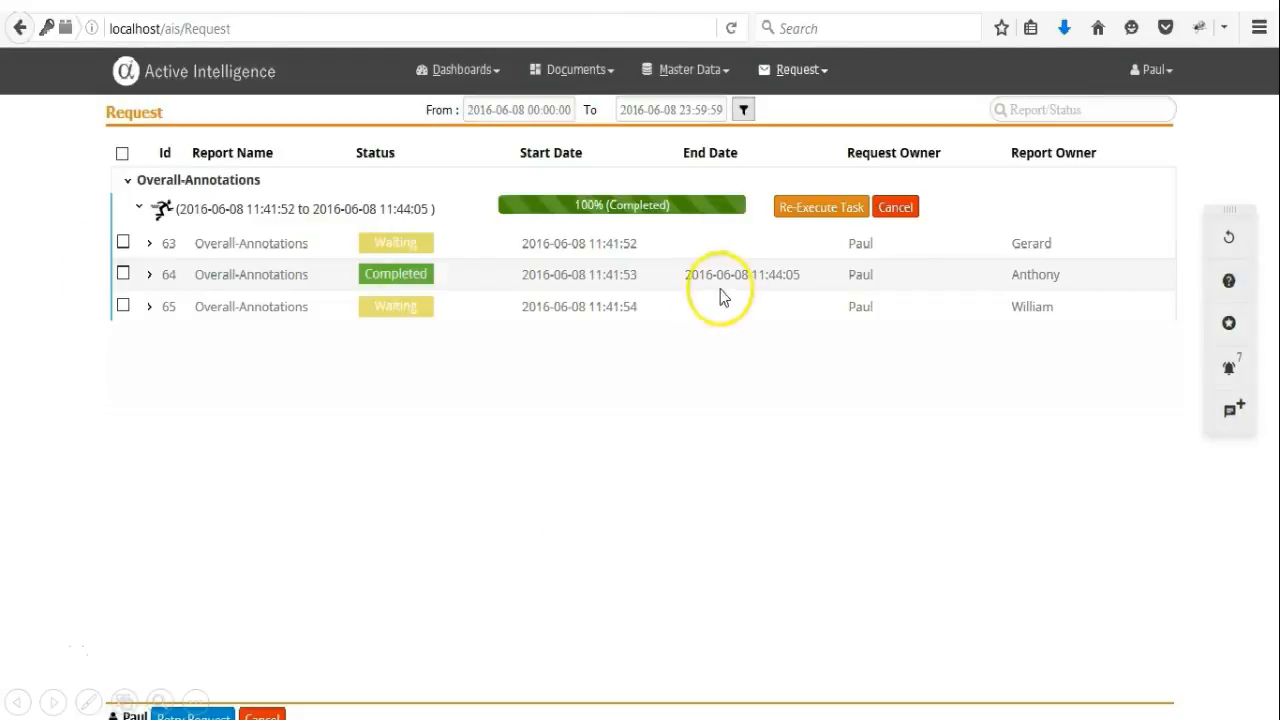
click(148, 275)
click(1008, 440)
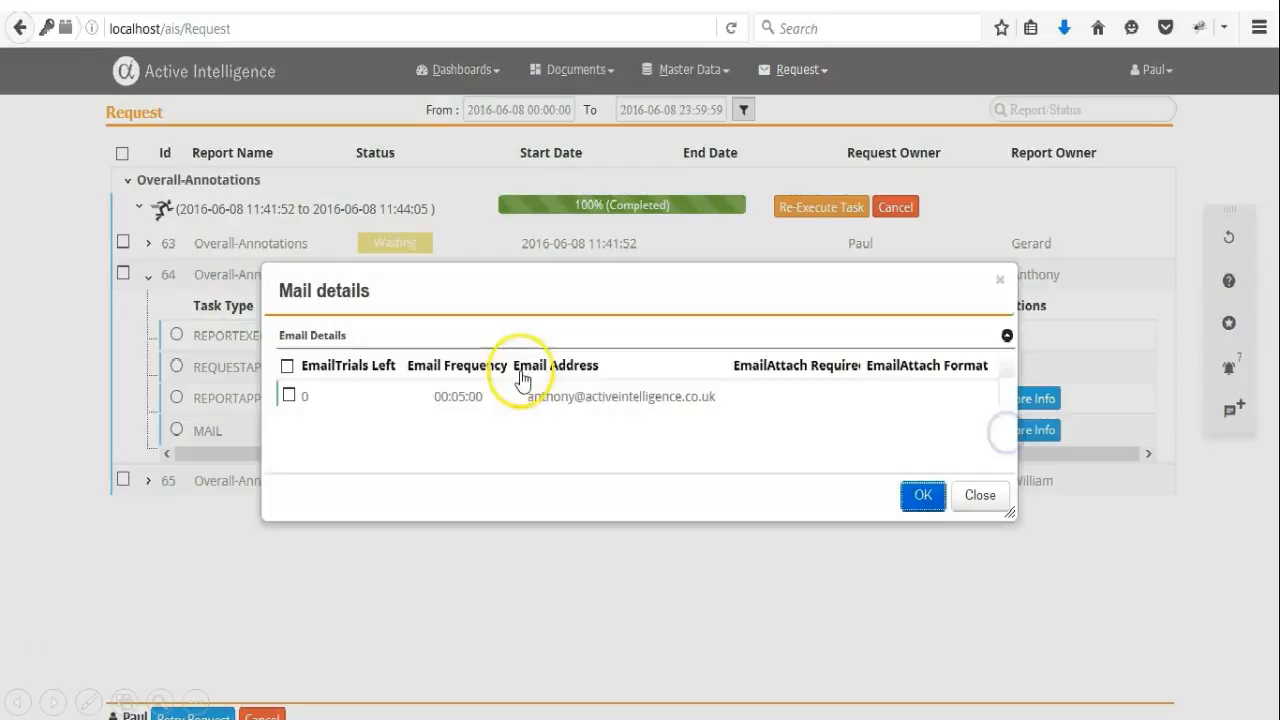
Close the mail details dialog of request 64.
right_click(923, 496)
click(800, 610)
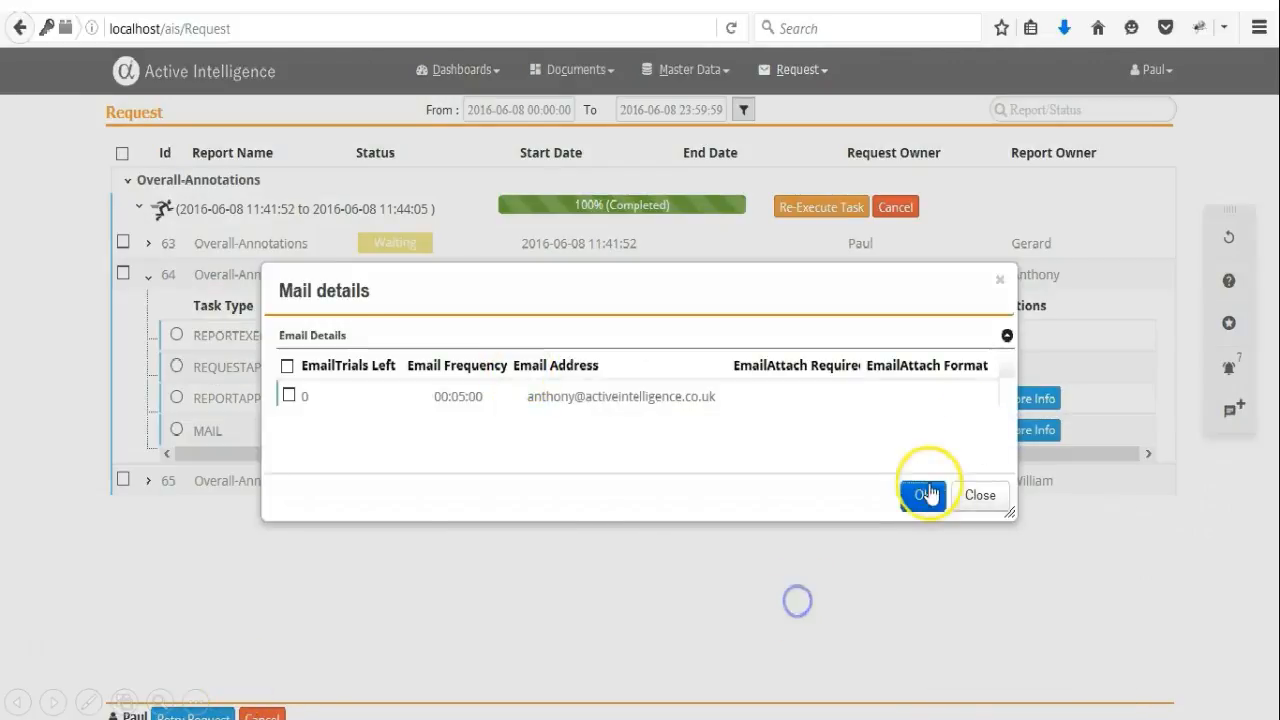
click(923, 494)
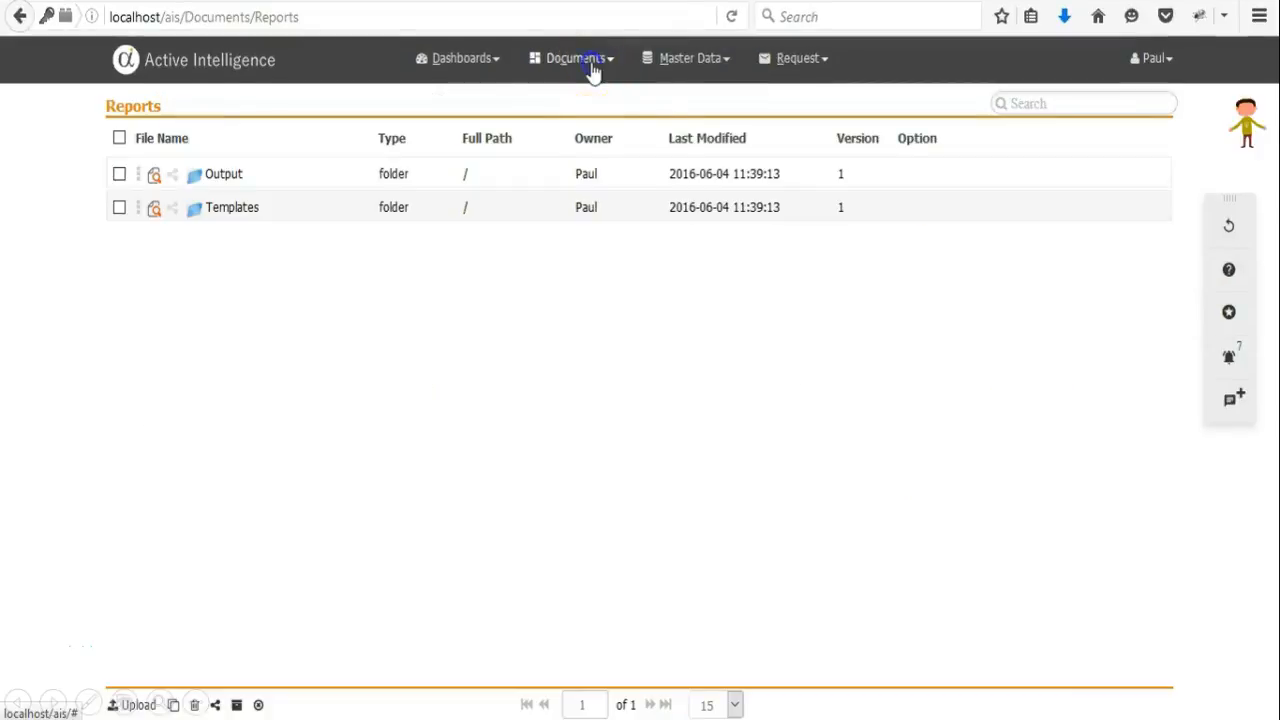
Open QuickRuns and run the EOY 2004 QuickRun with PDF output, then close the execution dialog.
click(590, 70)
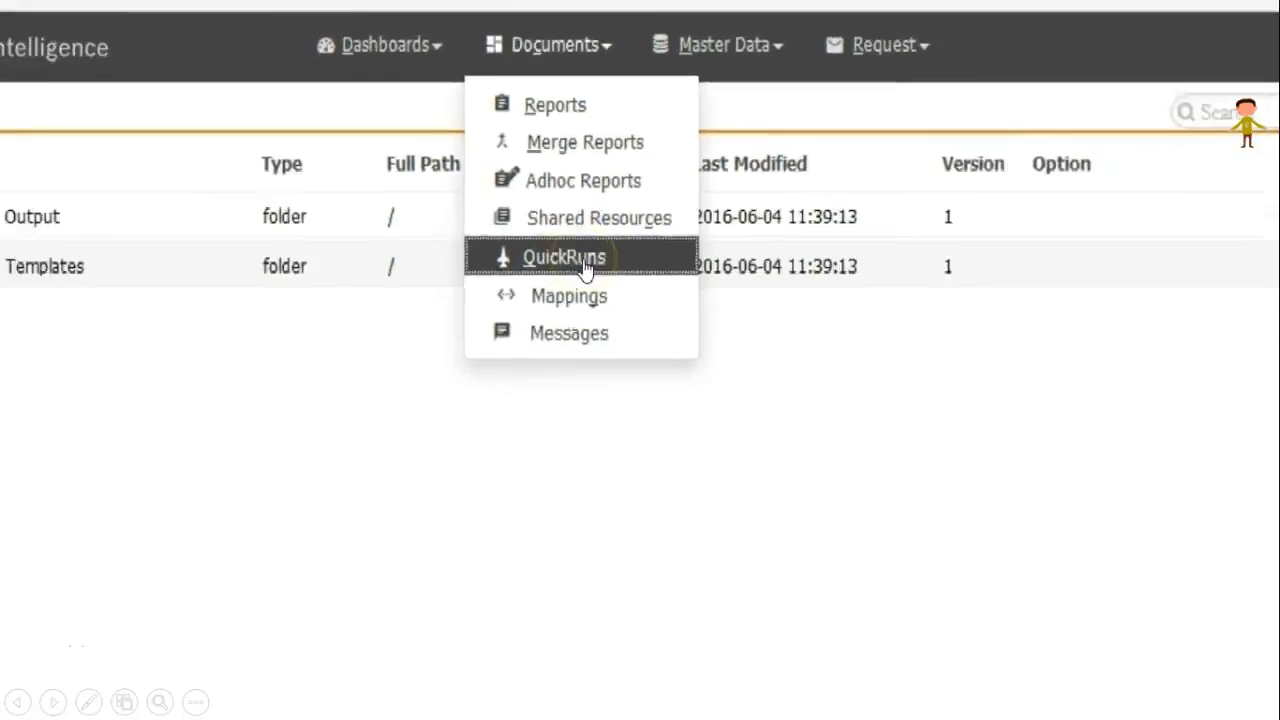
click(590, 245)
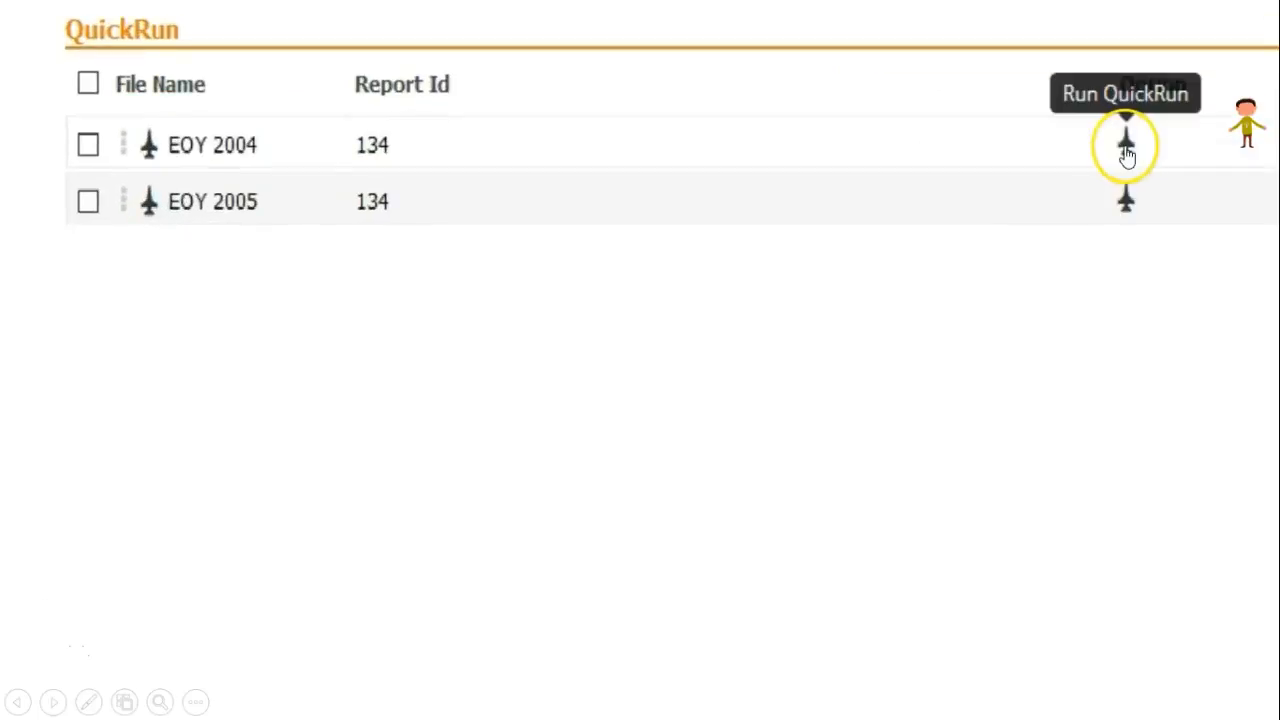
click(1127, 150)
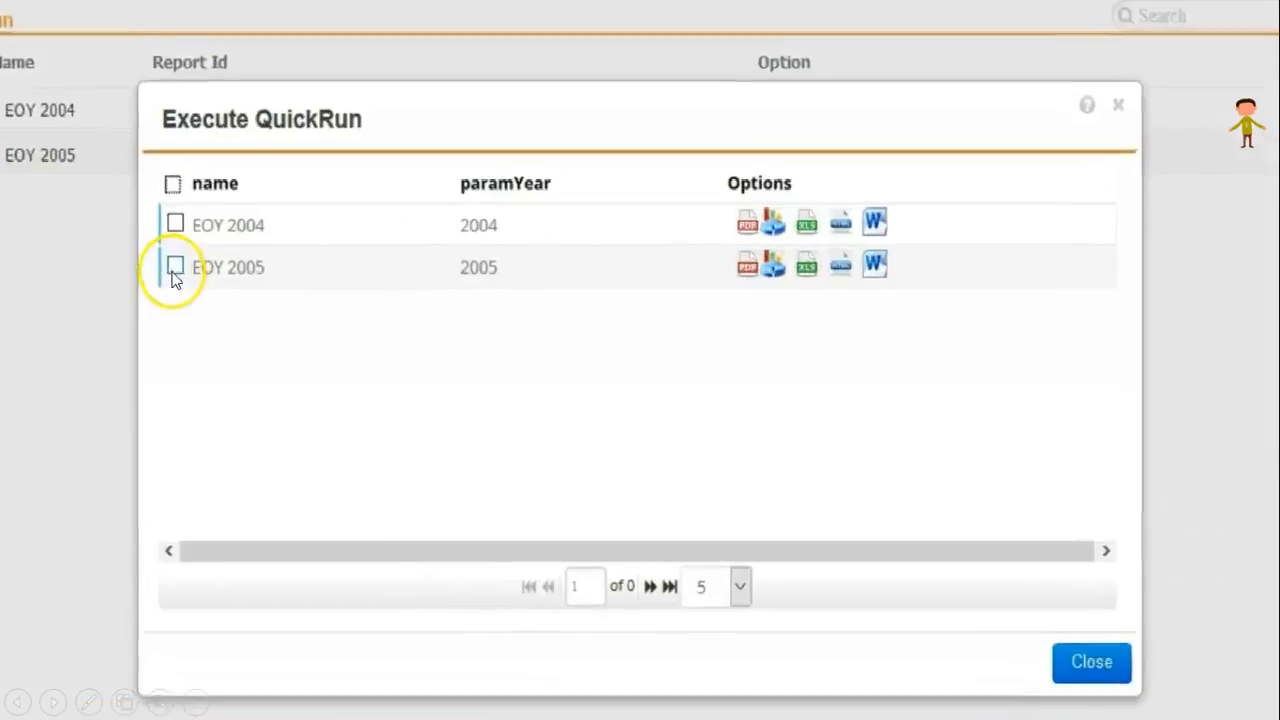
click(293, 258)
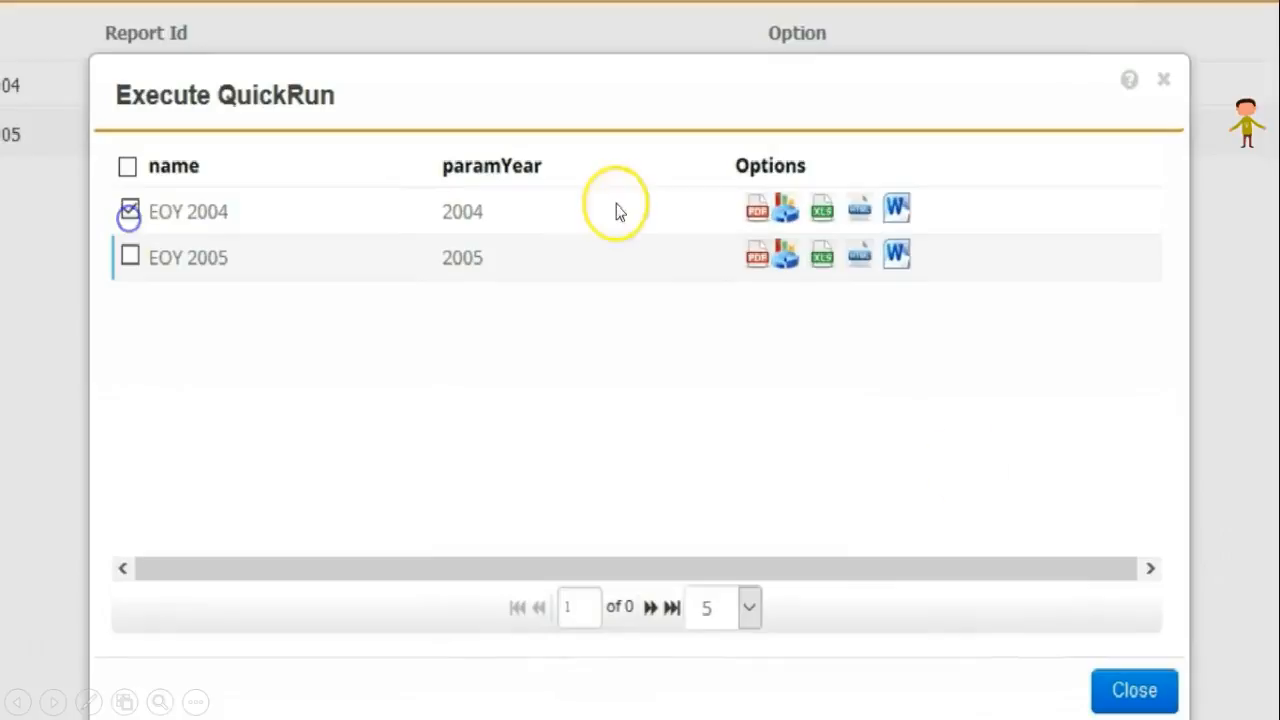
click(761, 226)
click(1134, 690)
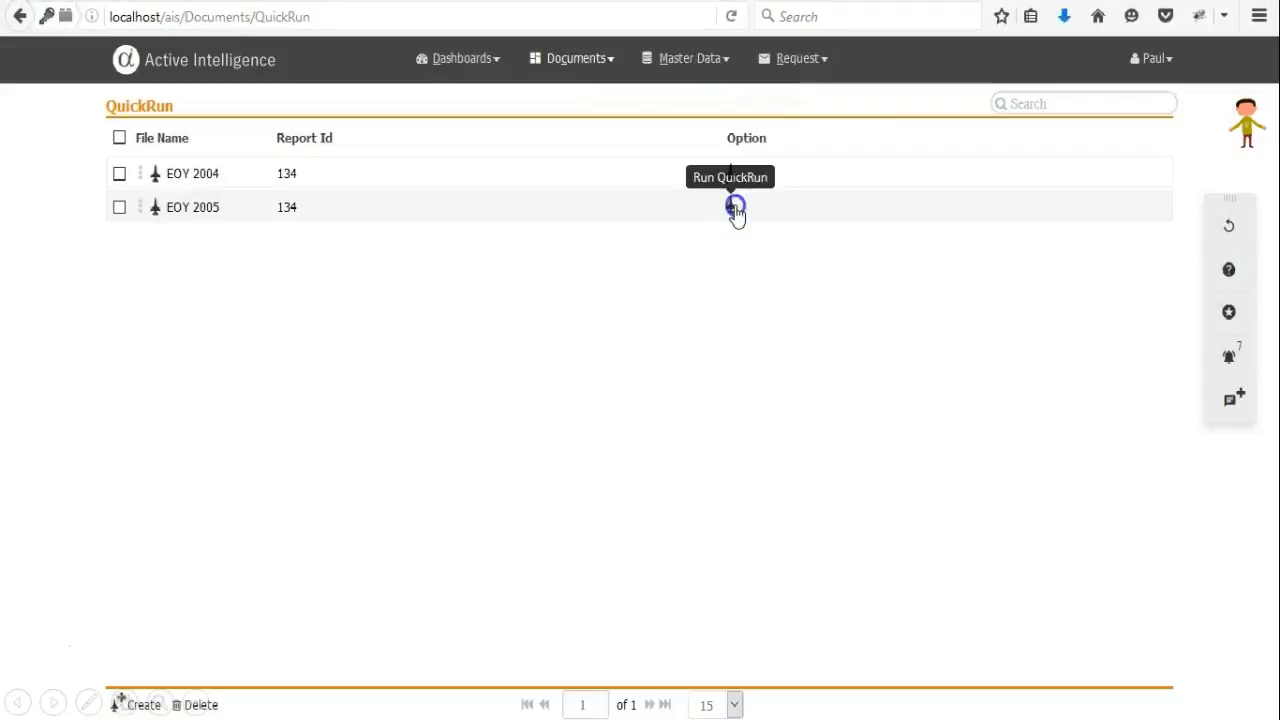
Run the EOY 2005 QuickRun with PDF output and close the execution dialog.
click(735, 208)
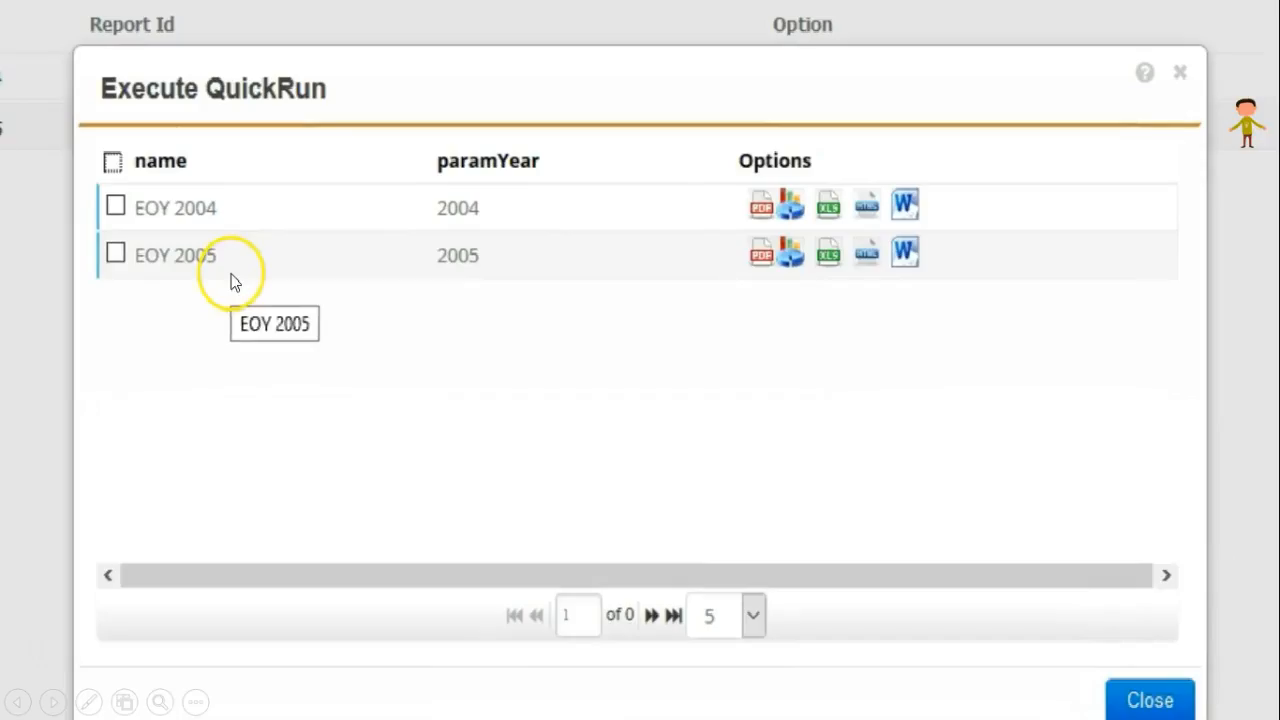
click(112, 254)
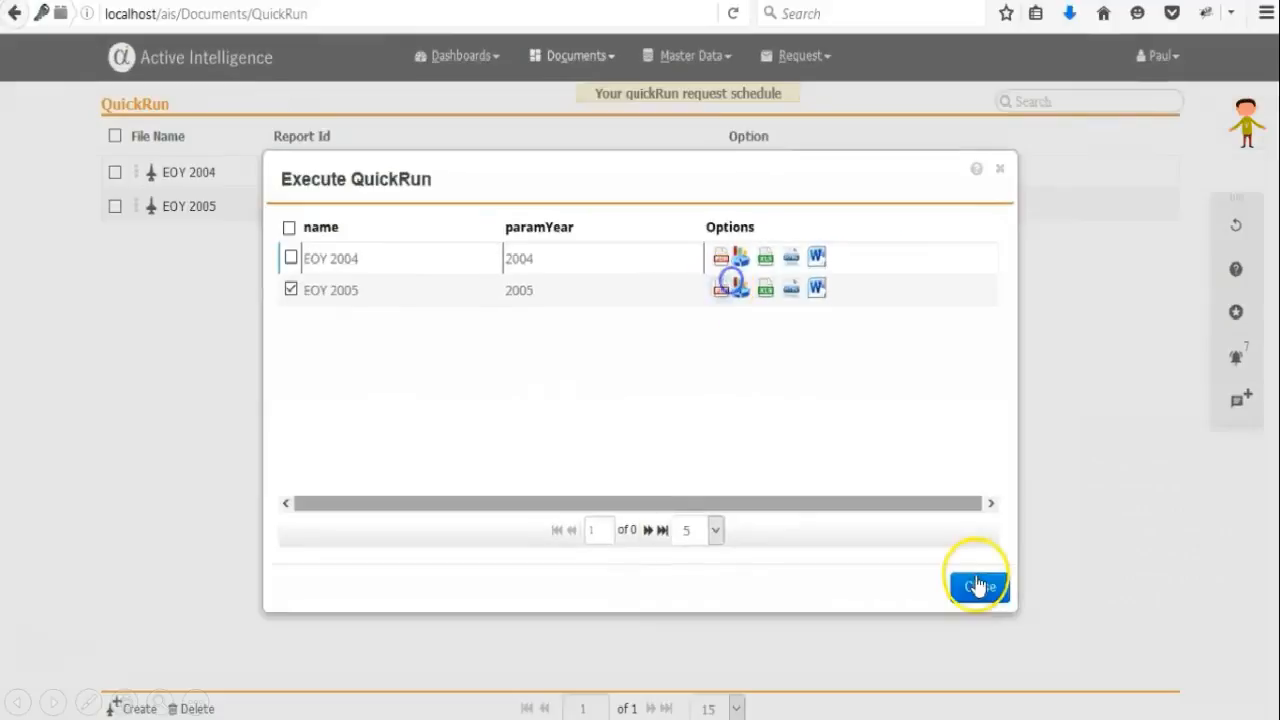
click(978, 586)
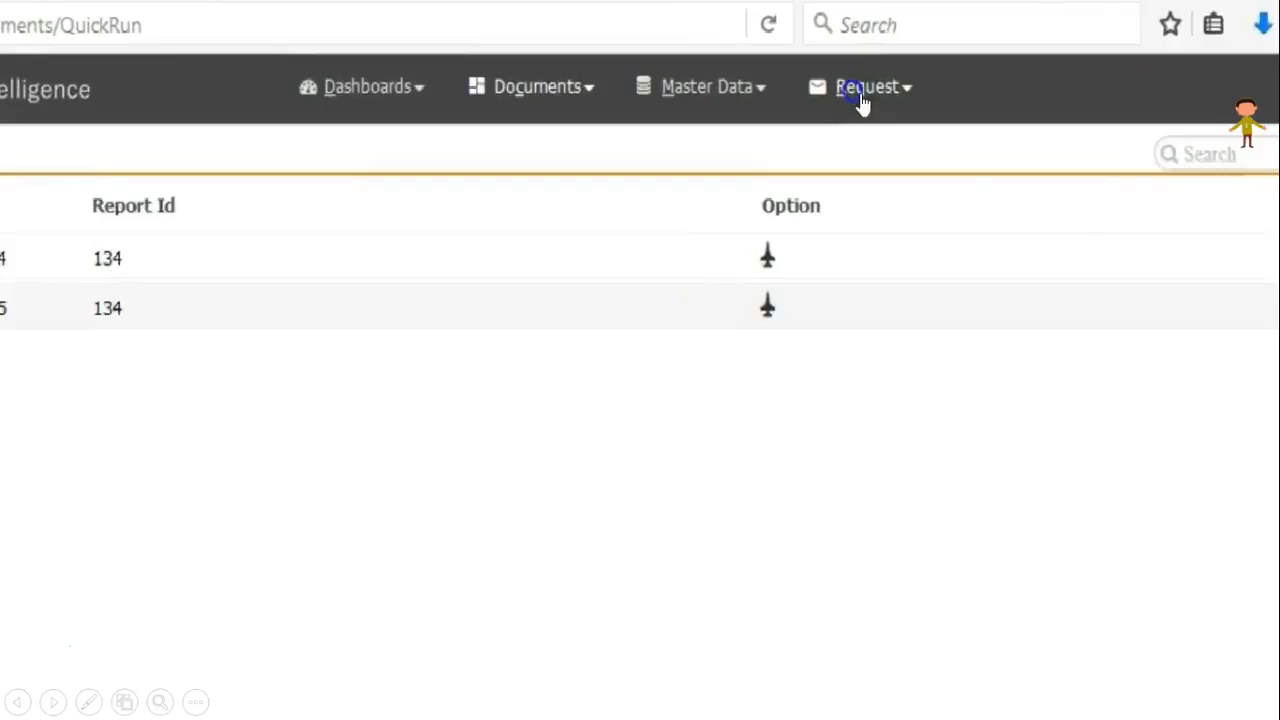
Open the Request list and view the PDF output of the EOY 2005 request.
click(860, 96)
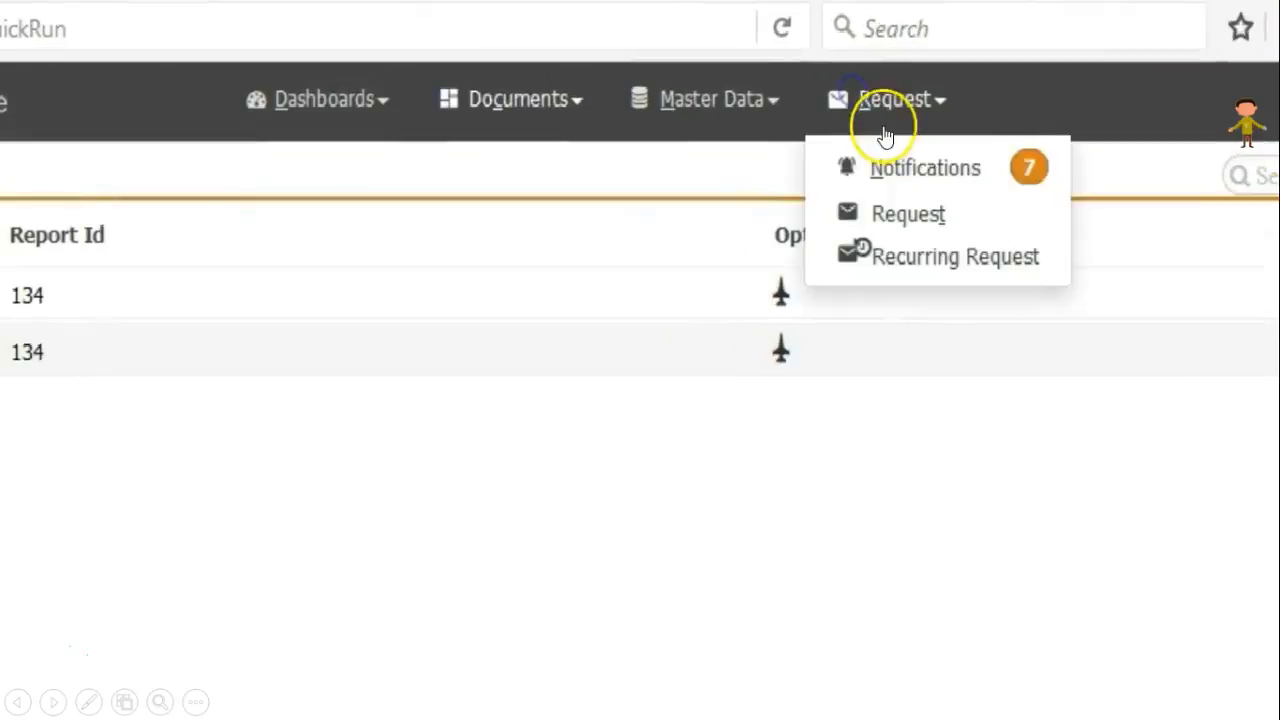
click(862, 185)
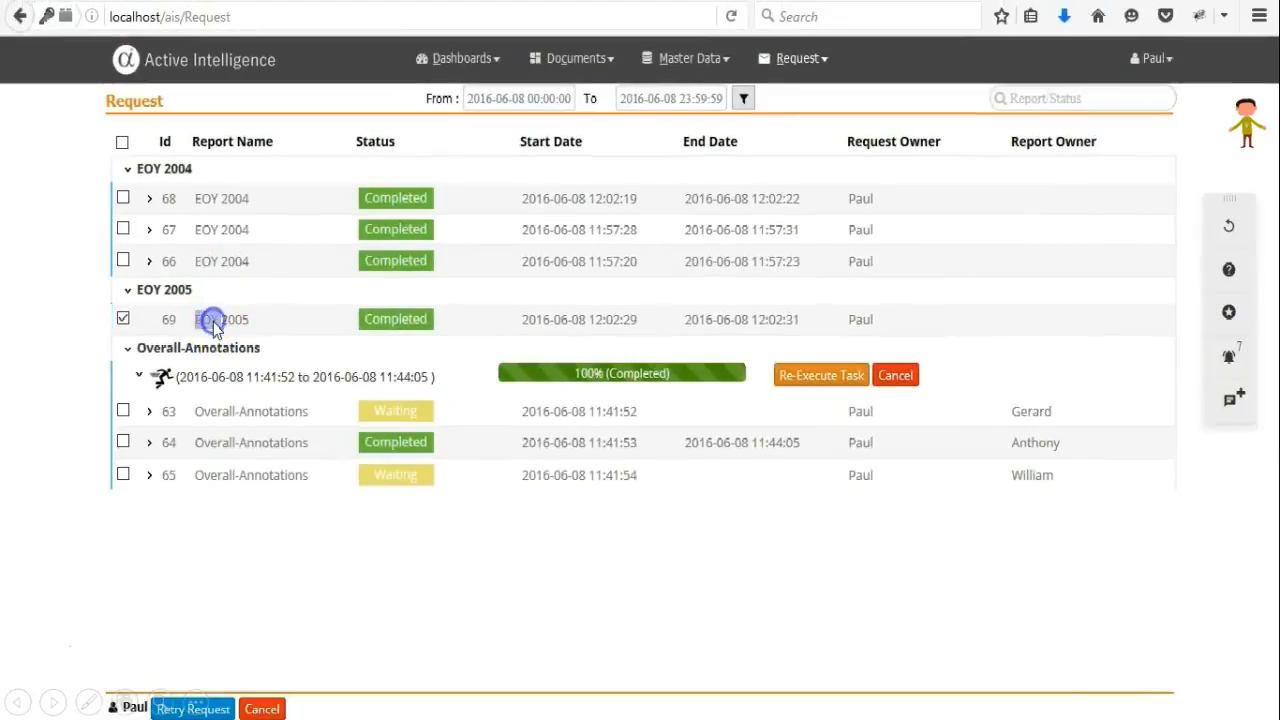
click(213, 322)
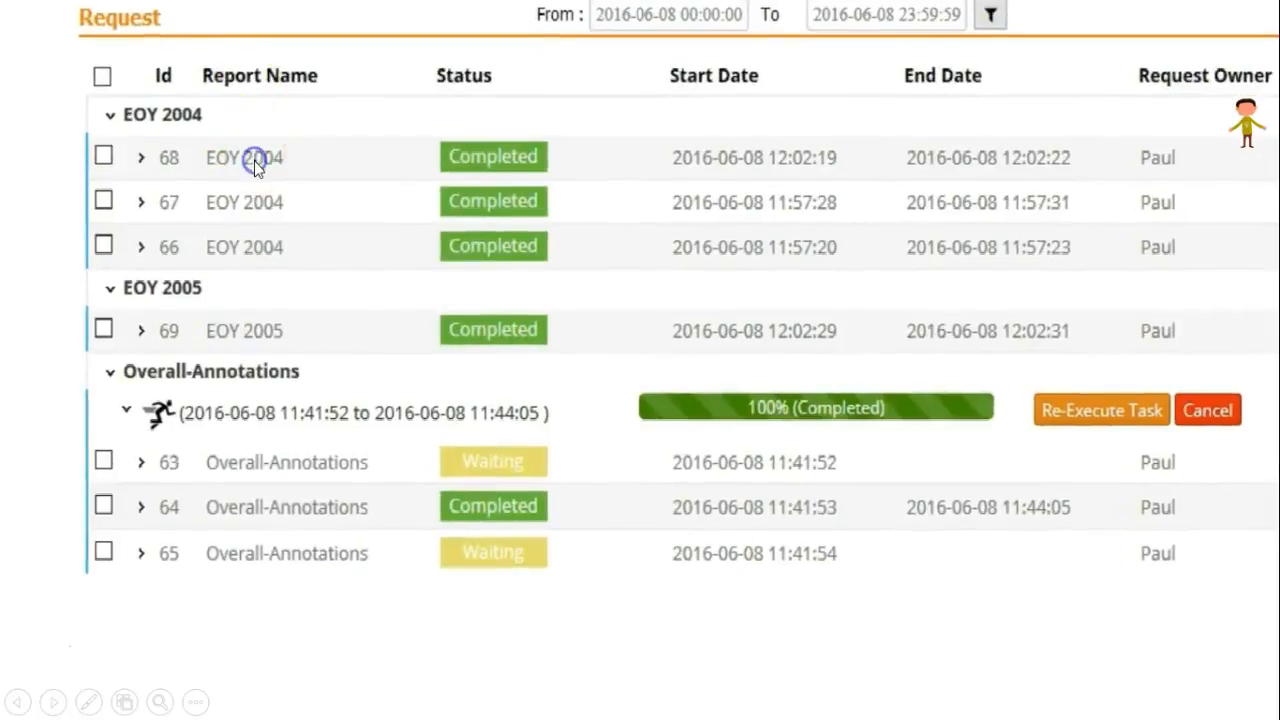
click(255, 167)
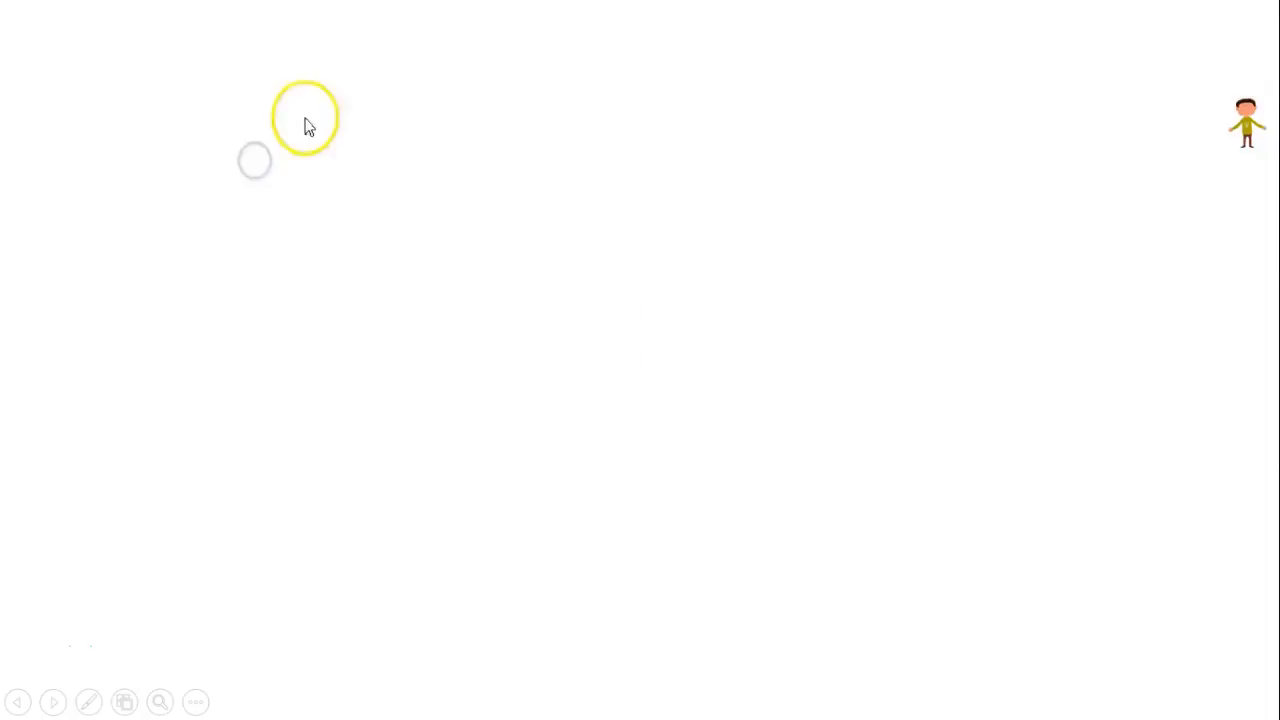